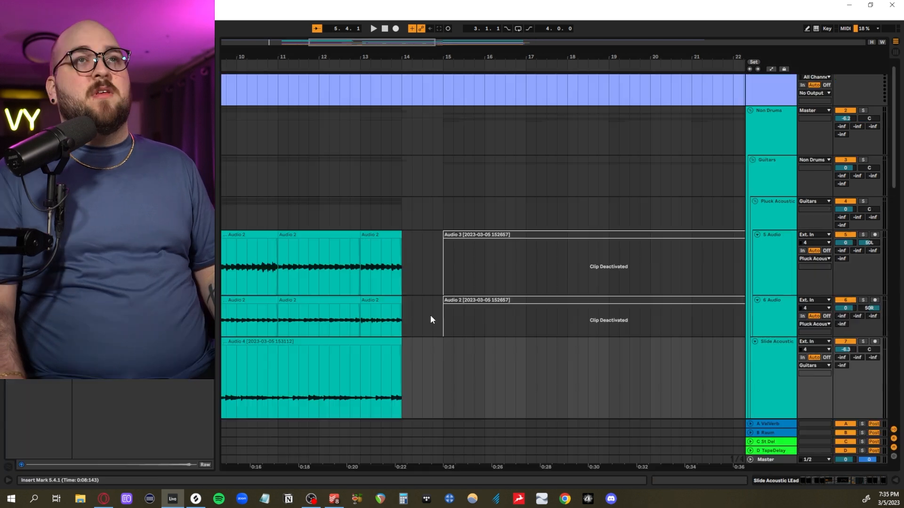
- Play back the two plucked acoustic tracks, 5 Audio and 6 Audio, from bar 7, and stop playback
scroll(431, 315, left, 5)
scroll(430, 315, down, 3)
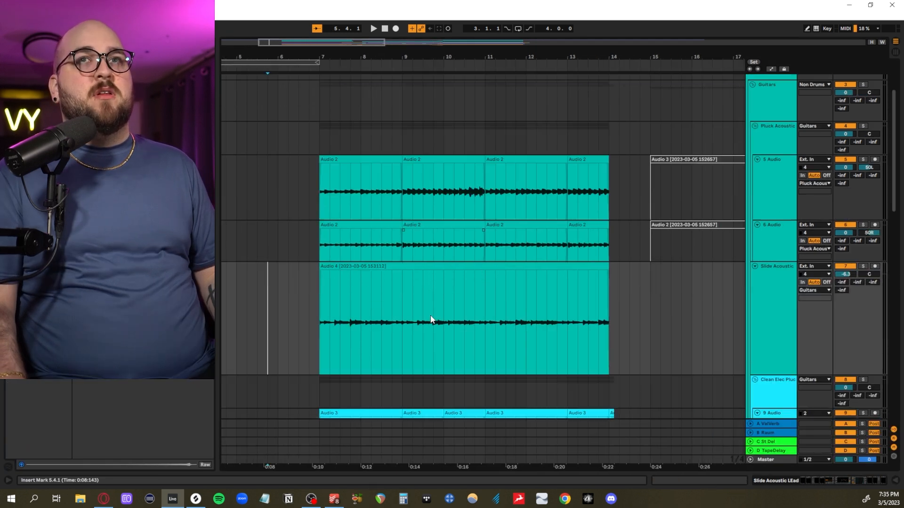
drag(323, 216, 615, 258)
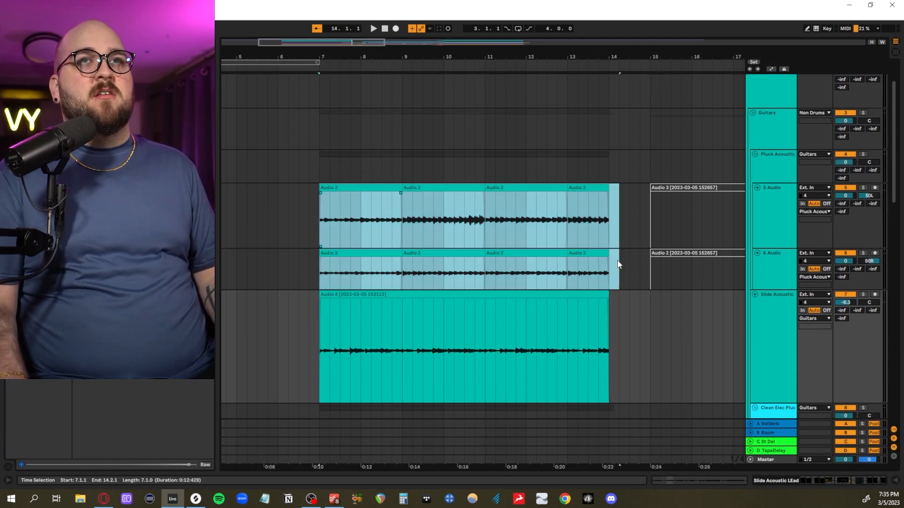
key(z)
key(space)
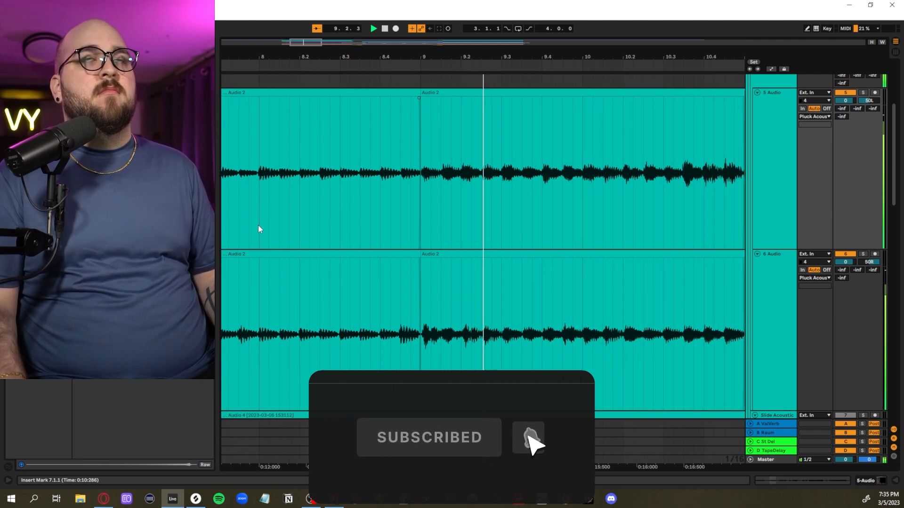
key(space)
scroll(370, 246, down, 3)
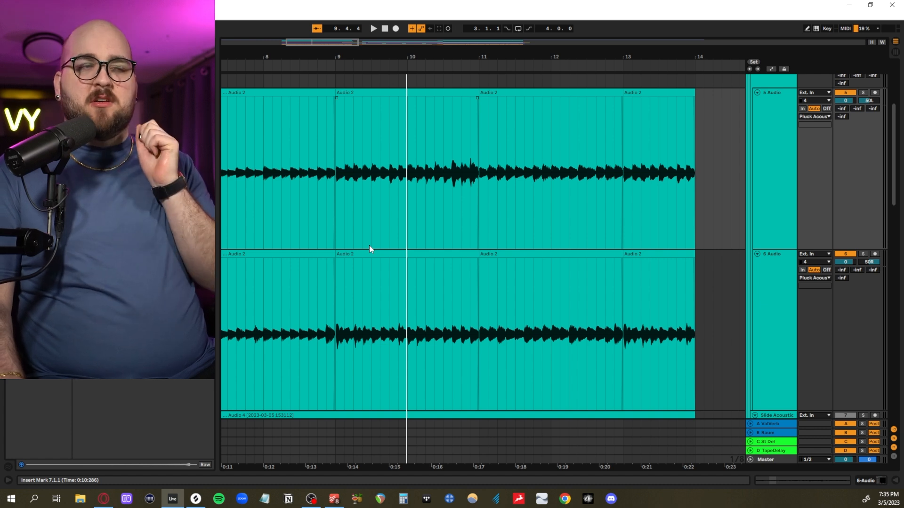
- Examine the repeated sections of the doubled acoustic parts on 5 Audio and 6 Audio, from bar 7 and from bar 23
scroll(377, 238, left, 2)
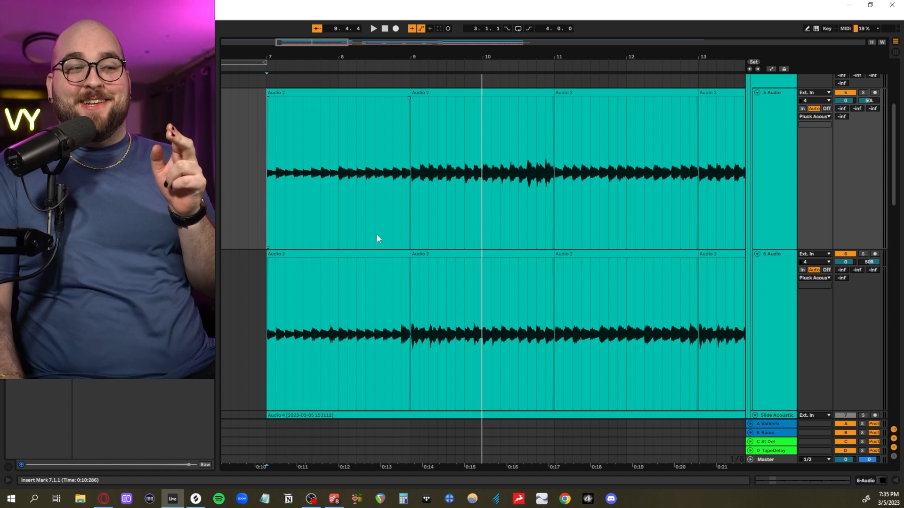
scroll(377, 238, right, 1)
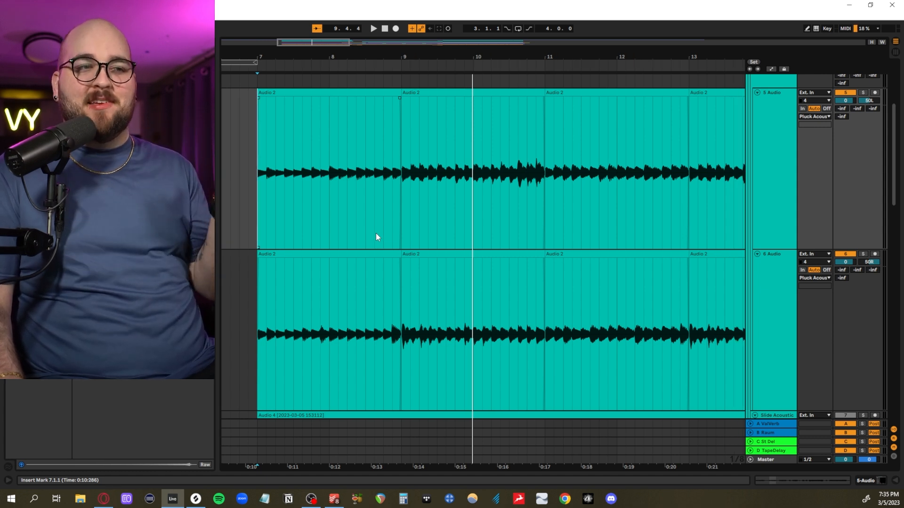
scroll(376, 234, left, 2)
drag(328, 207, 479, 241)
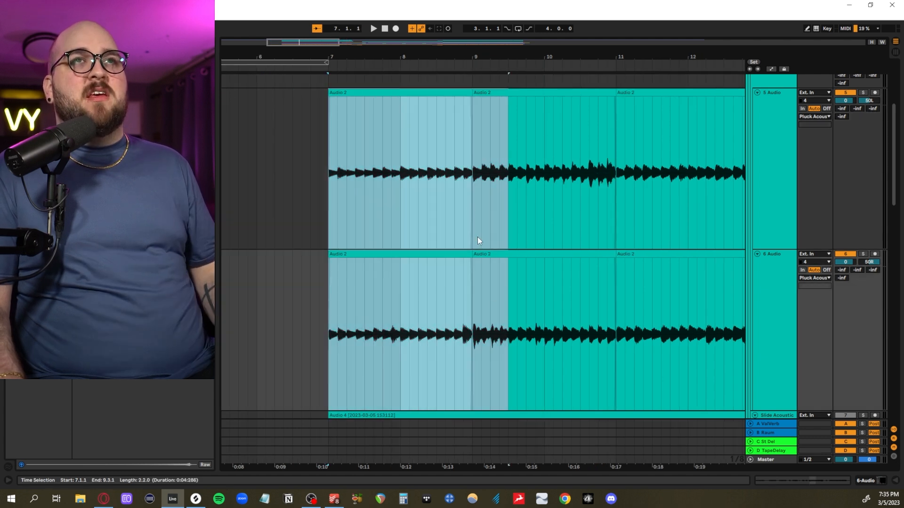
scroll(468, 200, left, 2)
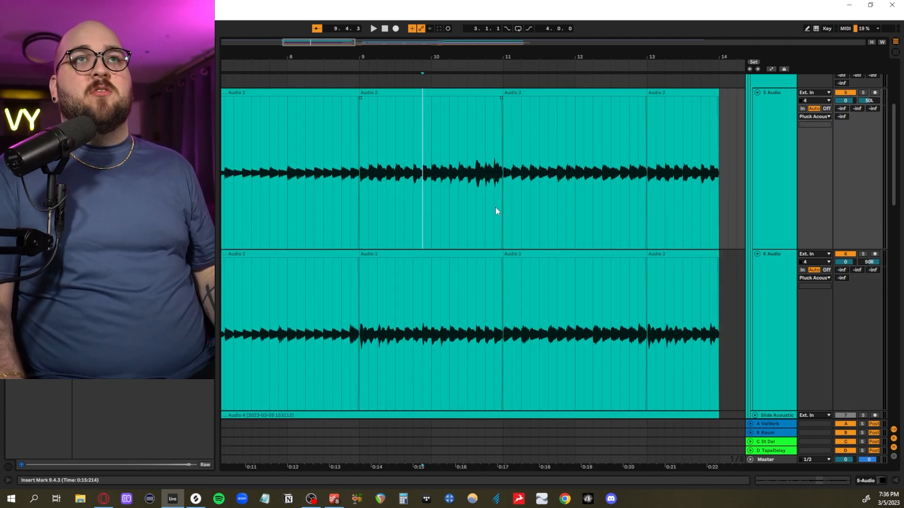
drag(496, 207, 648, 301)
drag(504, 296, 626, 293)
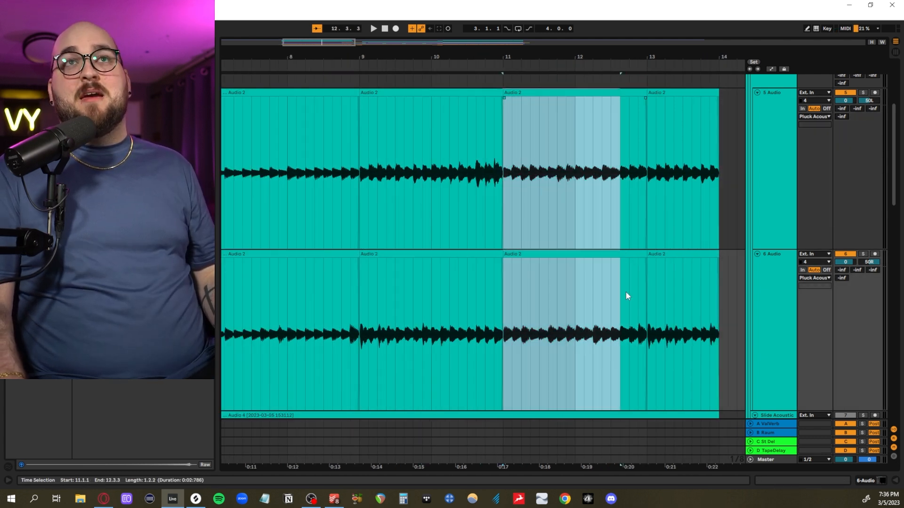
scroll(626, 293, down, 4)
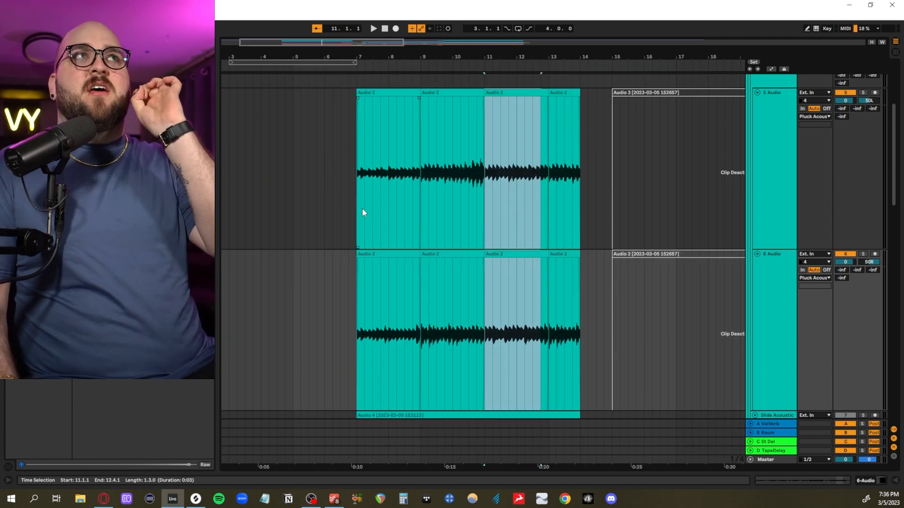
scroll(363, 209, right, 10)
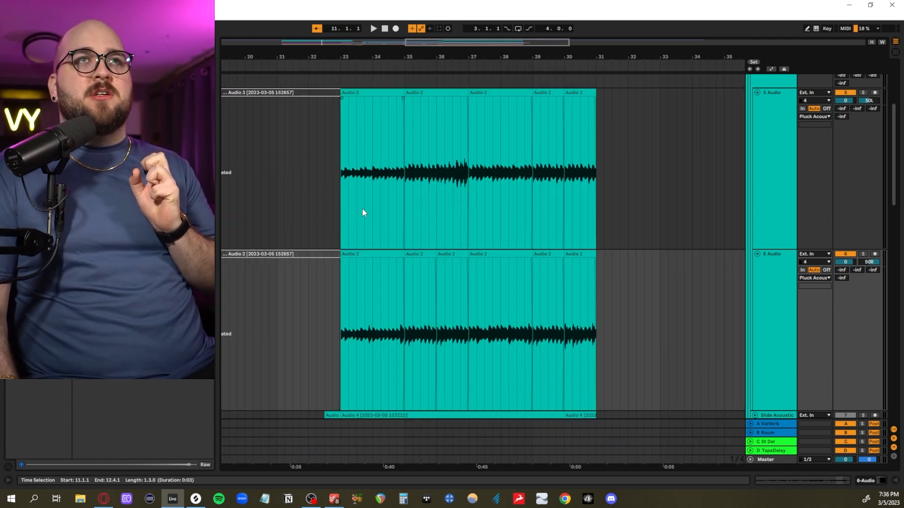
scroll(363, 213, left, 7)
scroll(365, 213, left, 4)
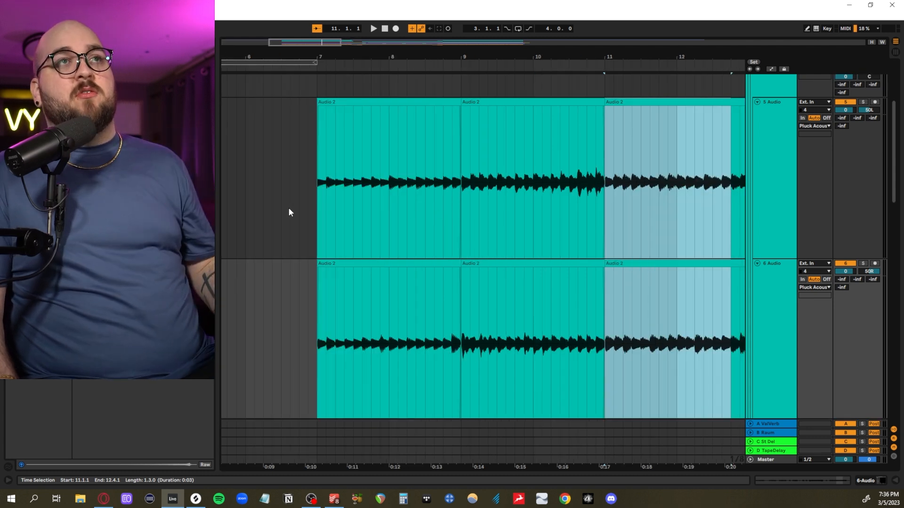
- Select each of the four edited clips on 5 Audio in turn, from bar 7 to bar 14, to review the edit points
click(312, 194)
scroll(281, 208, up, 5)
scroll(284, 208, down, 8)
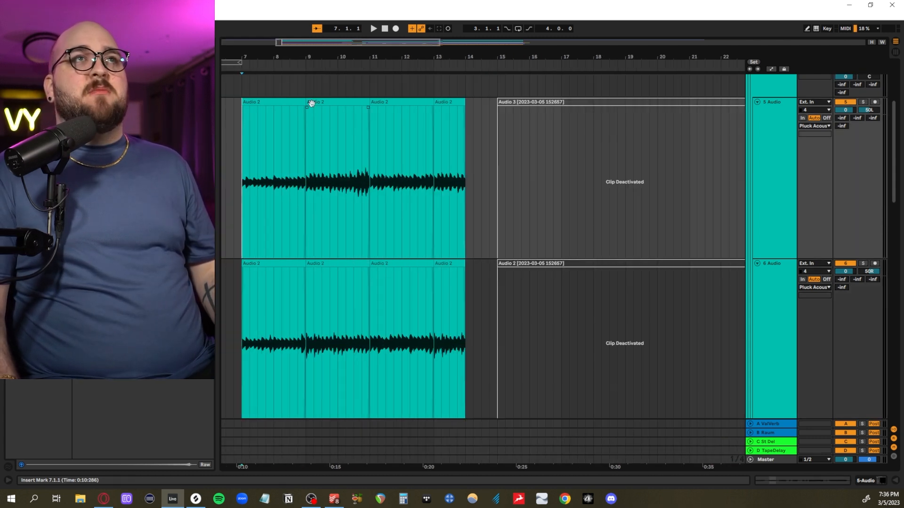
click(283, 99)
click(347, 102)
click(397, 101)
click(447, 109)
scroll(407, 131, up, 5)
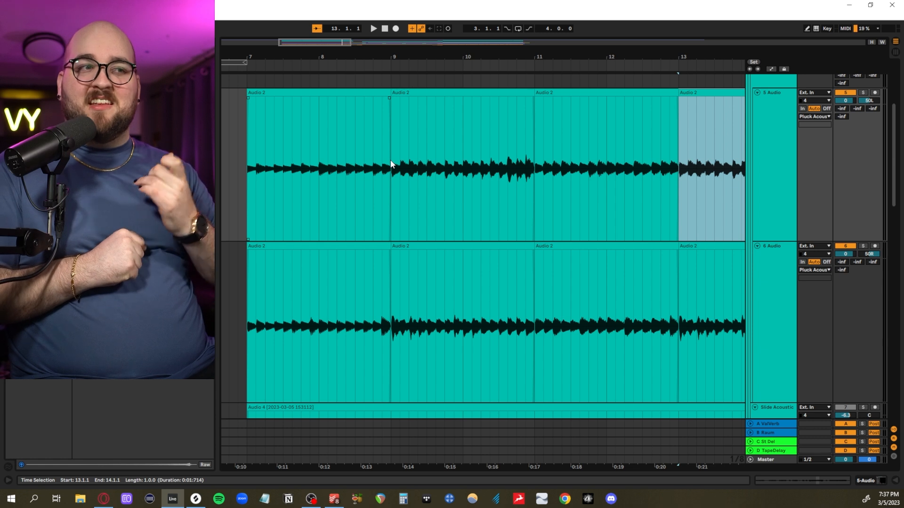
- Try shifting part of the first clip on 5 Audio earlier and joining the pieces into one clip, and undo these edits
click(382, 168)
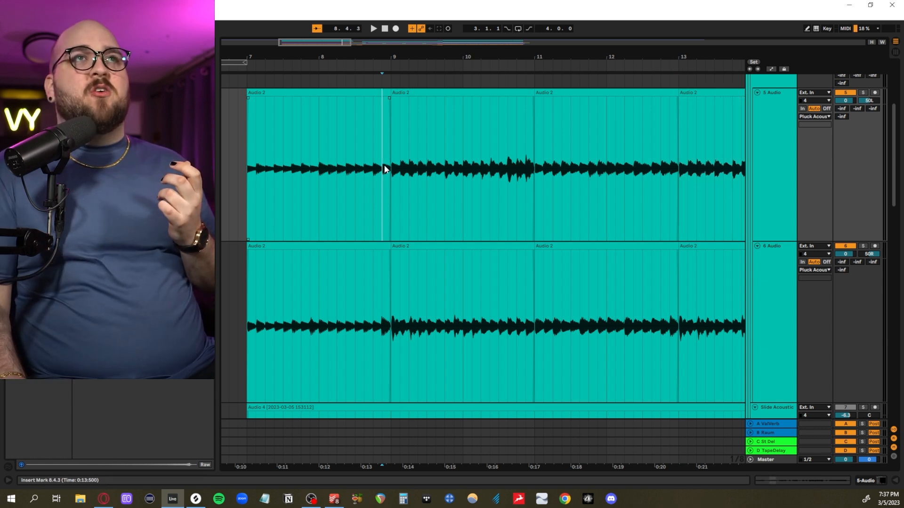
drag(384, 169, 409, 170)
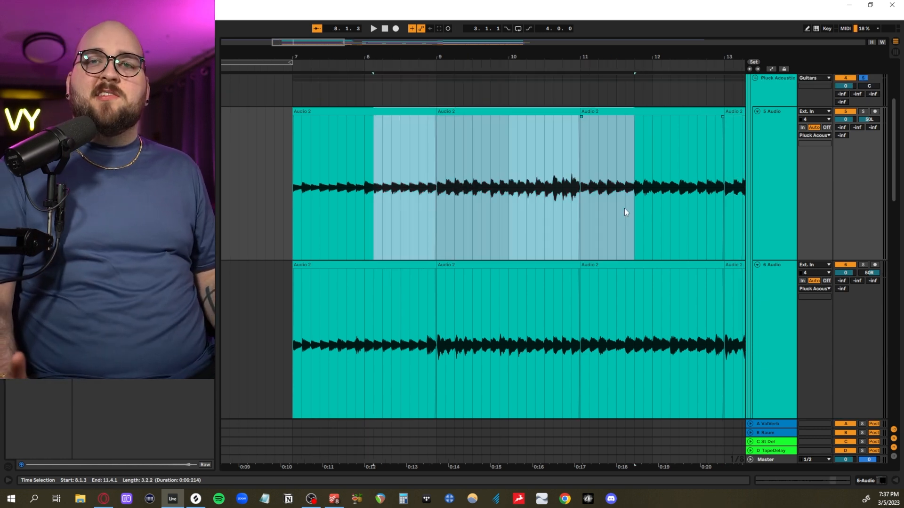
click(393, 220)
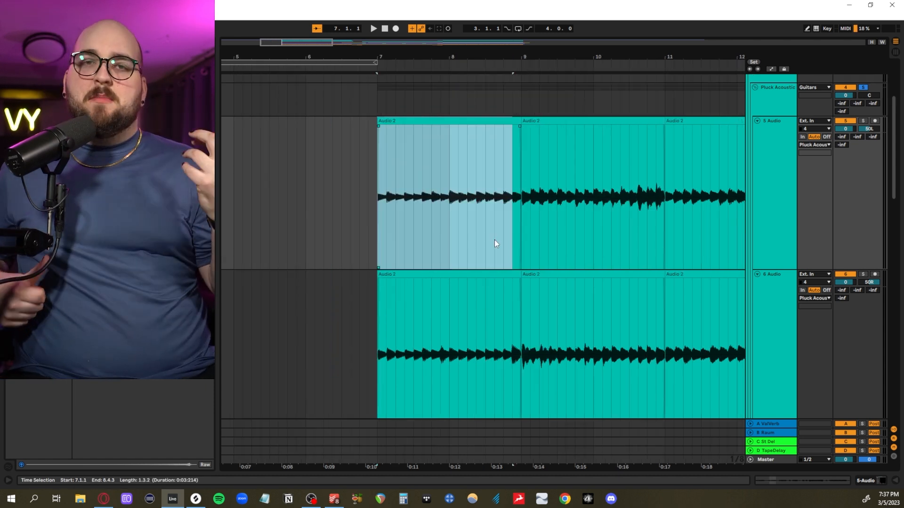
drag(380, 235, 520, 135)
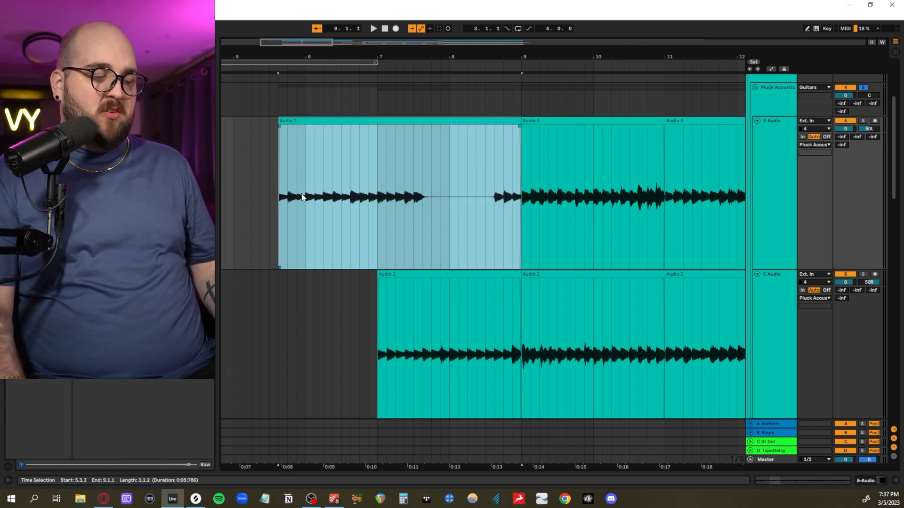
key(ctrl+z)
key(ctrl+z)
key(ctrl+z)
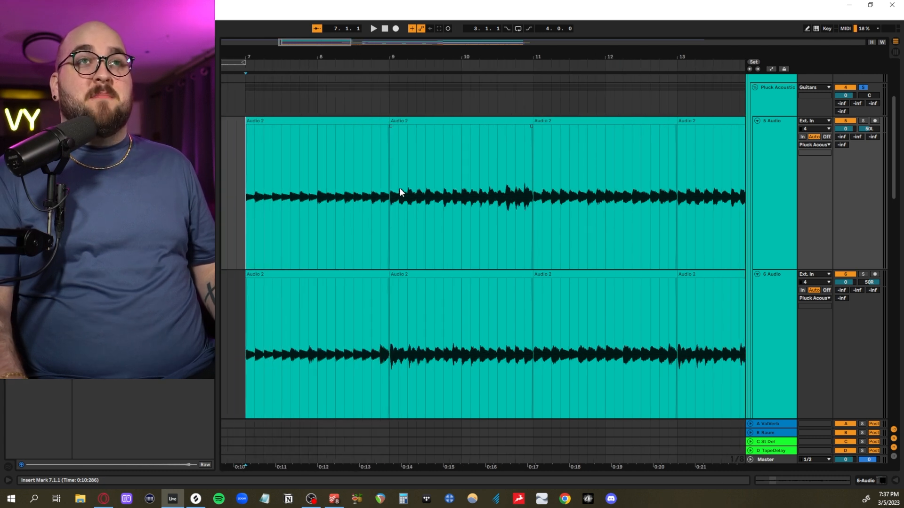
- Listen to both plucked acoustic tracks from 10.2.1 across the clip edit at bar 11
scroll(400, 193, down, 1)
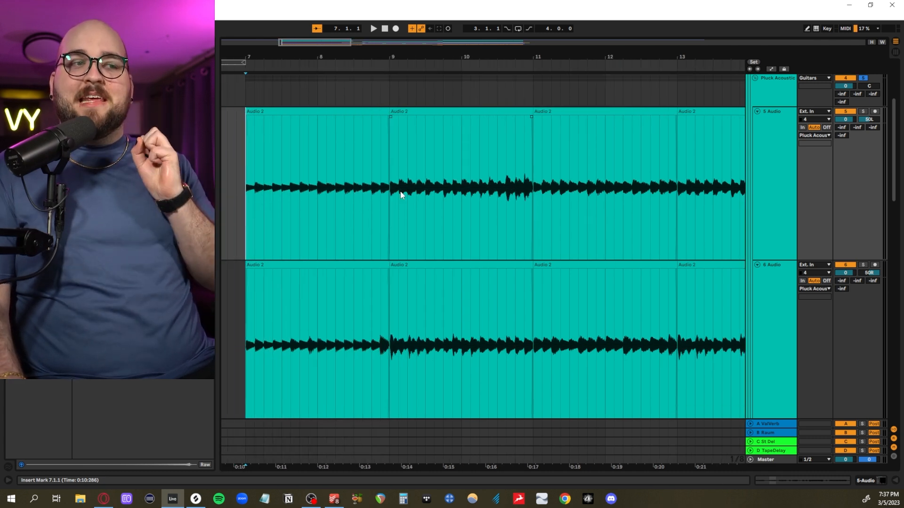
scroll(401, 194, left, 1)
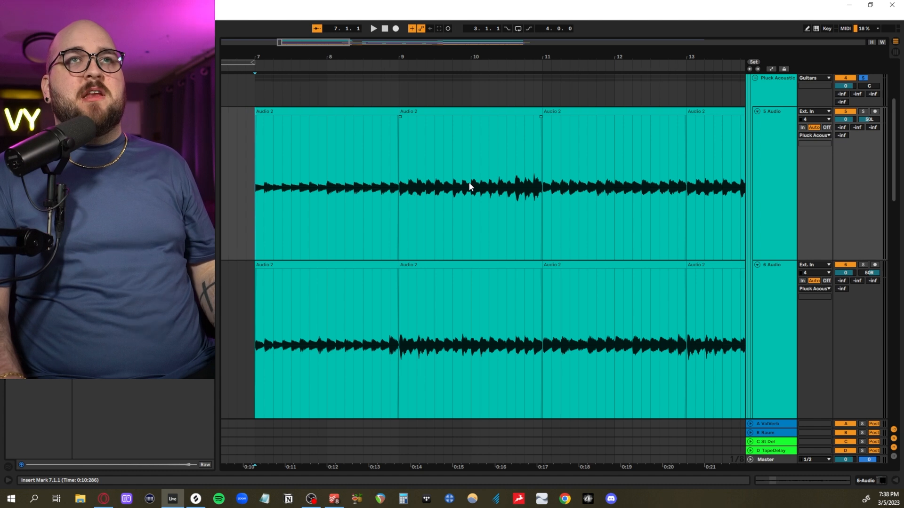
key(space)
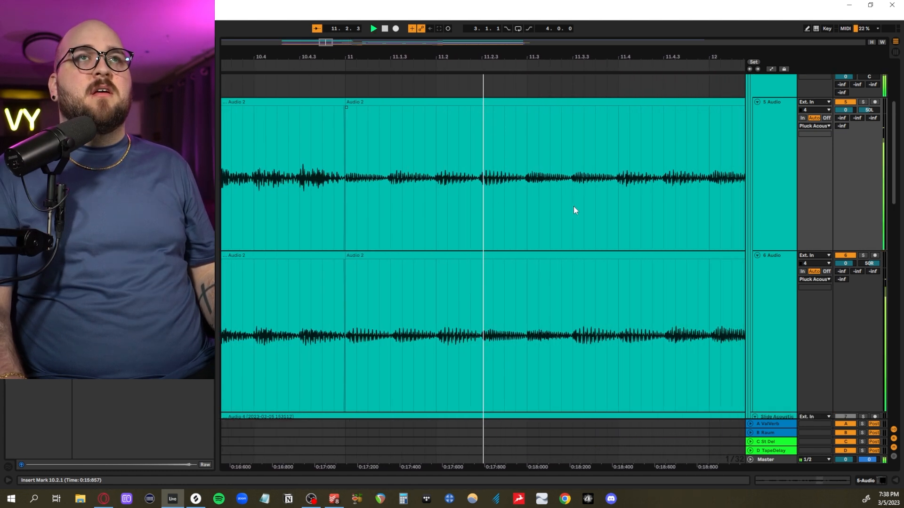
key(space)
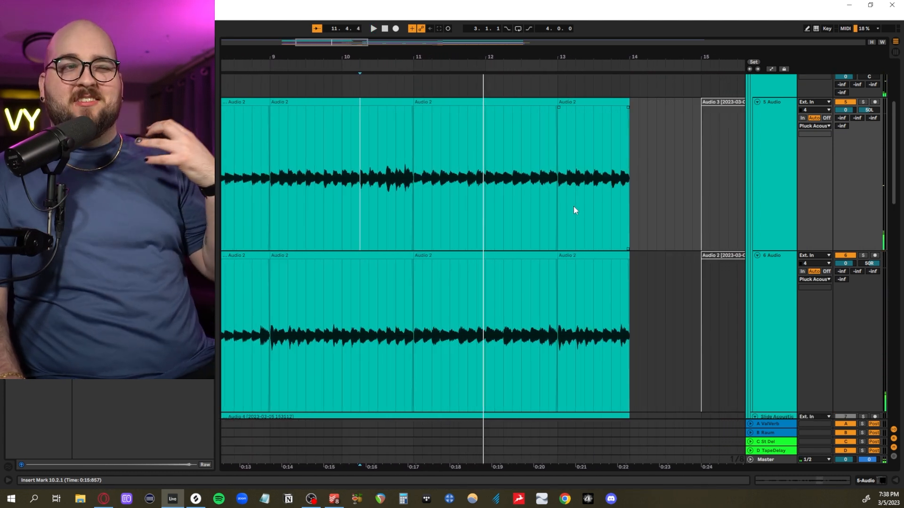
scroll(516, 208, down, 5)
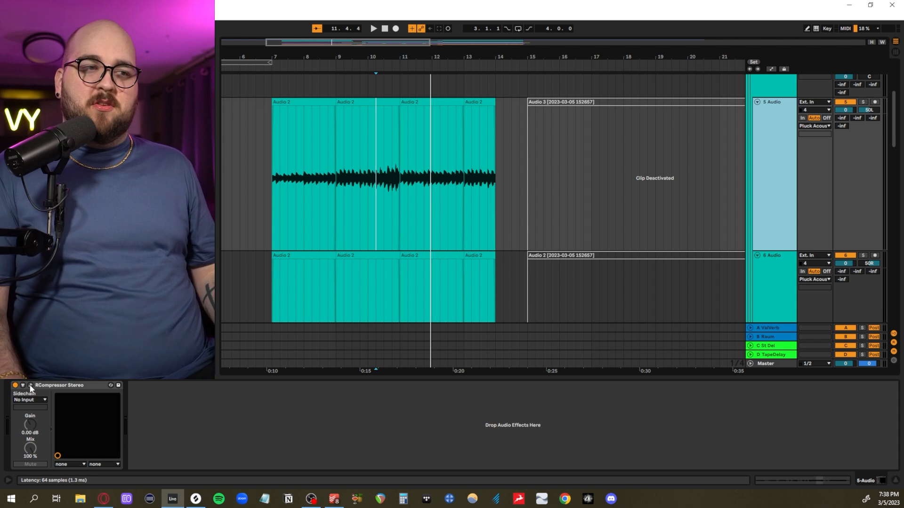
- Review the RCompressor on 5 Audio and the soothe2 "Acoust gtr de-harsh" settings on the Pluck Acoustic group
click(30, 385)
click(476, 108)
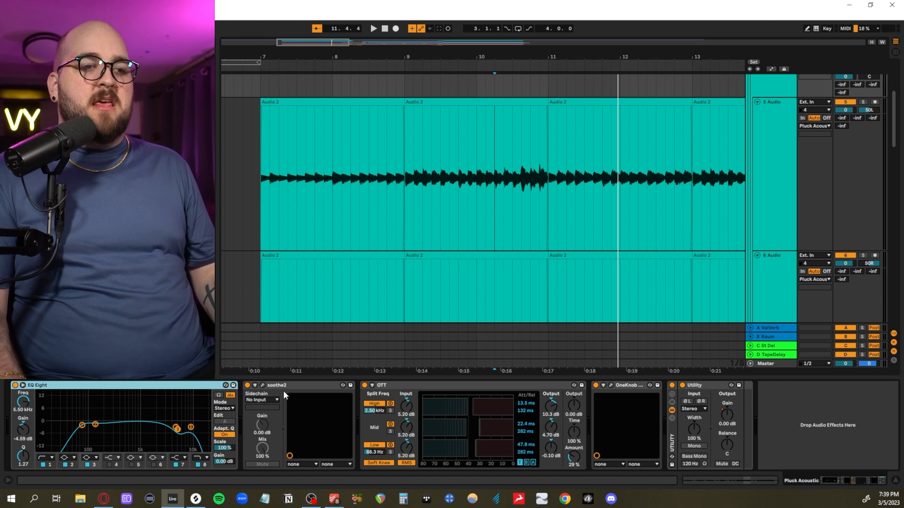
click(263, 386)
drag(724, 9, 608, 102)
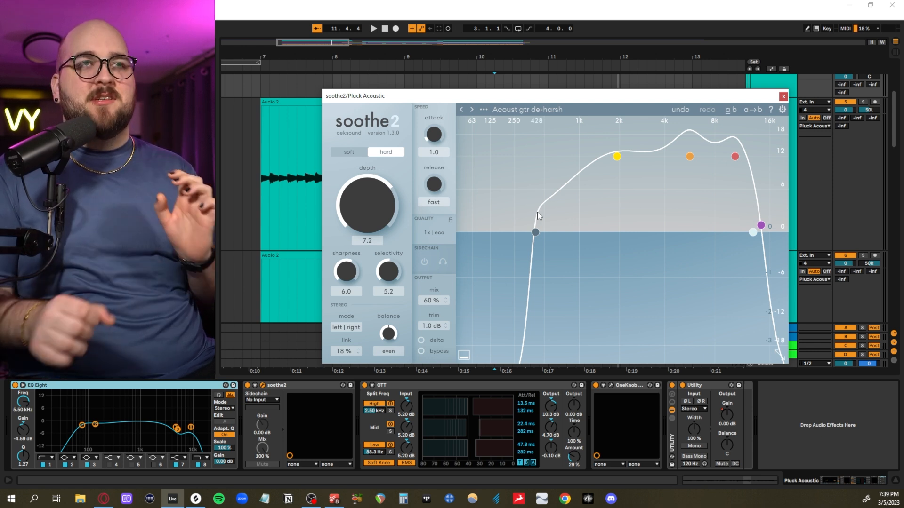
click(783, 97)
- Inspect OTT on the Pluck Acoustic group, and open the OneKnob Pumper with its window moved clear of the upper waveform
click(401, 386)
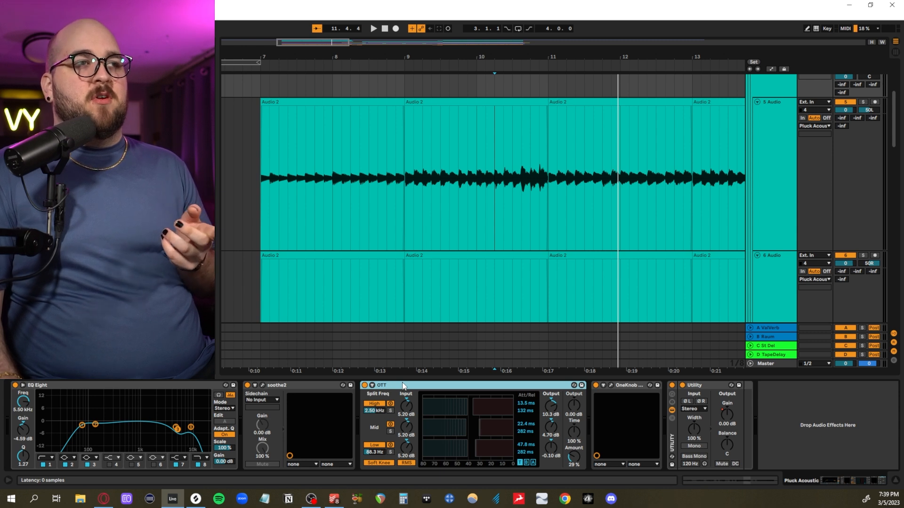
click(610, 385)
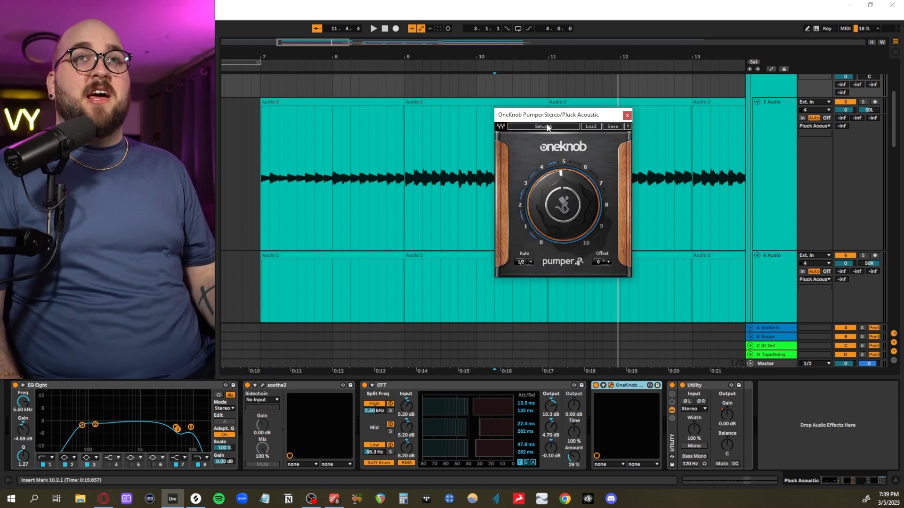
drag(572, 117, 511, 207)
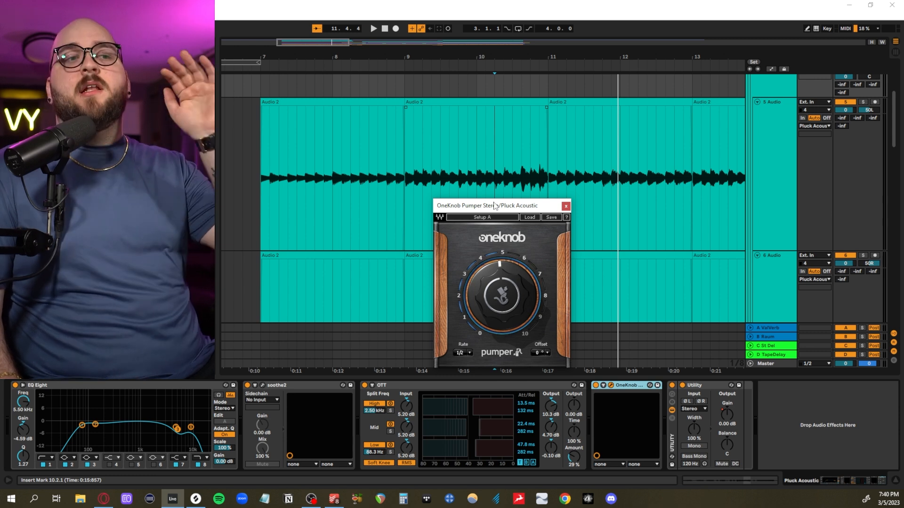
- Audition the OneKnob Pumper from bar 7, raising its amount to 10 for comparison and restoring it to 4.8, and close the plug-in
click(263, 187)
key(space)
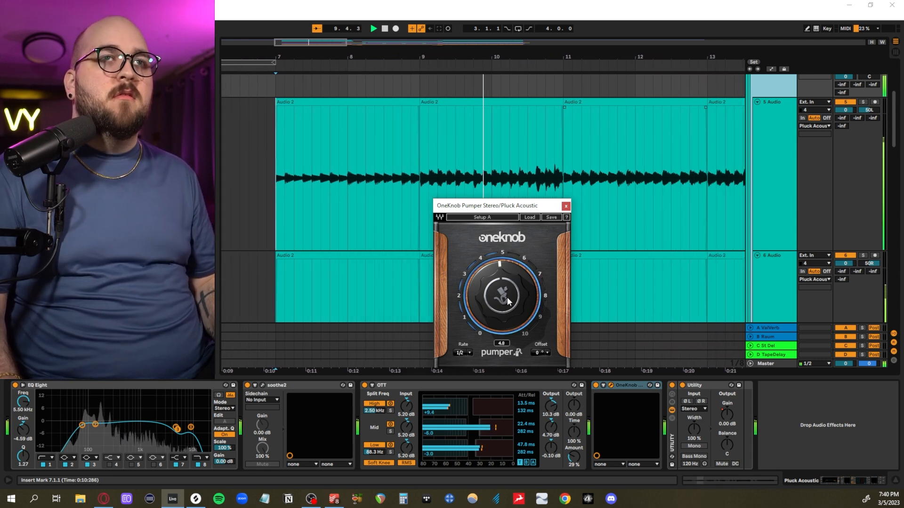
drag(507, 311, 508, 302)
key(space)
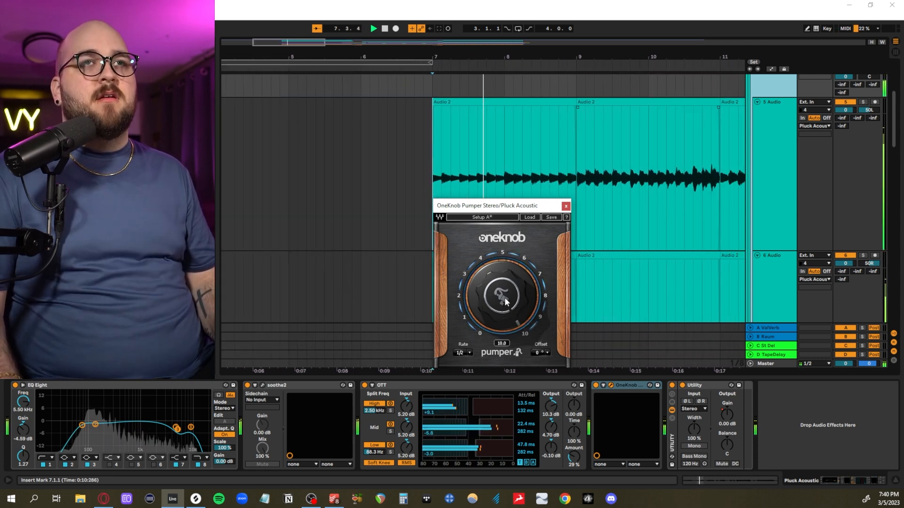
key(space)
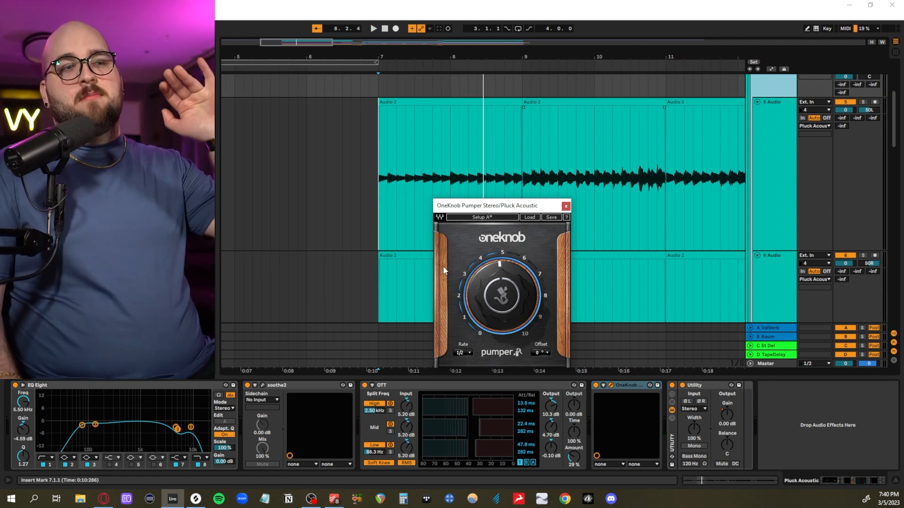
click(566, 206)
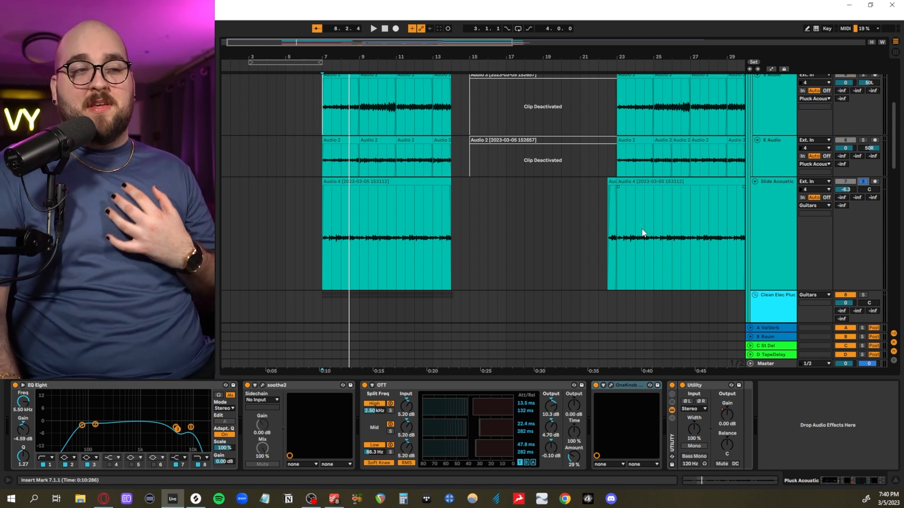
- Listen to the soloed Slide Acoustic track from bar 7 with its effects chain showing, and stop playback
click(323, 262)
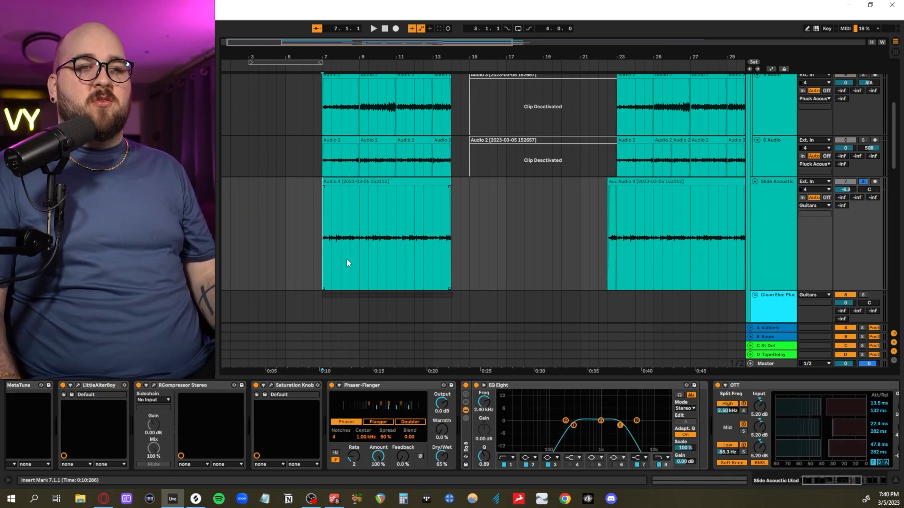
scroll(347, 260, up, 2)
key(space)
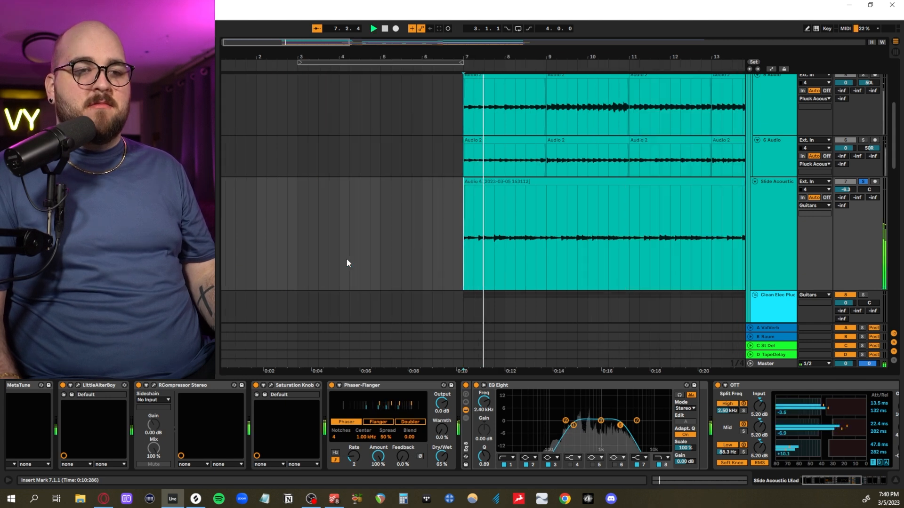
scroll(406, 257, up, 4)
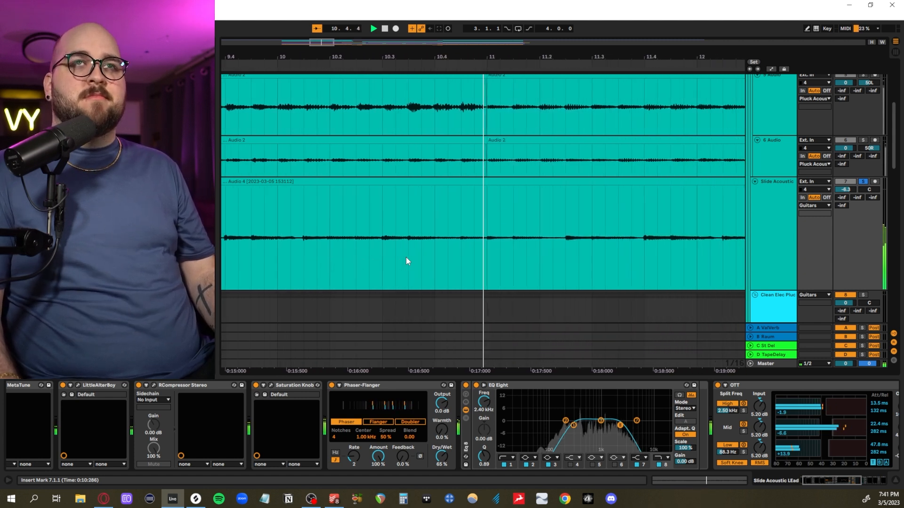
key(space)
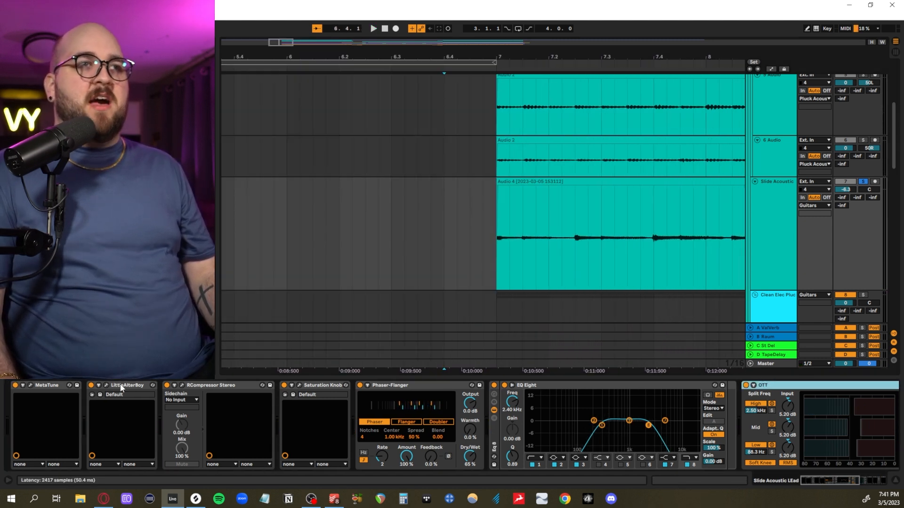
- Remove LittleAlterBoy from the Slide Acoustic track and bypass the remaining effects in its chain
shift+click(121, 387)
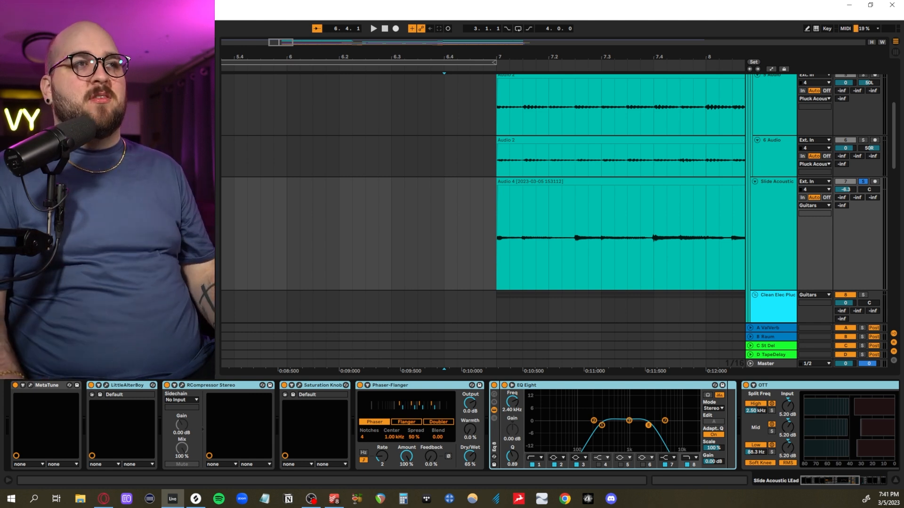
click(811, 385)
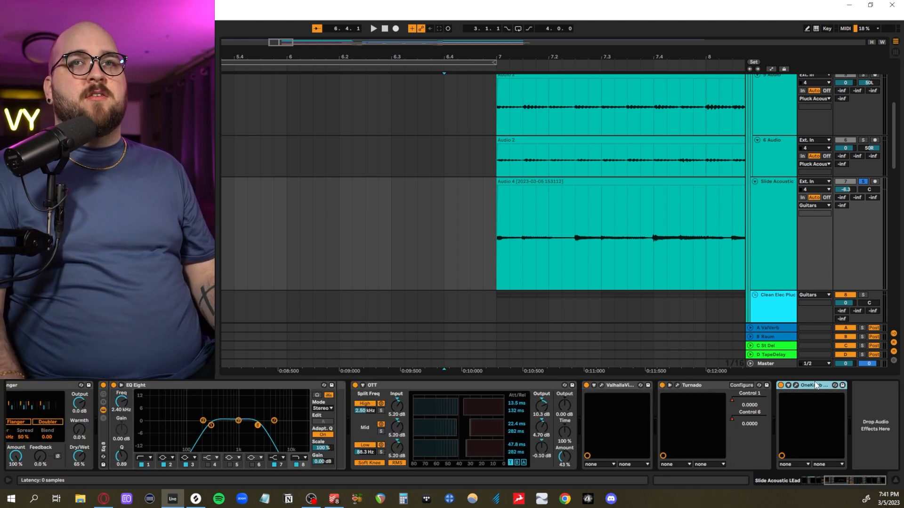
scroll(759, 400, left, 5)
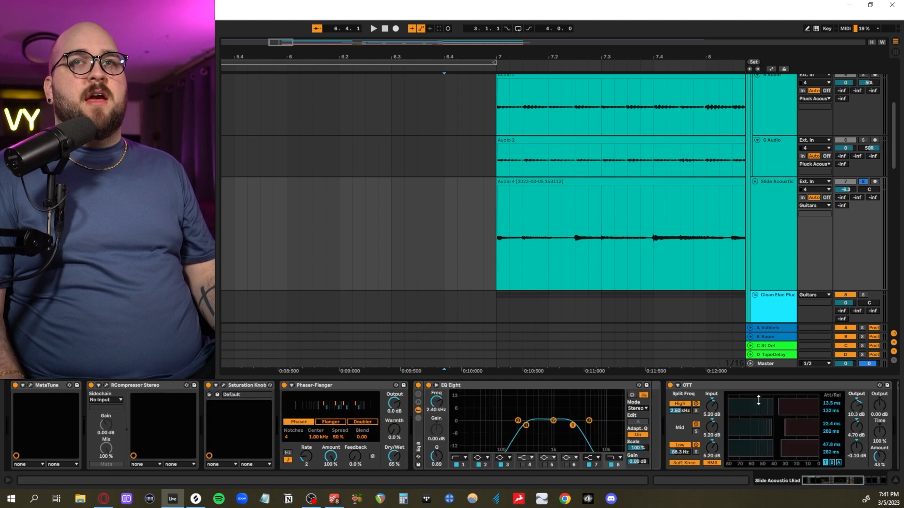
shift+click(51, 386)
click(15, 386)
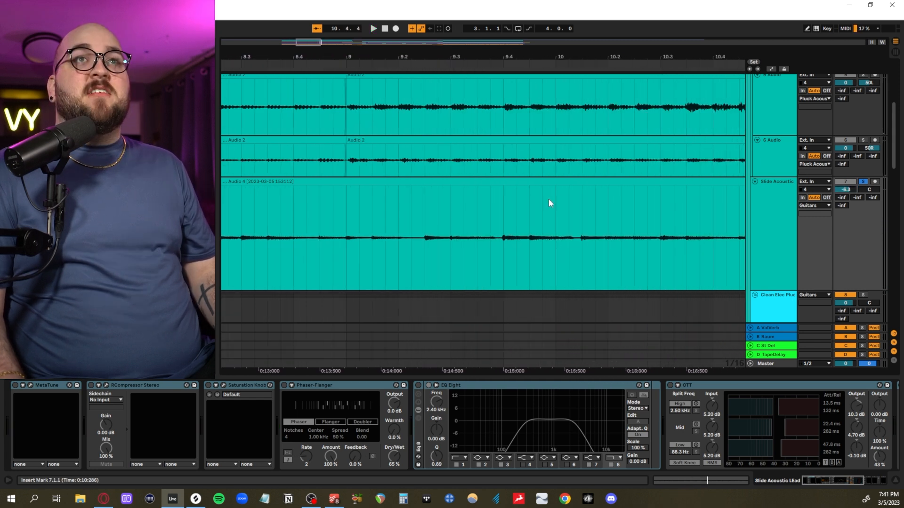
- Open the Slide Acoustic clip's properties, raise the track volume to 6.0 dB and play the dry part from bar 7
double_click(531, 183)
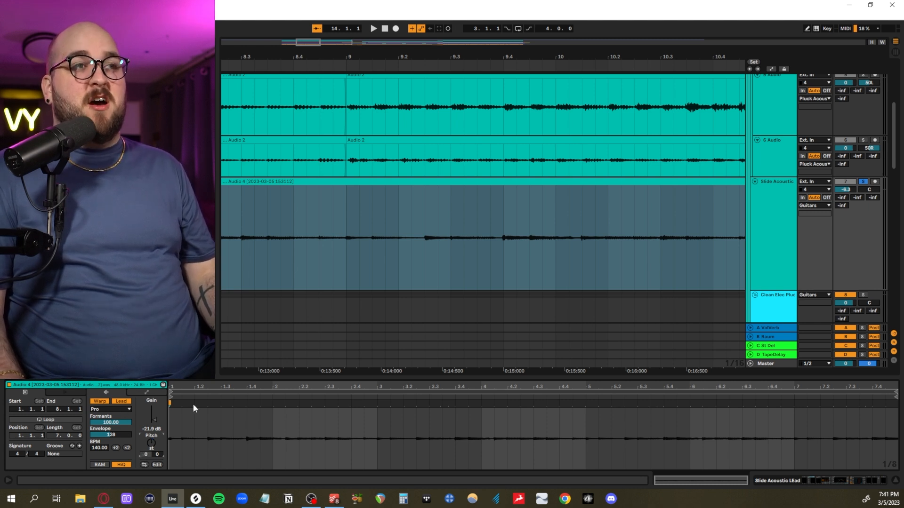
scroll(344, 274, left, 8)
key(Left)
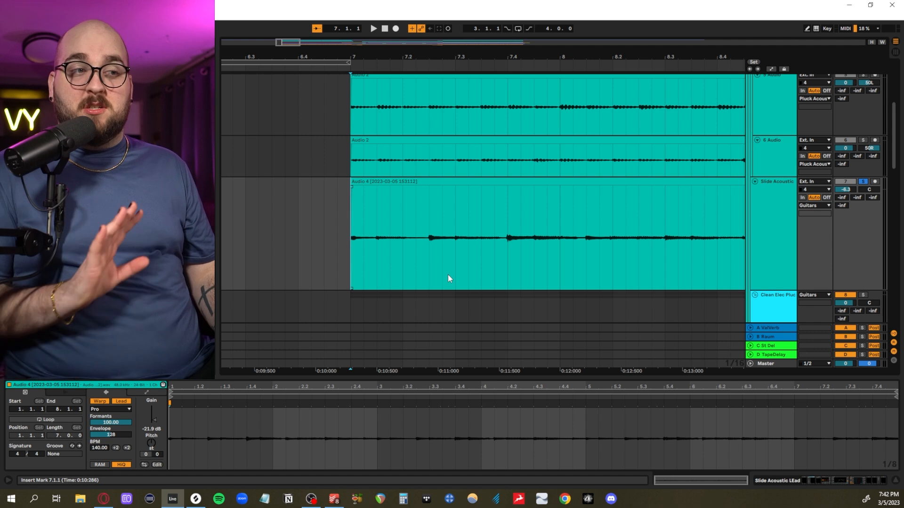
key(space)
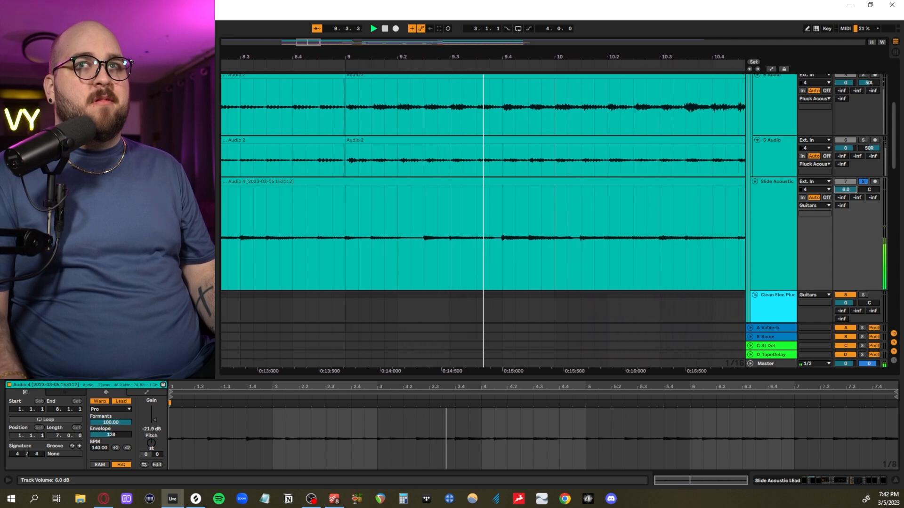
- Display the Slide Acoustic clip's Transposition envelope and enlarge the clip editor to examine its pitch jumps
click(151, 395)
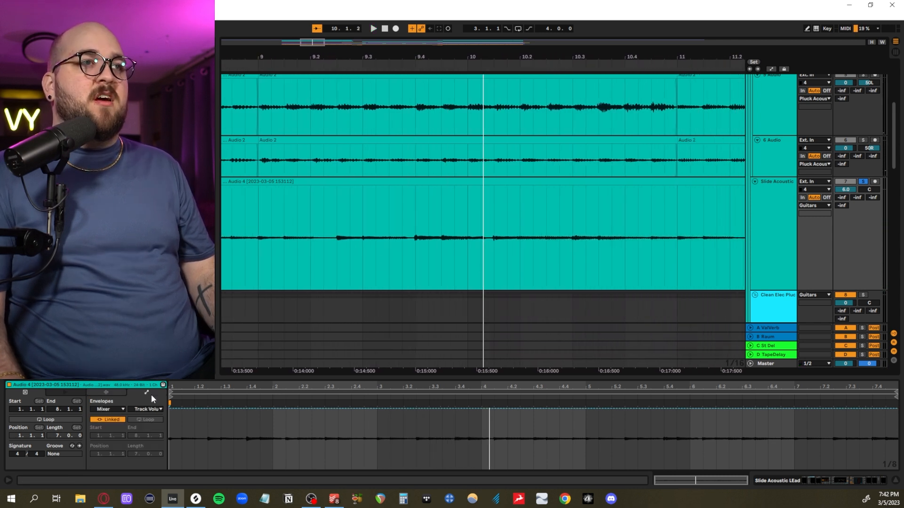
click(125, 411)
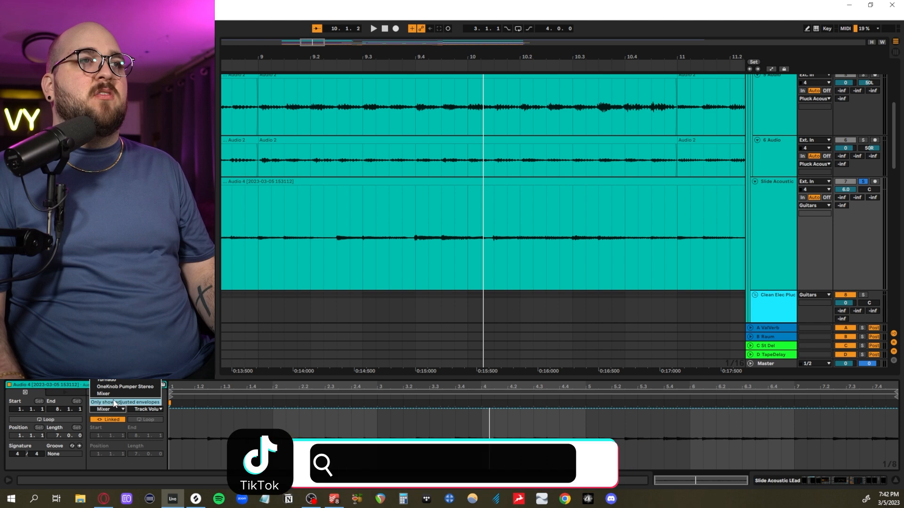
click(111, 393)
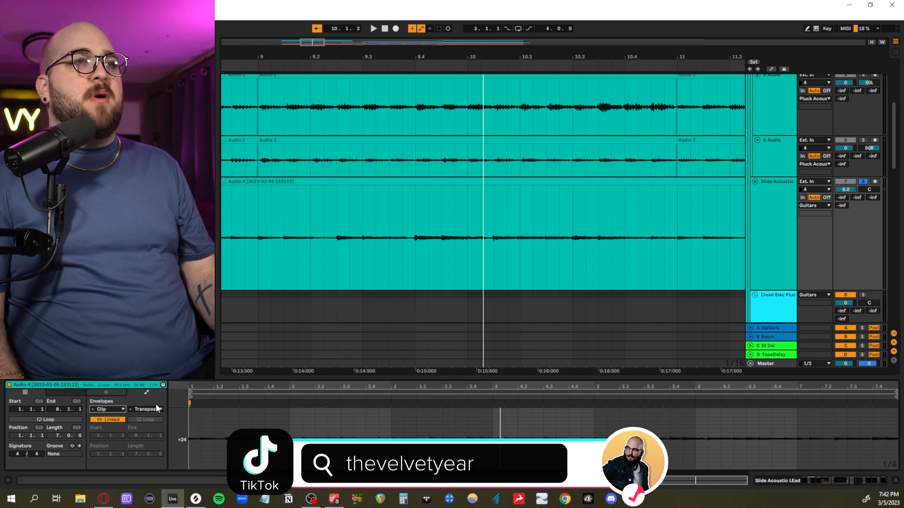
drag(306, 370, 306, 222)
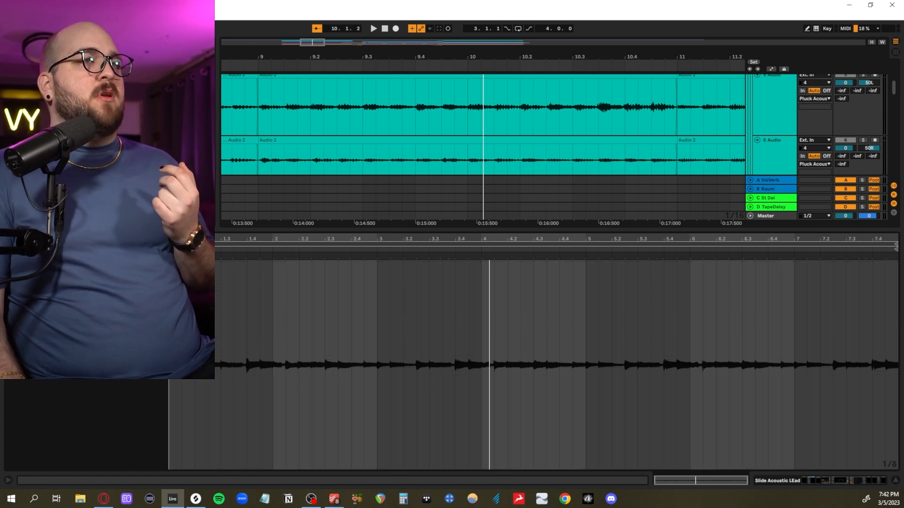
click(113, 241)
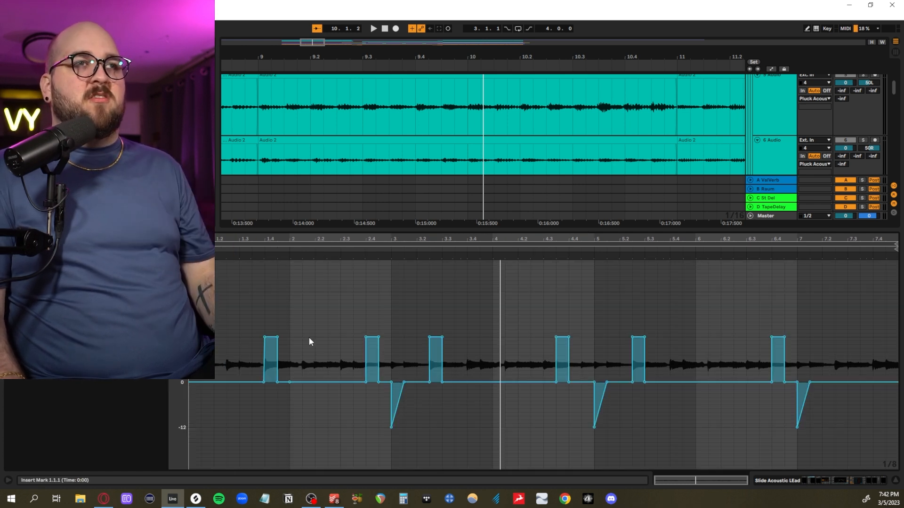
- Play the slide part from bar 7 against its transposition envelope, and return to the Slide Acoustic effects chain
key(space)
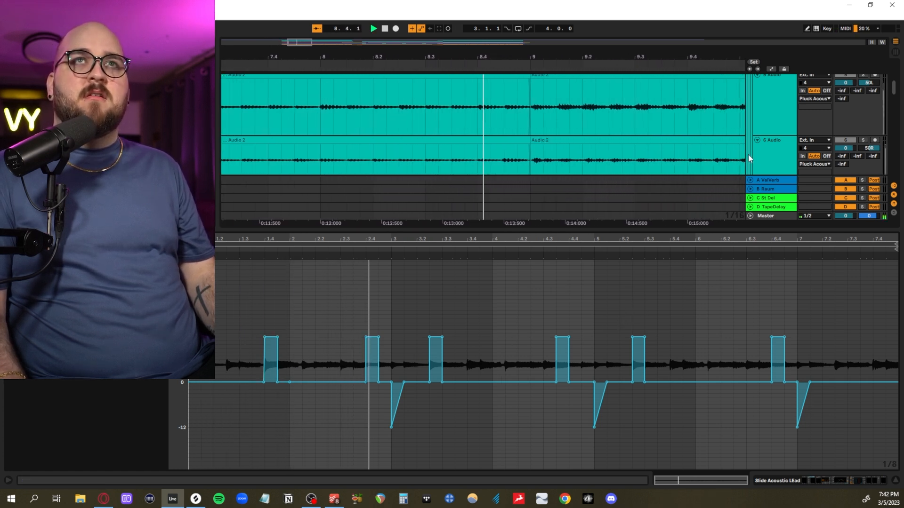
scroll(726, 128, down, 3)
scroll(725, 128, down, 1)
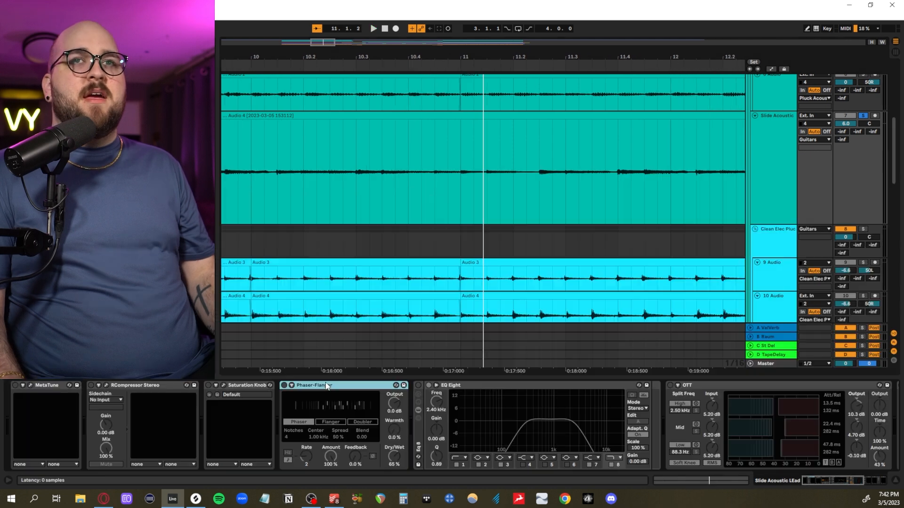
scroll(326, 383, down, 5)
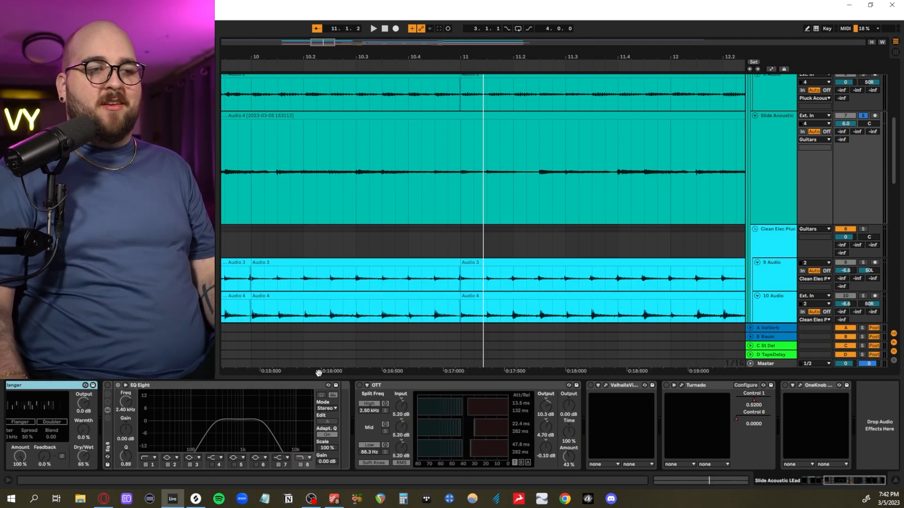
- Re-enable MetaTune on Slide Acoustic, audition its C major tuning from bar 7, and close the plug-in
scroll(211, 397, up, 5)
click(30, 385)
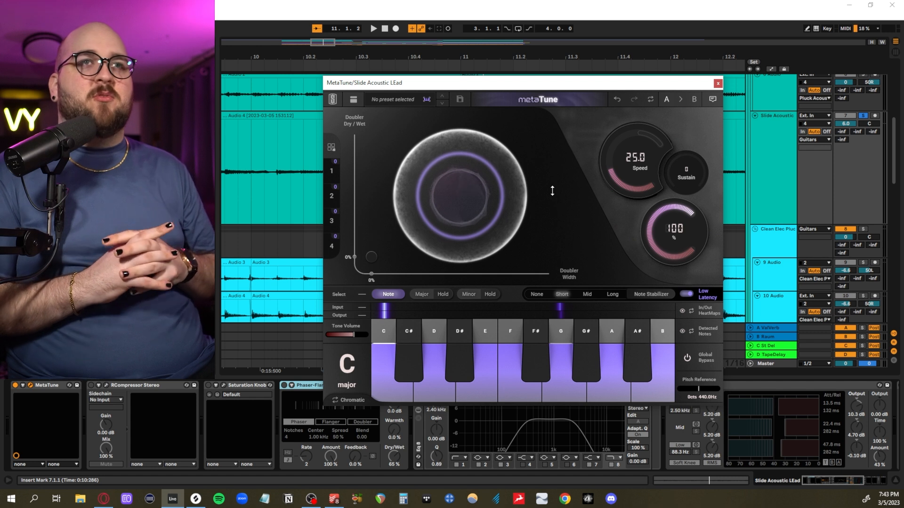
key(space)
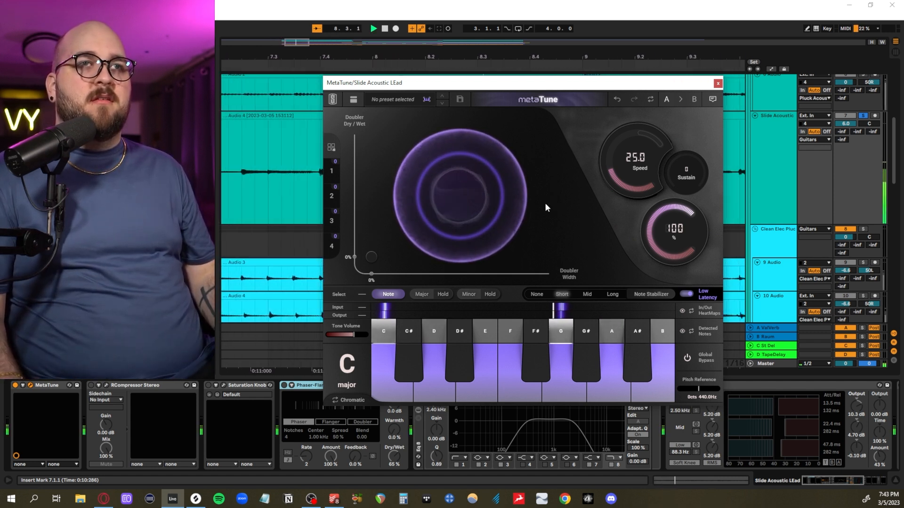
click(717, 84)
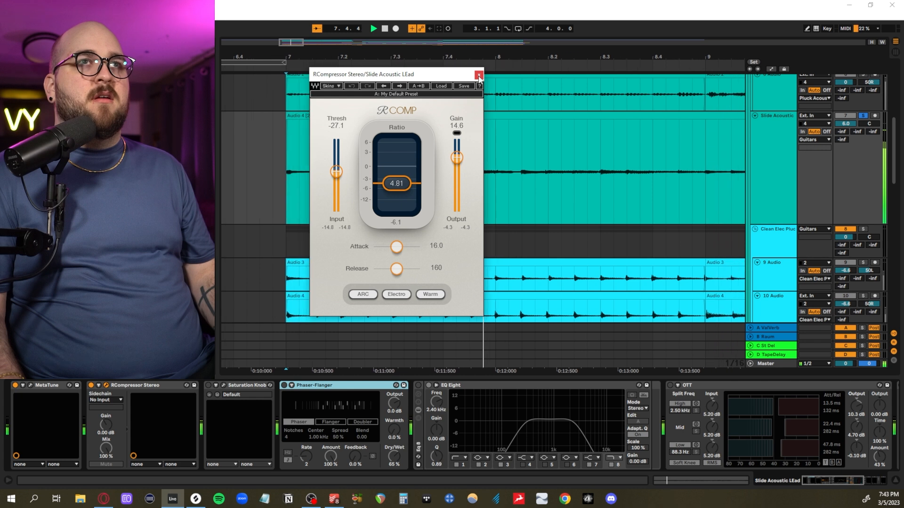
- Close the re-enabled RCompressor, activate the Saturation Knob on Slide Acoustic, and audition the saturation from bar 7
click(478, 76)
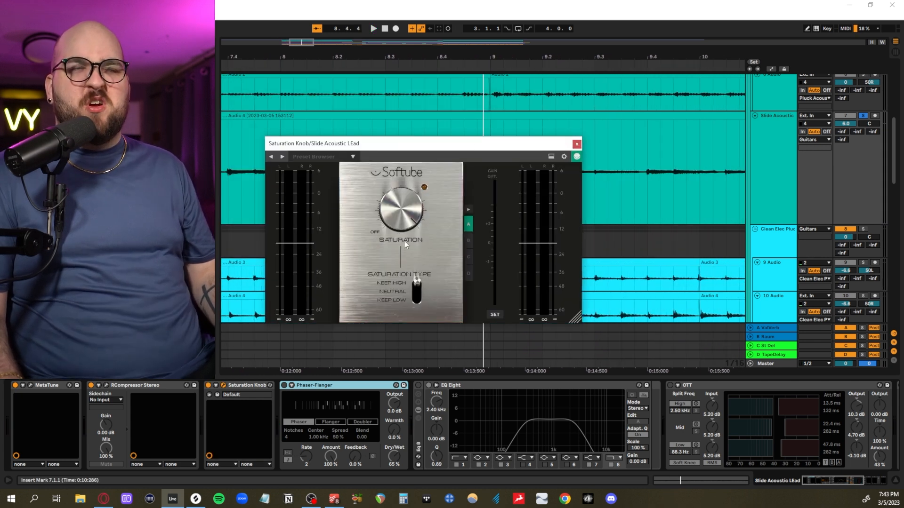
key(space)
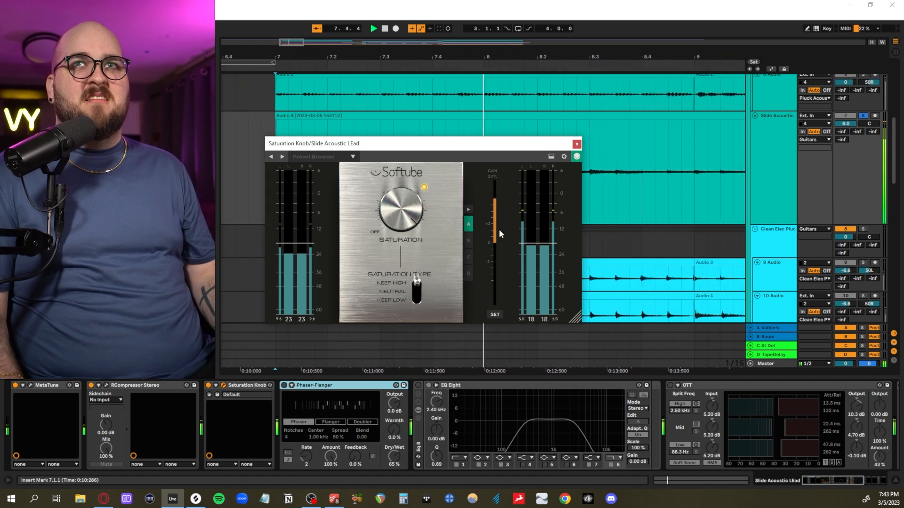
- Re-enable the Phaser-Flanger and EQ Eight on Slide Acoustic, auditioning each from bar 7
click(319, 390)
key(space)
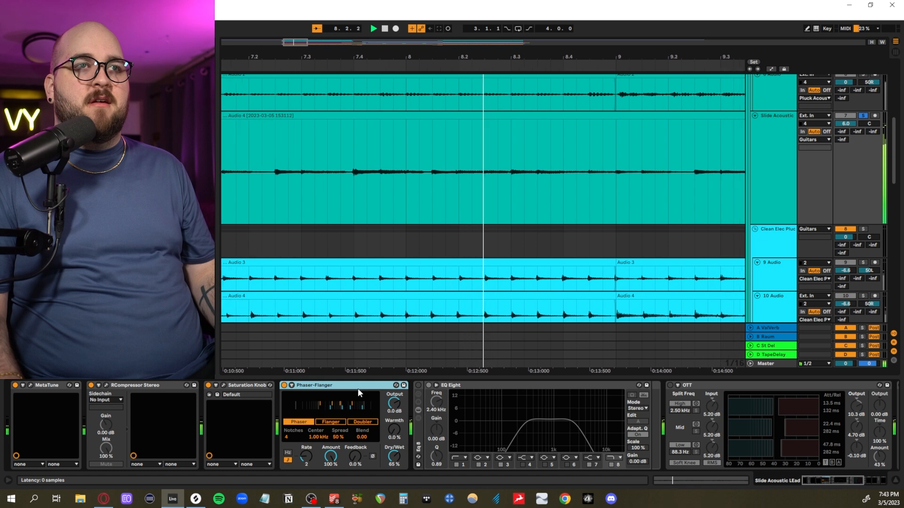
key(space)
key(space)
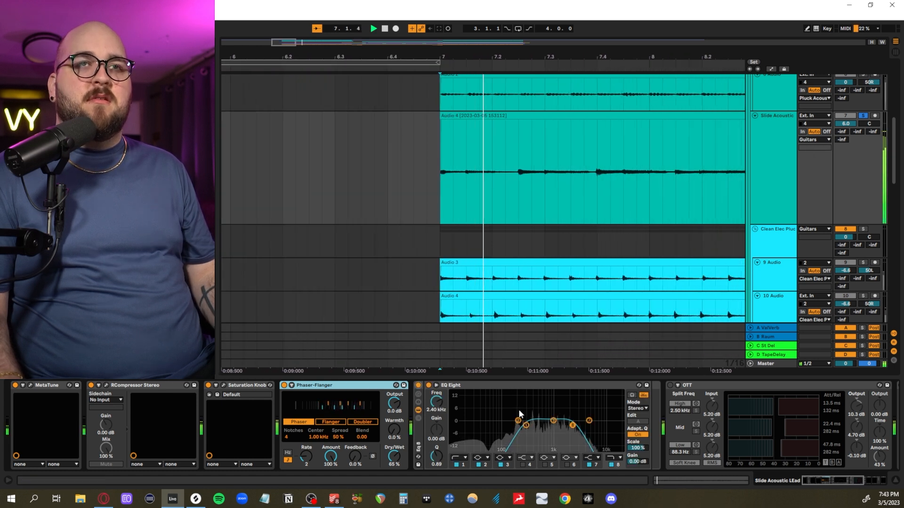
- Re-enable OTT on Slide Acoustic and audition the chain again from bar 7
scroll(505, 409, down, 5)
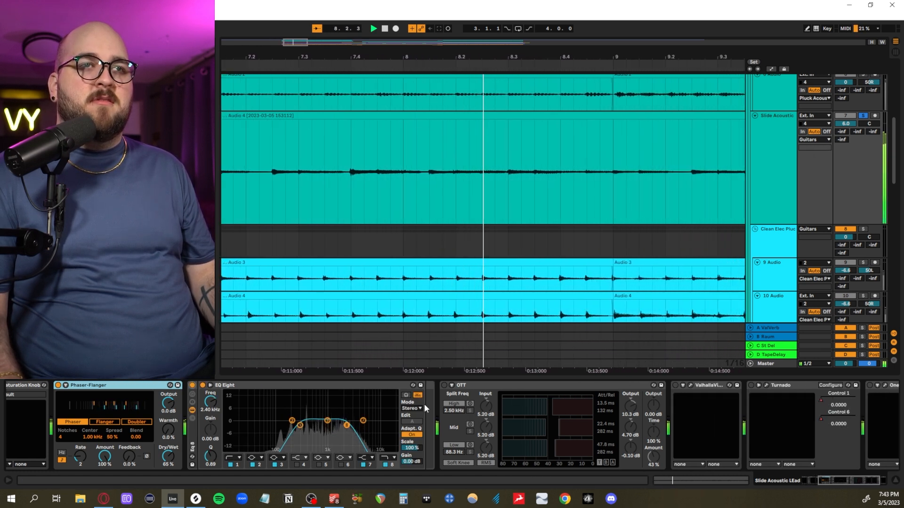
click(443, 386)
key(space)
scroll(487, 389, down, 1)
key(space)
scroll(487, 391, down, 4)
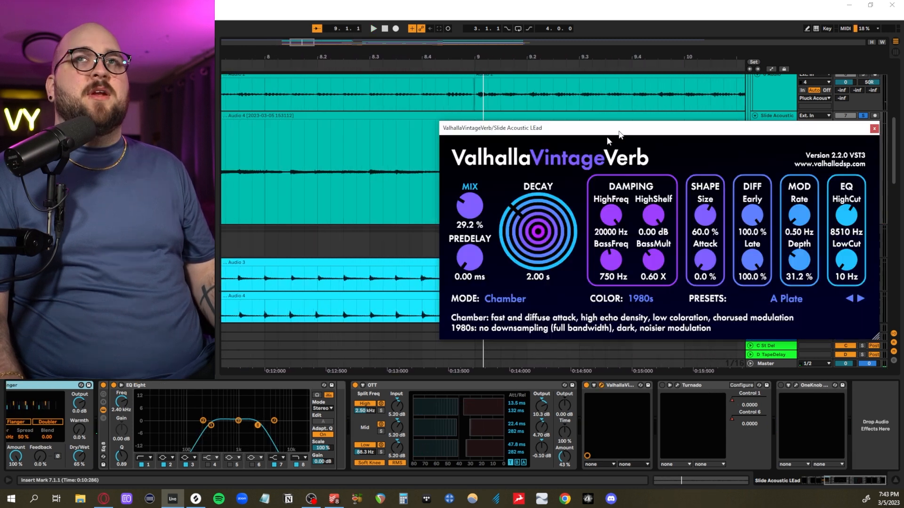
- Re-enable ValhallaVintageVerb on Slide Acoustic, audition its Chamber reverb with the window moved lower, and close it
drag(608, 130, 433, 203)
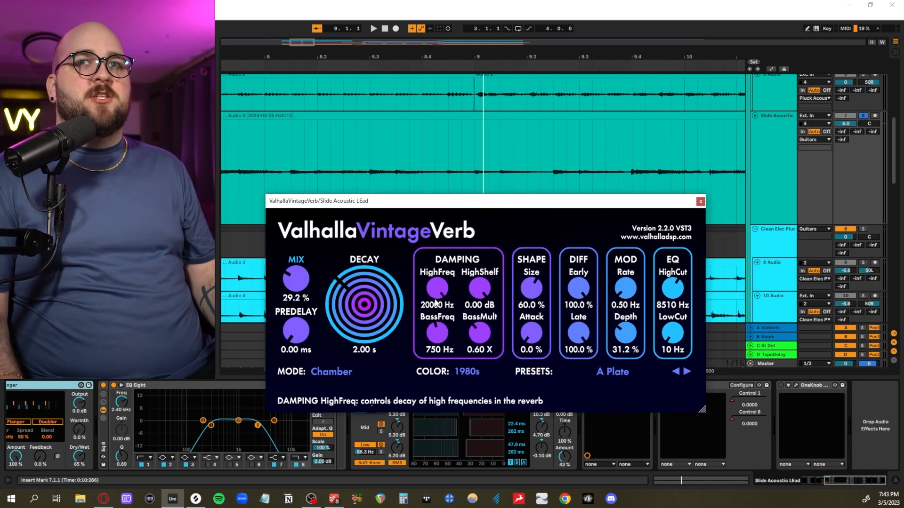
key(space)
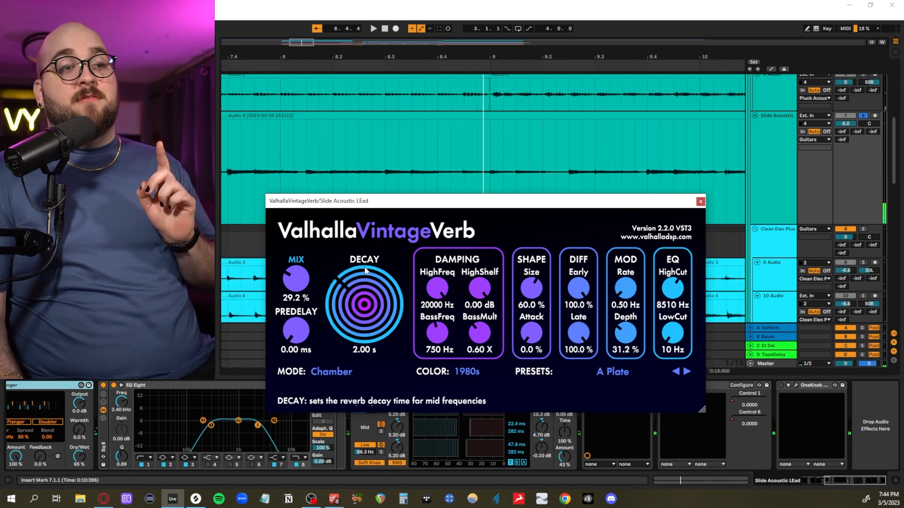
click(700, 202)
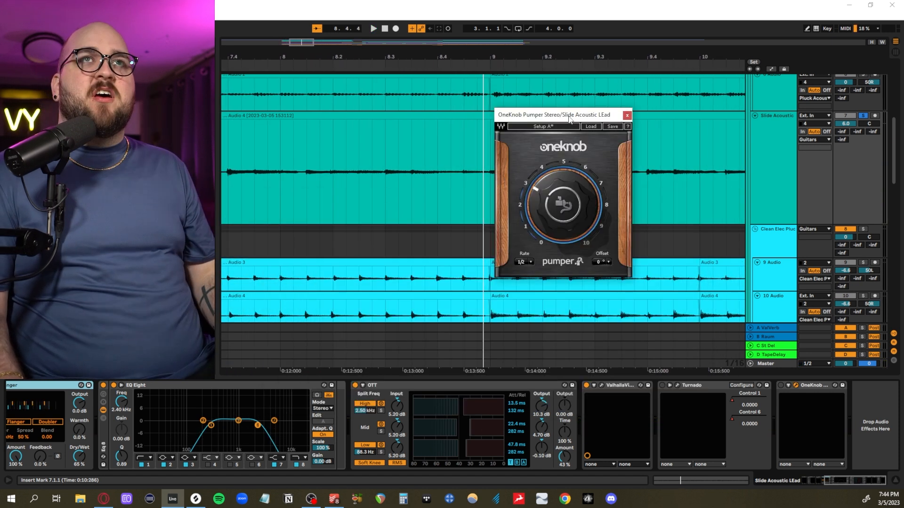
- Re-enable the OneKnob Pumper on Slide Acoustic, audition it from bar 7 at an amount of 3.0, and close it
drag(568, 113, 488, 186)
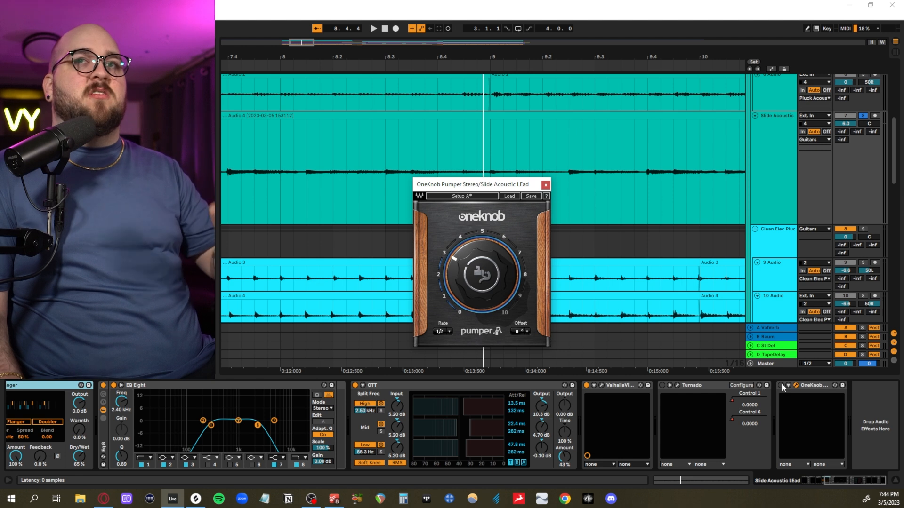
key(space)
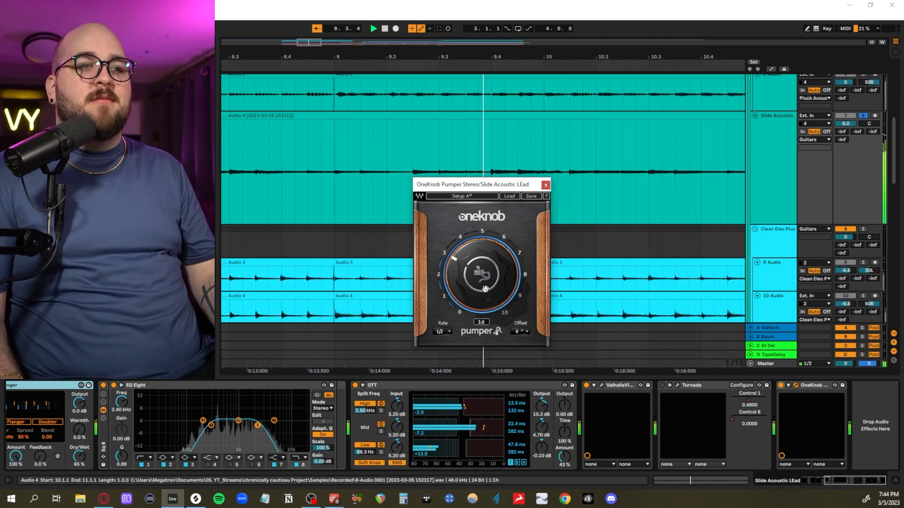
key(space)
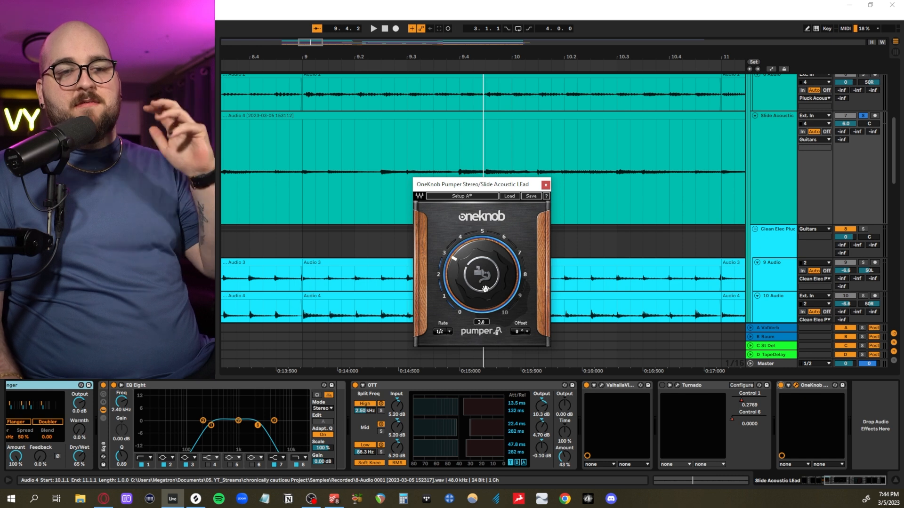
key(Escape)
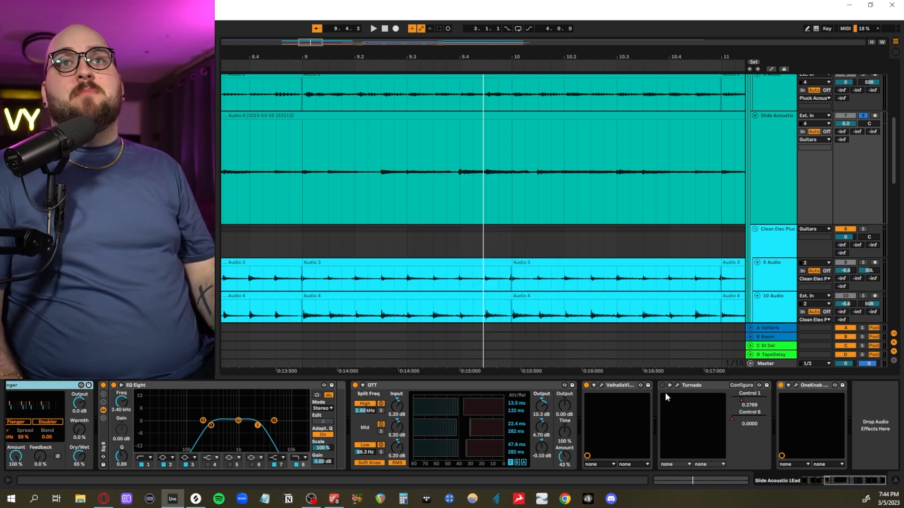
- Open Turnado on Slide Acoustic, play the whole slide part from bar 7 to hear its effect, and close the plug-in
click(678, 386)
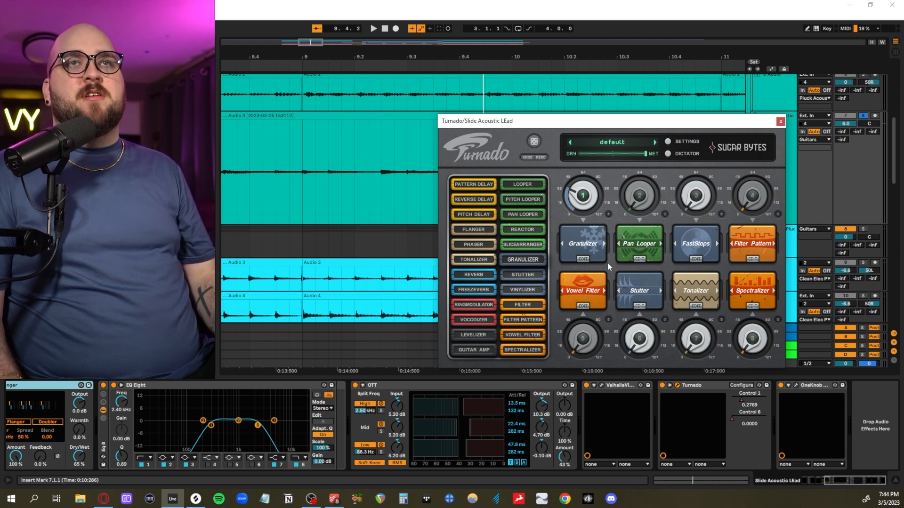
drag(555, 120, 547, 103)
scroll(344, 197, down, 3)
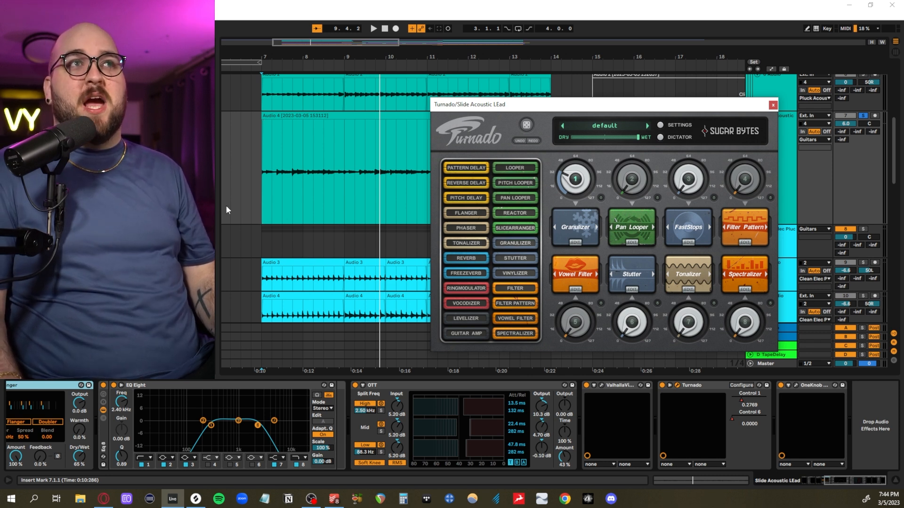
click(259, 182)
key(space)
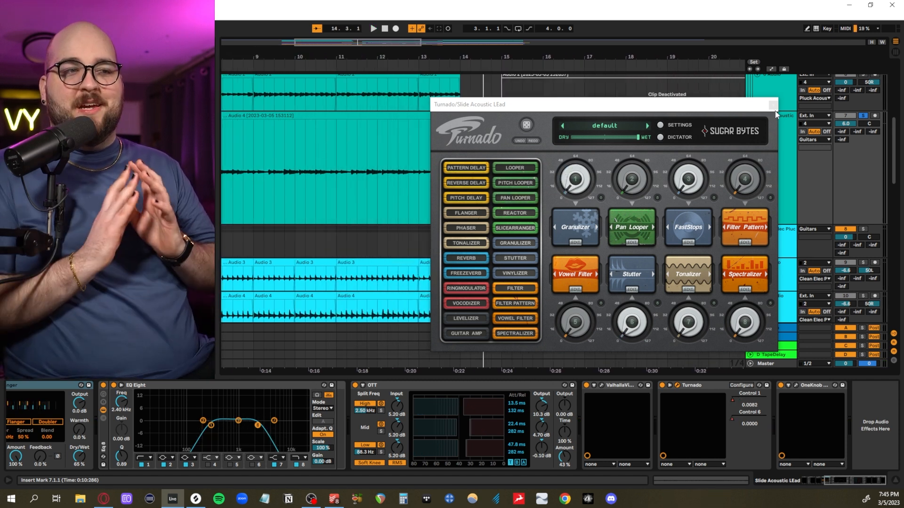
click(773, 105)
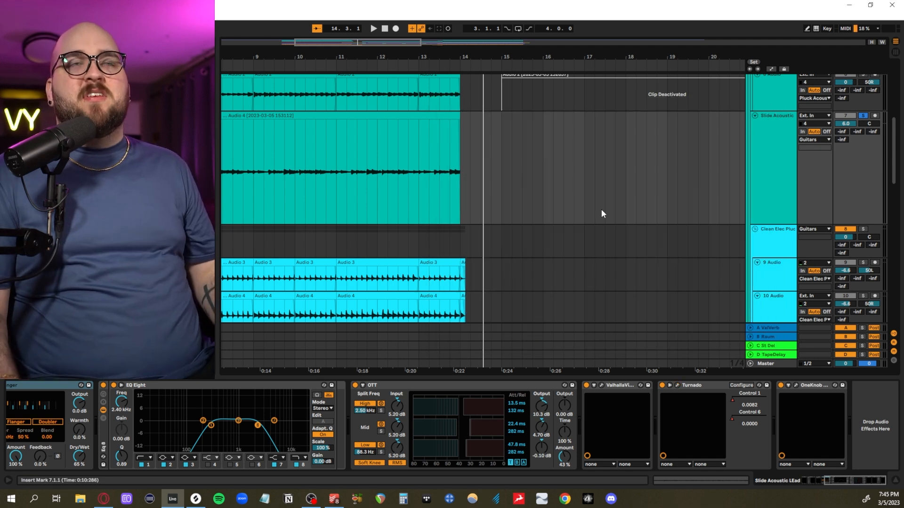
scroll(397, 224, left, 5)
scroll(363, 204, down, 3)
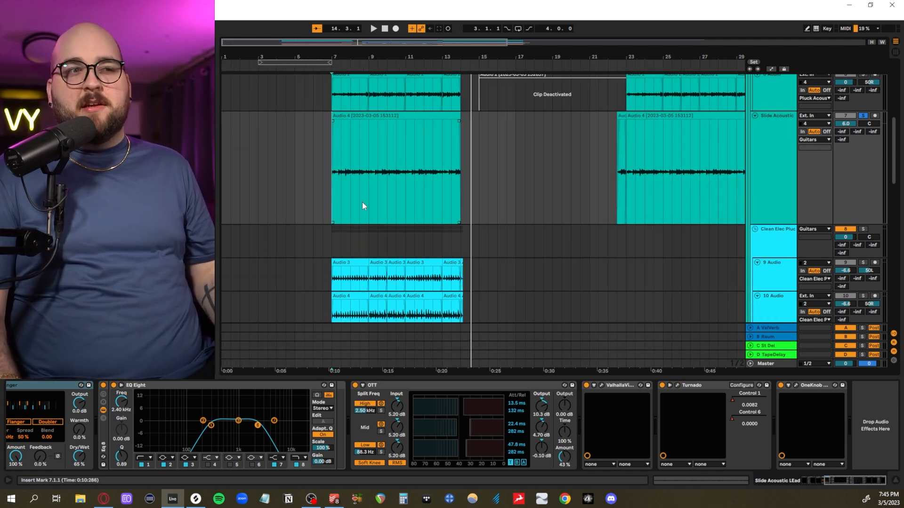
scroll(364, 187, up, 2)
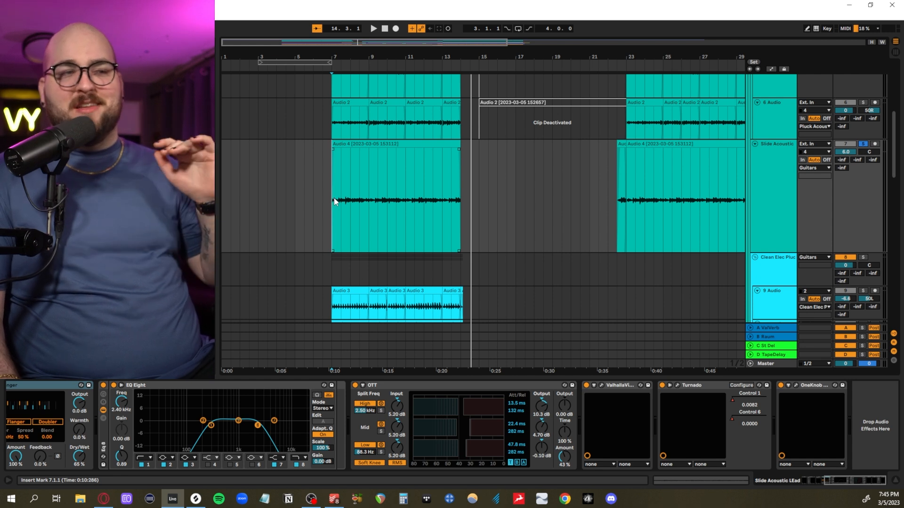
- Highlight the Slide Acoustic clip across bars 7 to 14, and the two Pluck Acoustic tracks' clips over the same section
drag(334, 206, 456, 204)
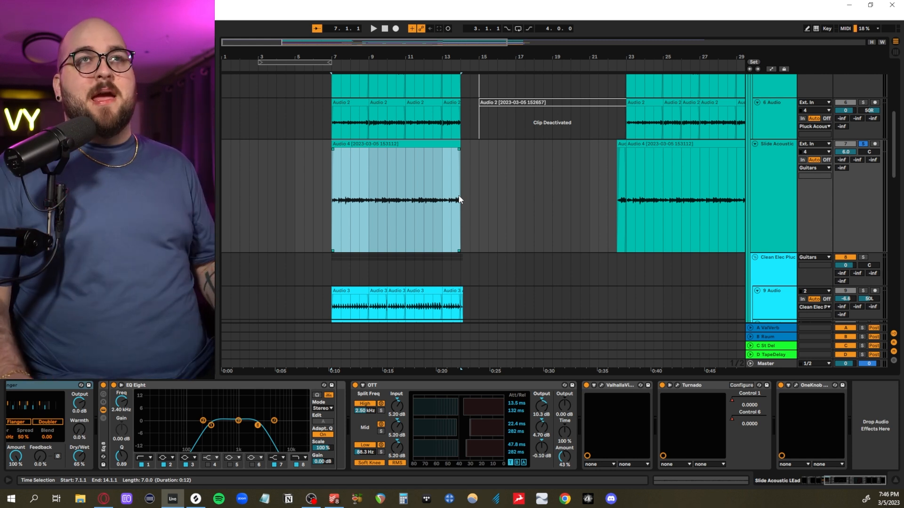
click(569, 202)
scroll(328, 188, up, 3)
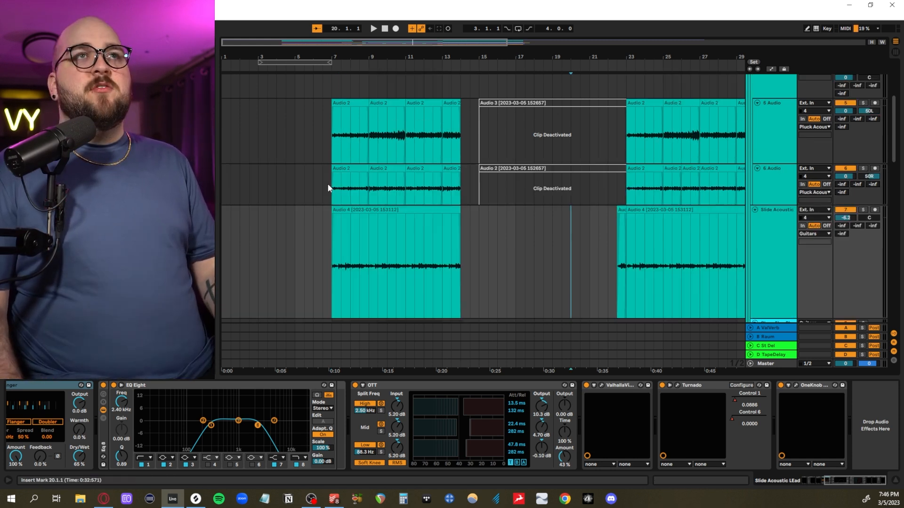
drag(369, 155, 459, 179)
- Solo the Clean Elec Pluck group and audition its two guitar tracks from bar 7
scroll(459, 179, down, 5)
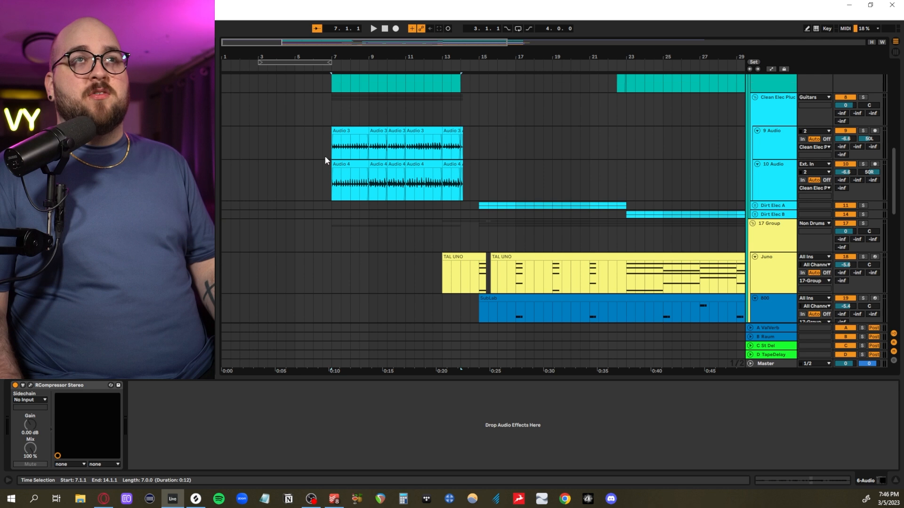
click(335, 152)
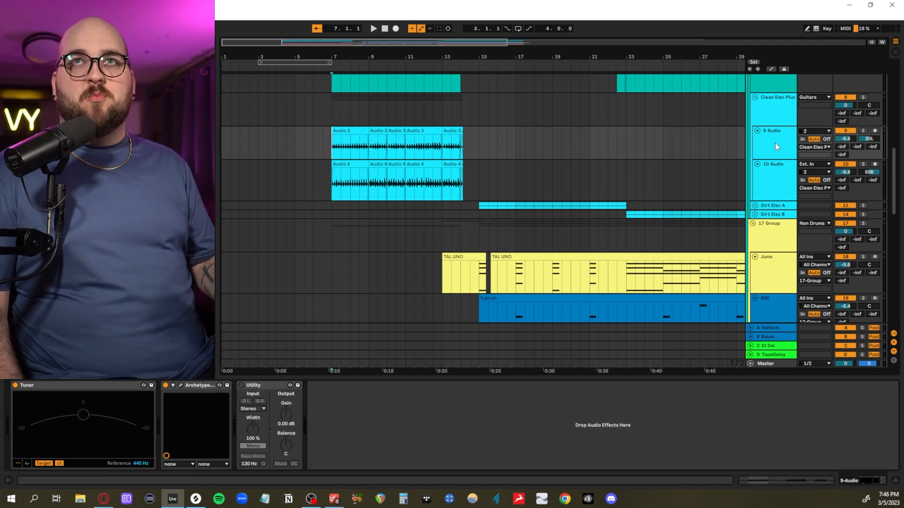
click(862, 98)
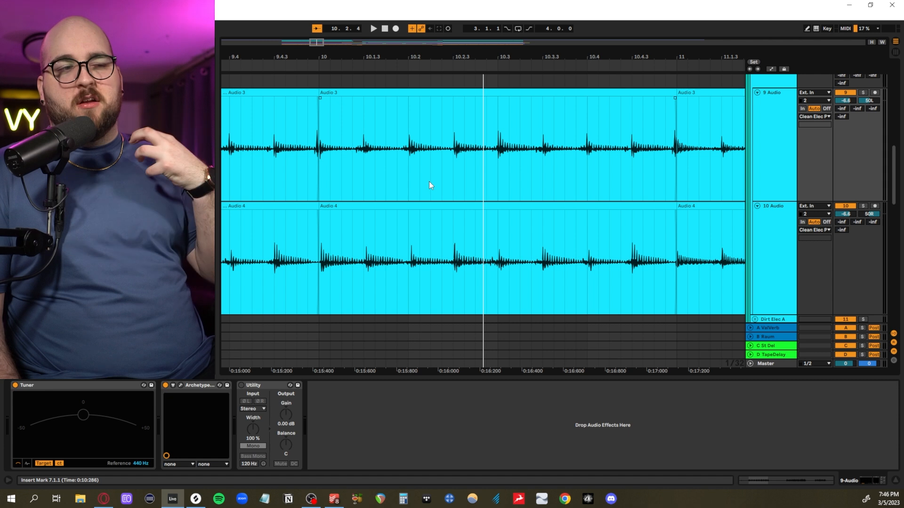
ctrl+scroll(428, 182, down, 6)
scroll(368, 183, up, 2)
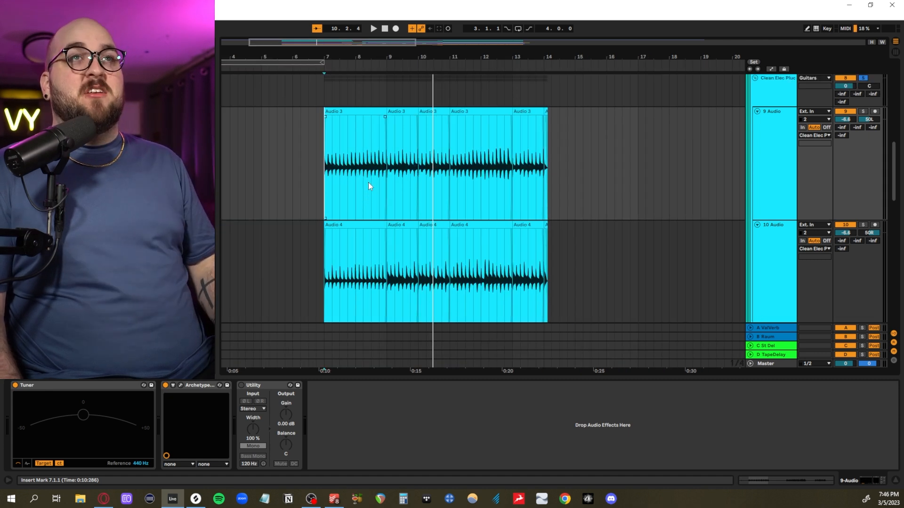
- Highlight the Pluck Acoustic clips in bars 7 to 14 and the matching Clean Elec Pluck clips for comparison
ctrl+scroll(368, 183, down, 2)
alt+scroll(369, 183, down, 3)
alt+scroll(368, 182, up, 3)
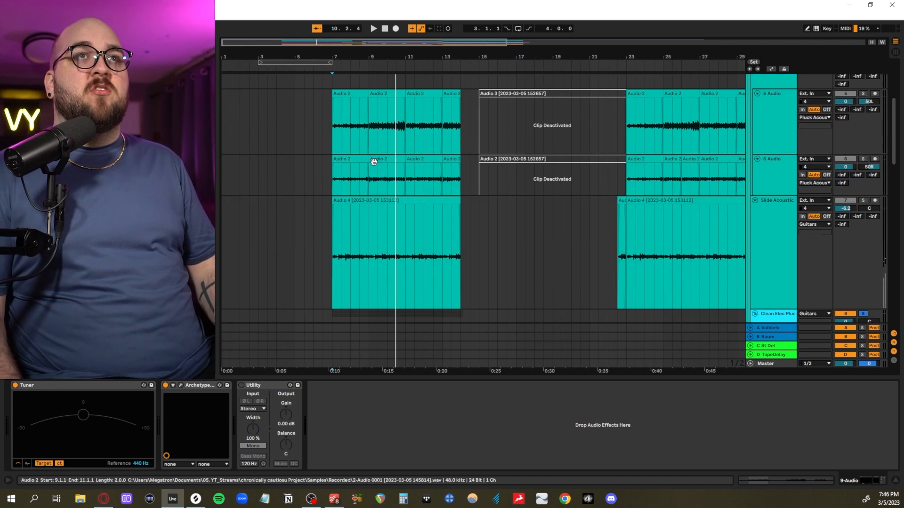
drag(334, 137, 463, 171)
scroll(452, 167, down, 5)
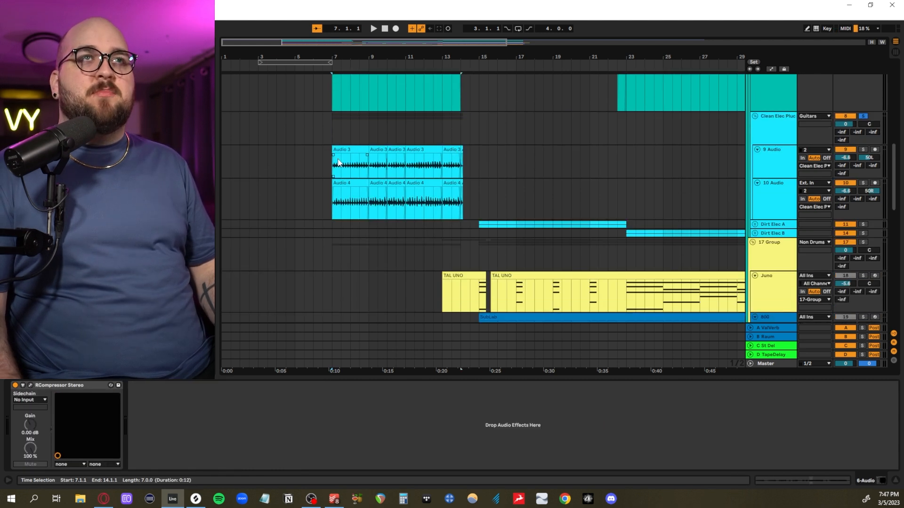
drag(332, 165, 462, 189)
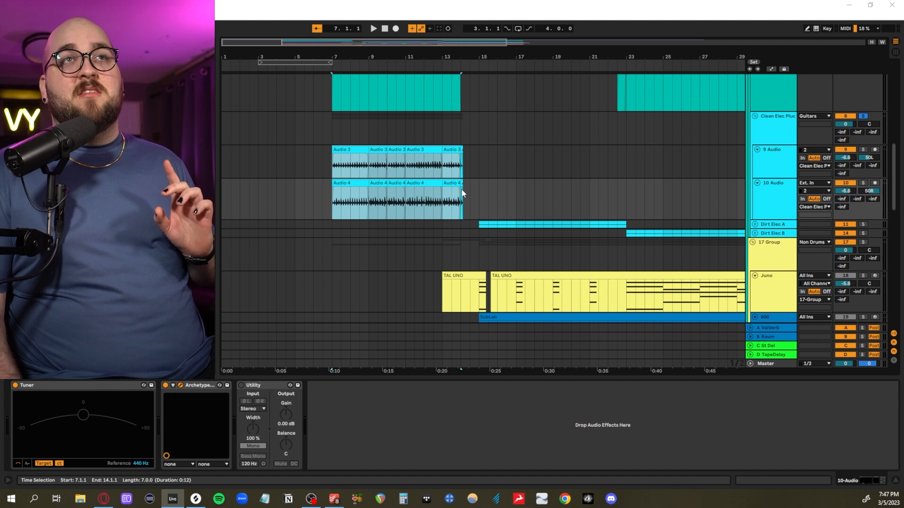
click(329, 166)
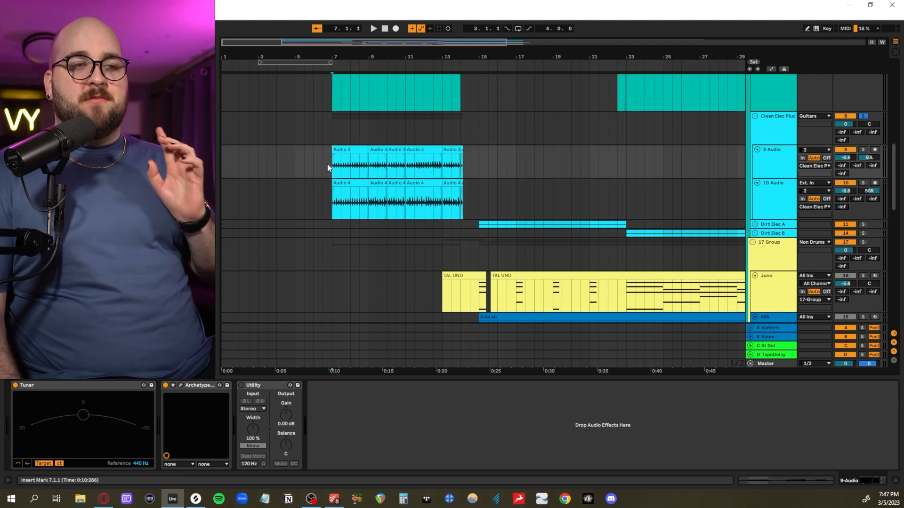
- Unfold the Dirt Elec A and Dirt Elec B groups and highlight the Dirt Elec B clips from bar 23 to 31
scroll(329, 168, right, 5)
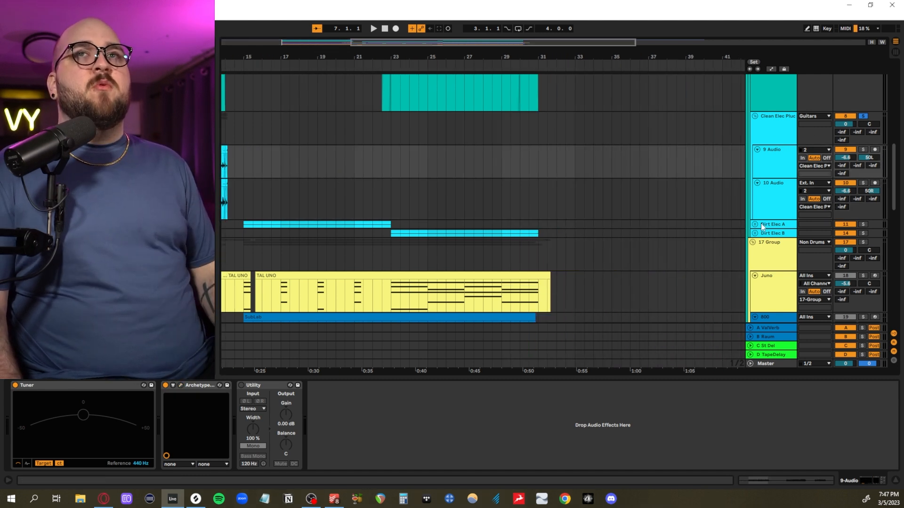
click(754, 225)
scroll(756, 273, down, 4)
click(754, 211)
scroll(608, 224, left, 4)
scroll(609, 227, right, 5)
scroll(609, 227, down, 2)
drag(402, 224, 547, 260)
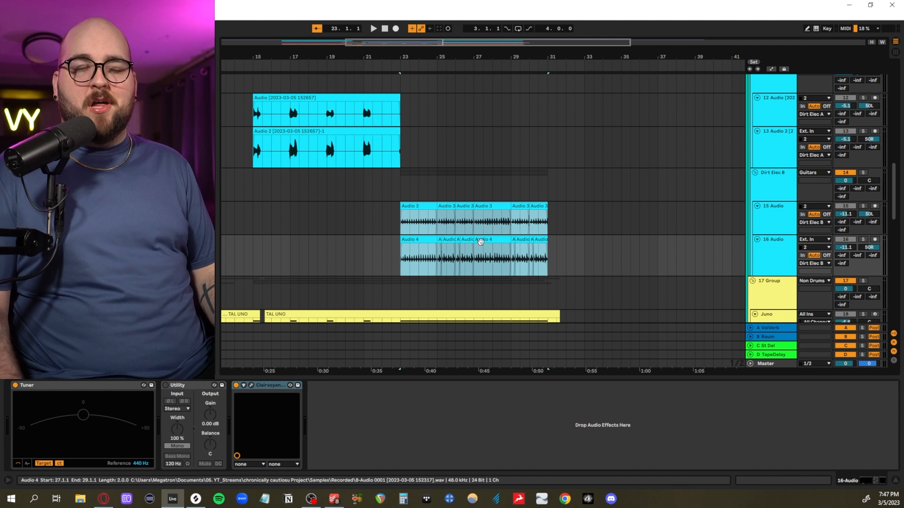
- Highlight the Pluck Acoustic clips from bar 23 and show the automation for the group's Utility gain
scroll(476, 236, up, 8)
drag(412, 223, 521, 252)
click(542, 256)
click(758, 167)
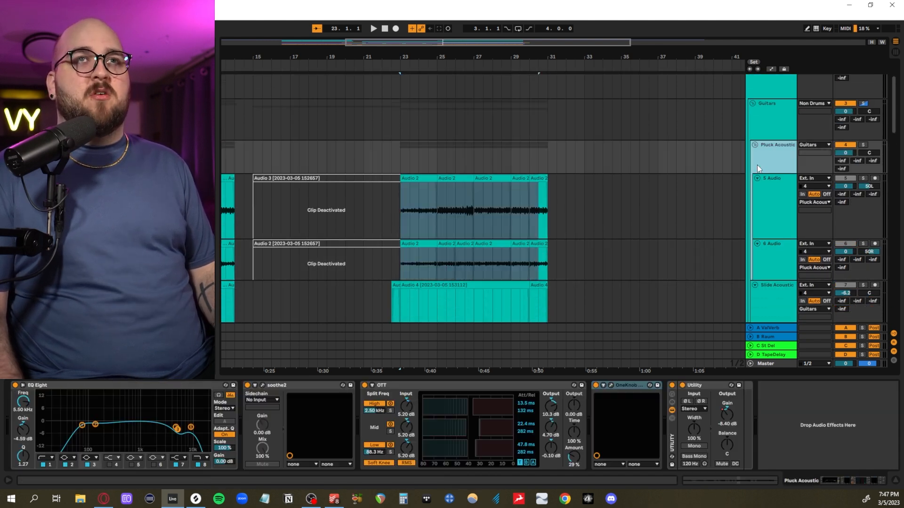
key(a)
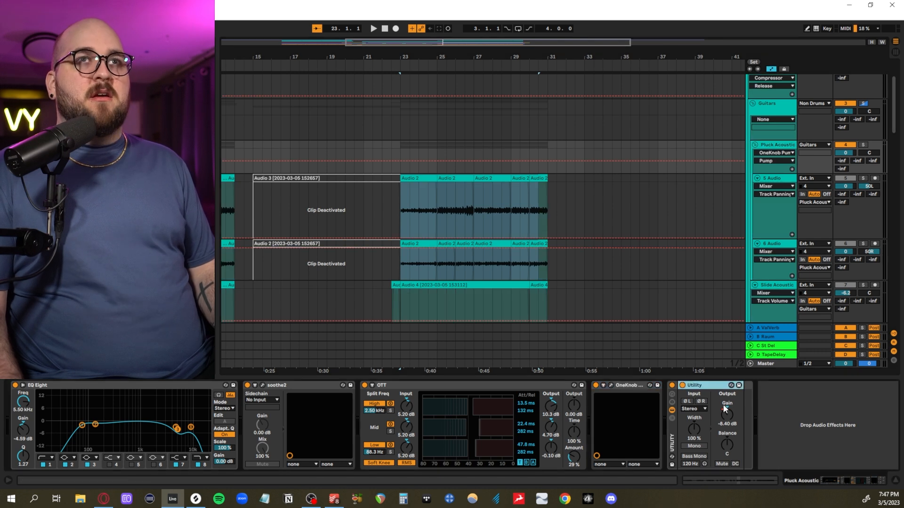
click(726, 409)
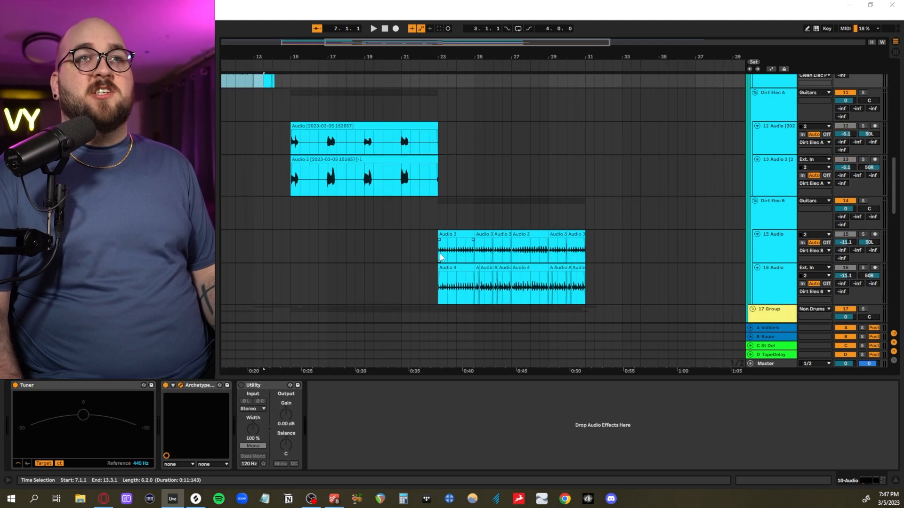
- Highlight the Dirt Elec B clips from bar 23, view the Gojira amp on 9 Audio, and close the plug-in
drag(439, 245, 574, 286)
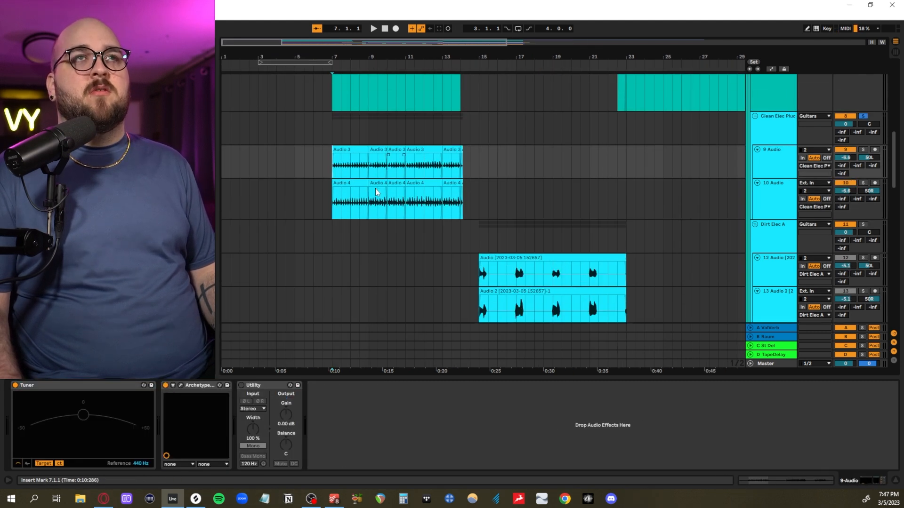
scroll(416, 192, up, 3)
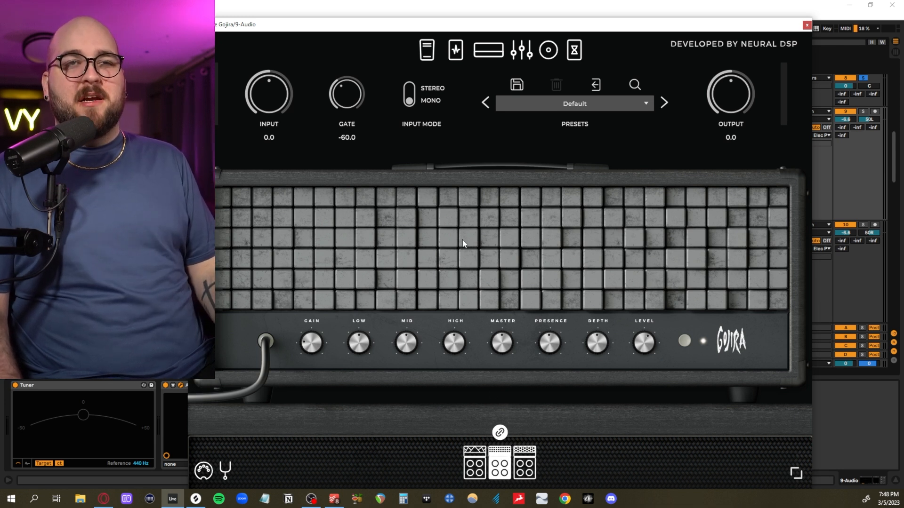
click(807, 25)
- Solo the Dirt Elec B group and audition its two guitar tracks from bar 23
click(603, 159)
scroll(600, 161, down, 1)
scroll(599, 163, right, 5)
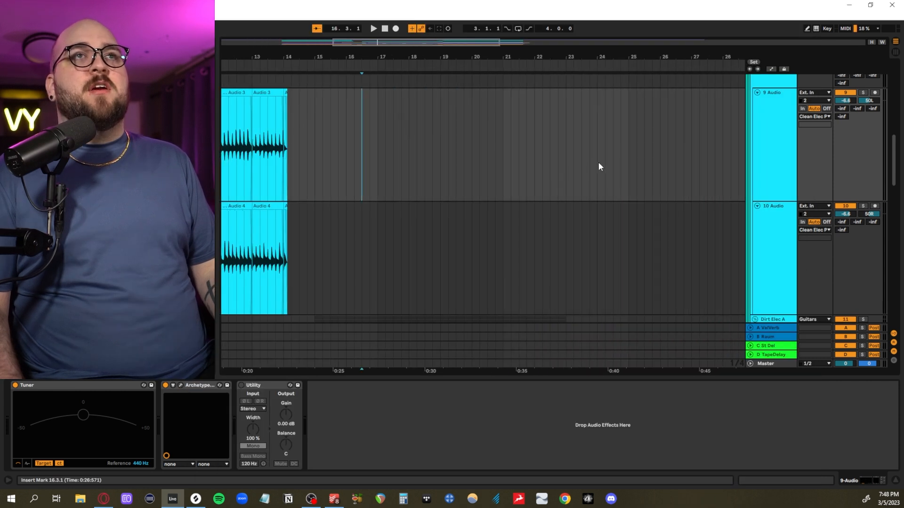
scroll(599, 163, down, 8)
scroll(599, 165, down, 5)
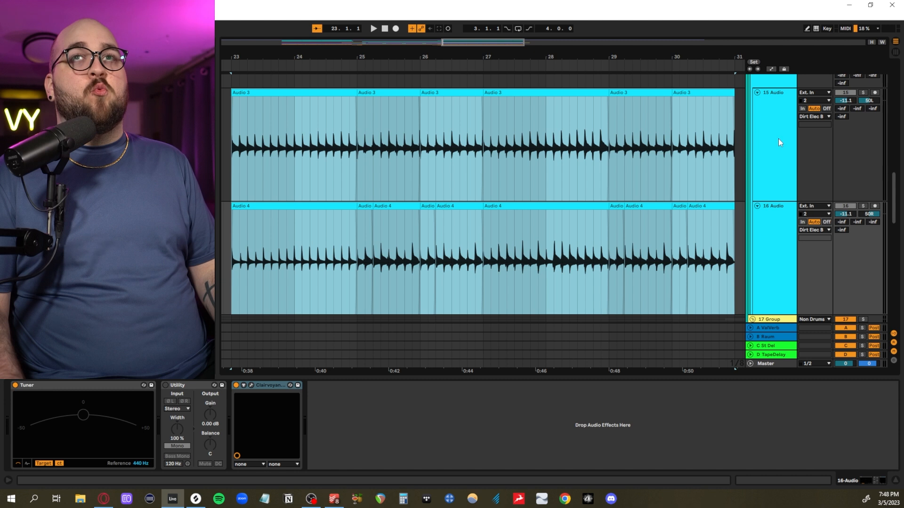
click(764, 139)
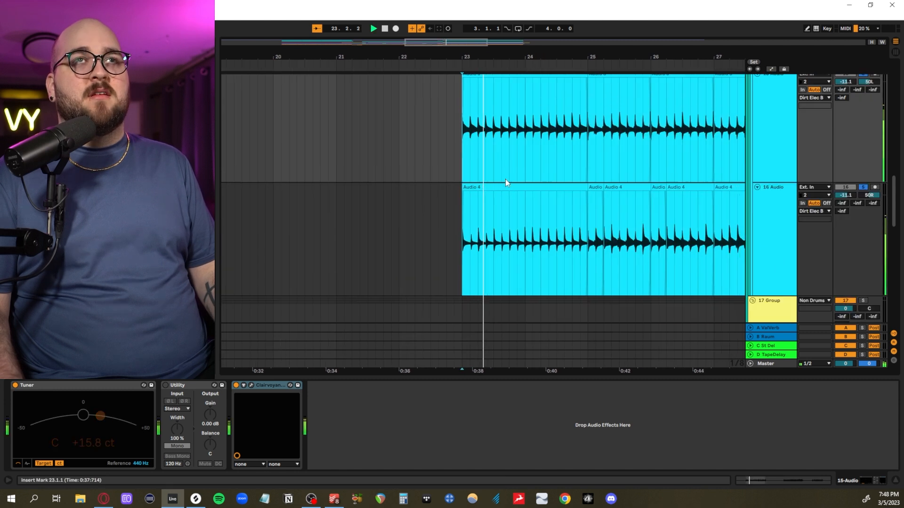
scroll(505, 179, up, 1)
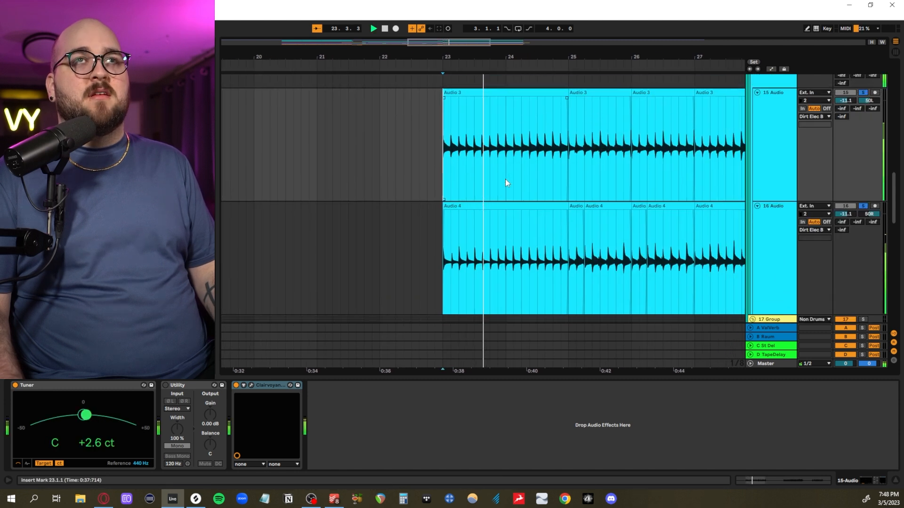
scroll(504, 179, up, 2)
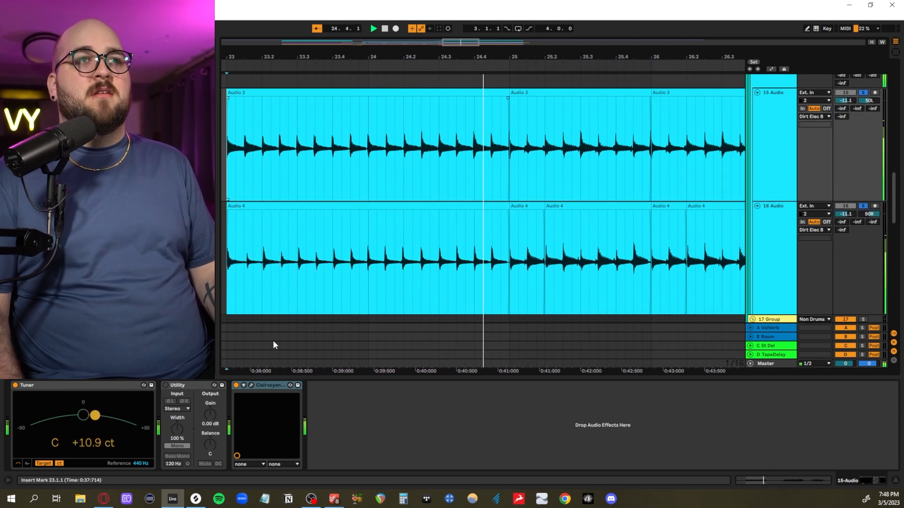
- Open the Clairvoyant amp suite on 15 Audio, bring up its effects pedals, and close the plug-in
click(251, 385)
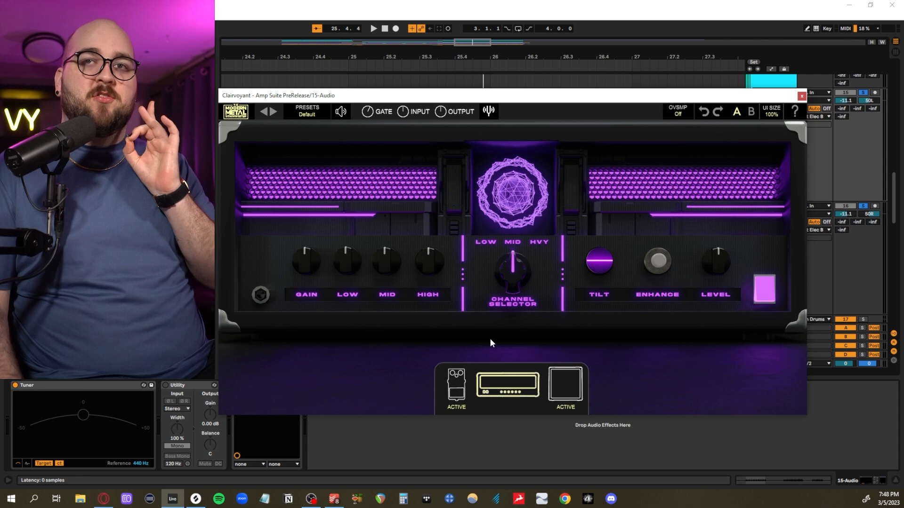
click(456, 391)
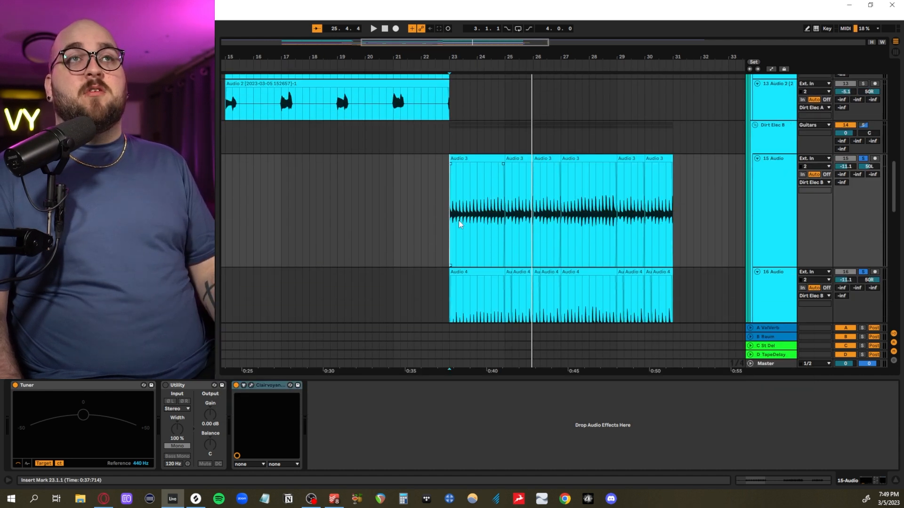
scroll(460, 224, down, 3)
- Highlight the Dirt Elec B clips from bar 23, and the two Dirt Elec A clips across bars 15 to 23
drag(446, 204, 676, 271)
scroll(560, 265, left, 5)
scroll(561, 265, right, 3)
scroll(560, 265, down, 5)
drag(387, 175, 527, 220)
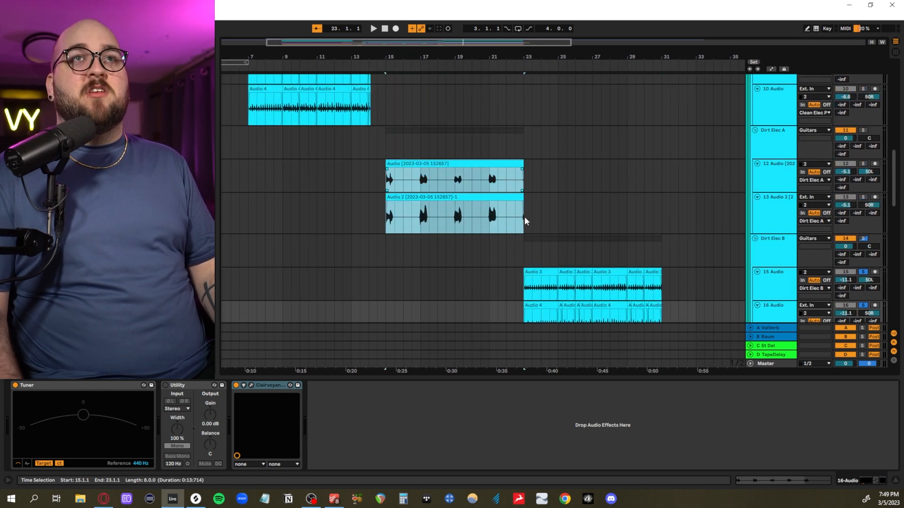
- Zoom in on the two soloed Dirt Elec A clips and audition the stabs from bar 15
key(z)
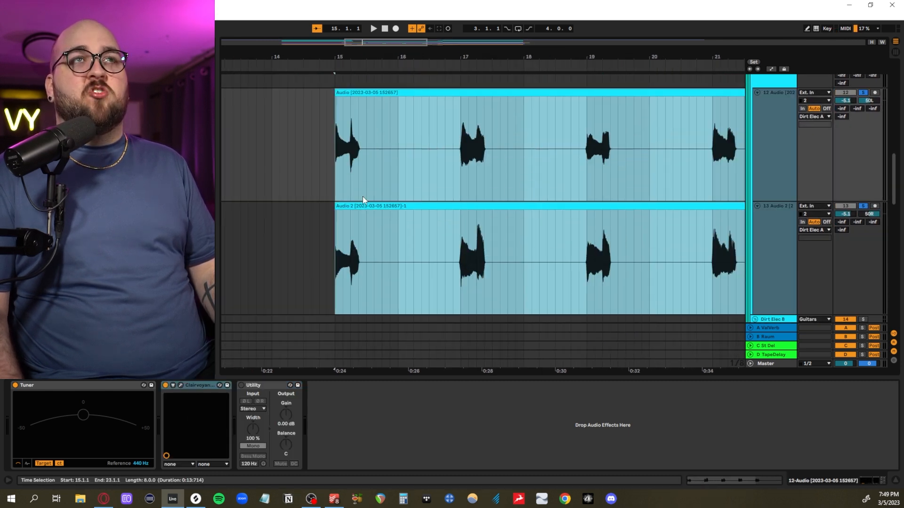
click(338, 167)
key(space)
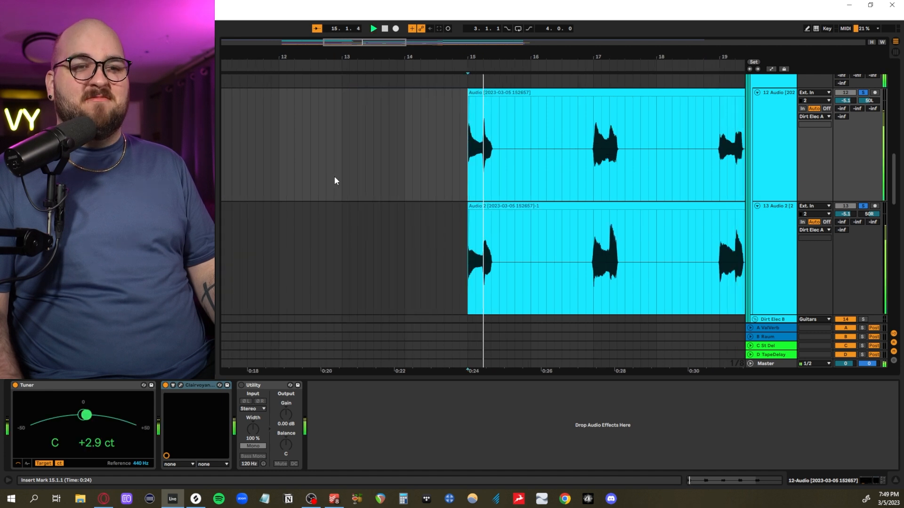
scroll(372, 184, up, 4)
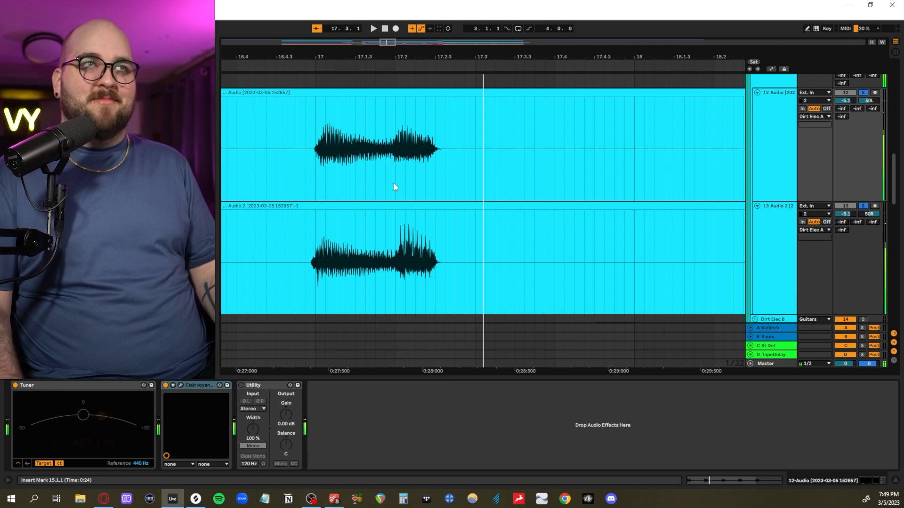
- Look over the arrangement's bass, Juno, drum and percussion tracks
drag(522, 169, 534, 86)
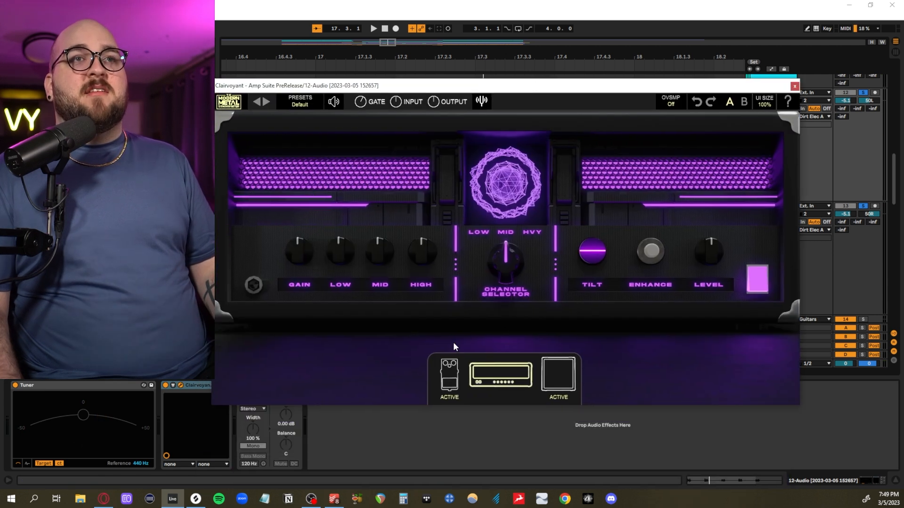
click(450, 375)
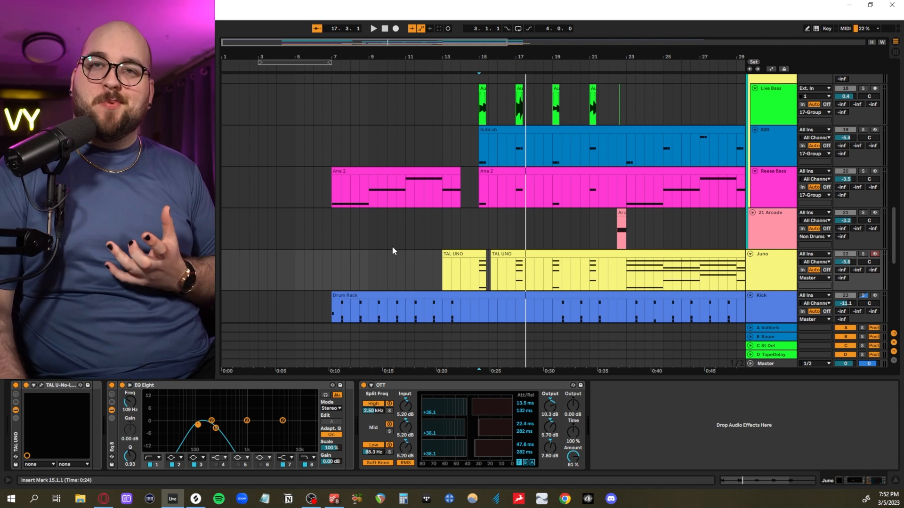
scroll(393, 251, up, 3)
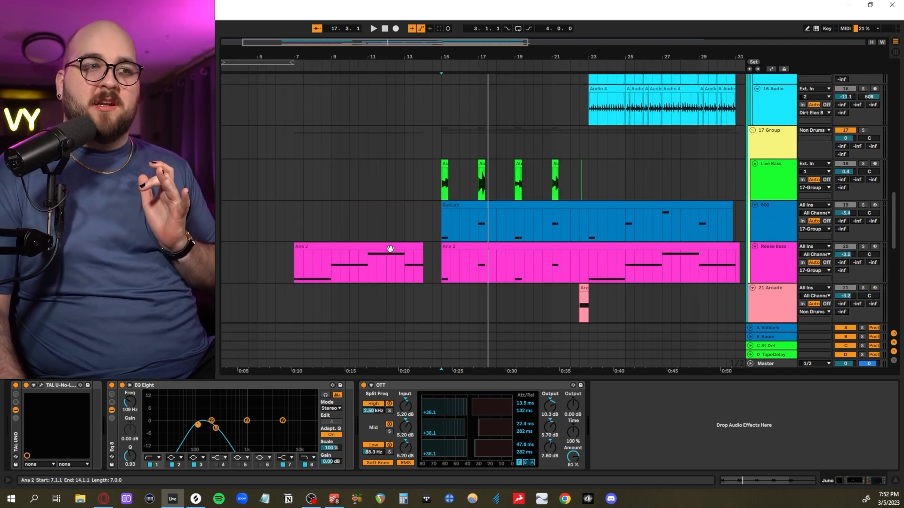
scroll(391, 249, right, 1)
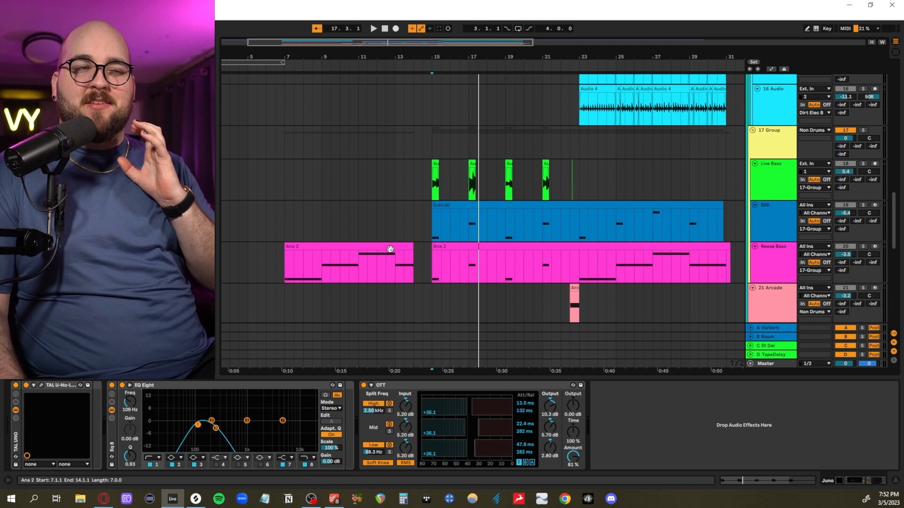
scroll(390, 249, down, 10)
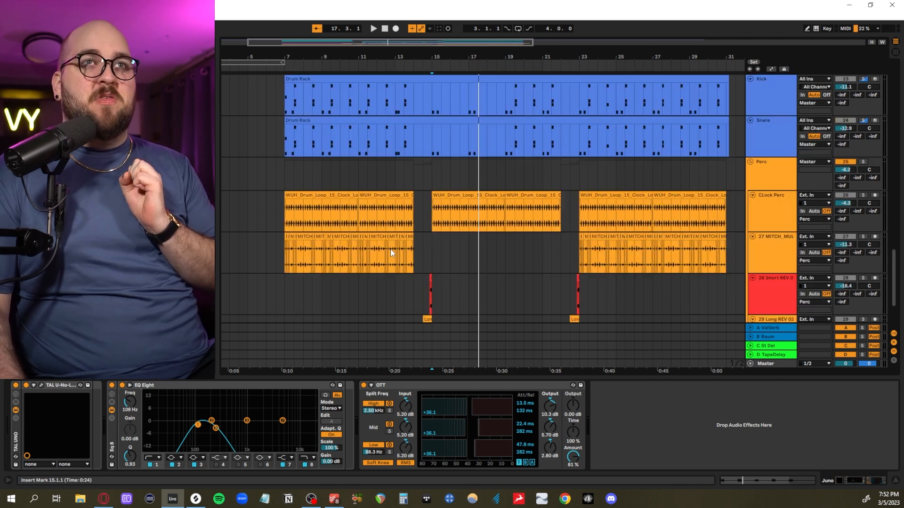
scroll(390, 250, up, 8)
scroll(391, 249, up, 2)
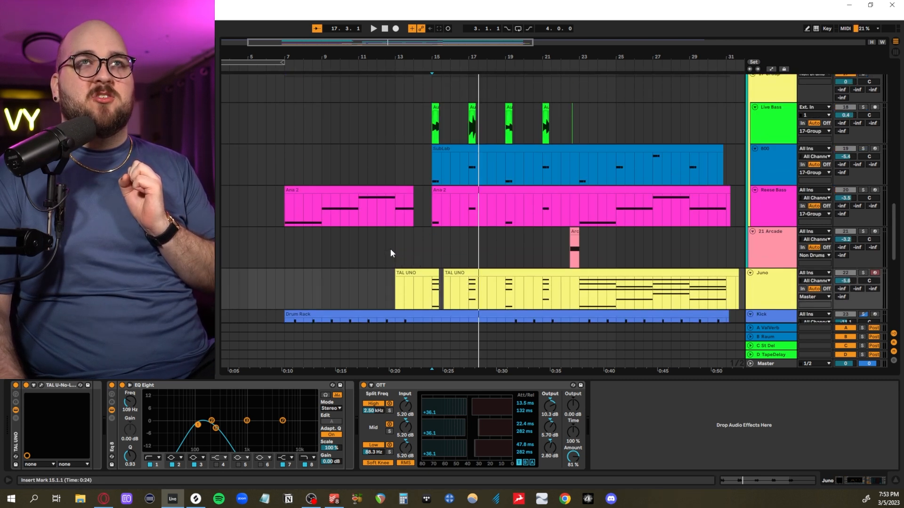
scroll(391, 249, down, 2)
scroll(339, 205, up, 2)
scroll(339, 205, up, 3)
- Solo the 17 Group of bass tracks and audition it from bar 15
drag(312, 204, 617, 156)
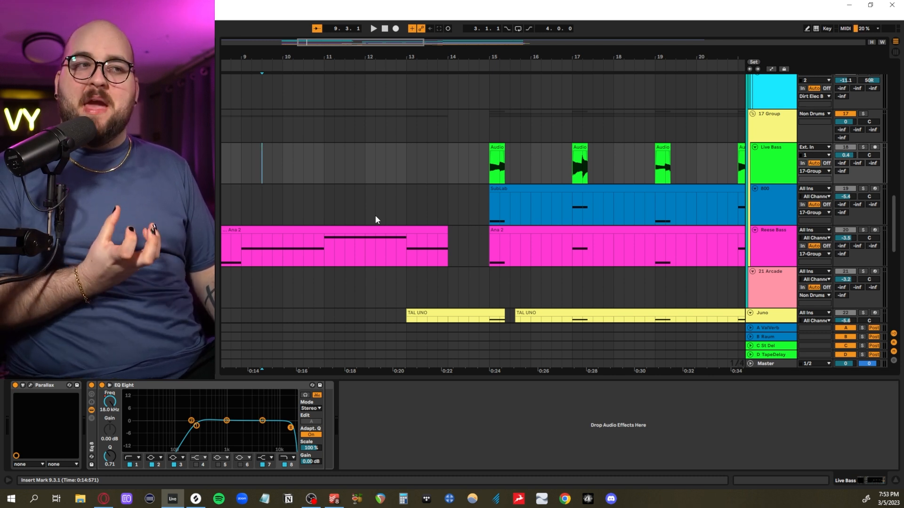
click(863, 114)
scroll(483, 162, up, 3)
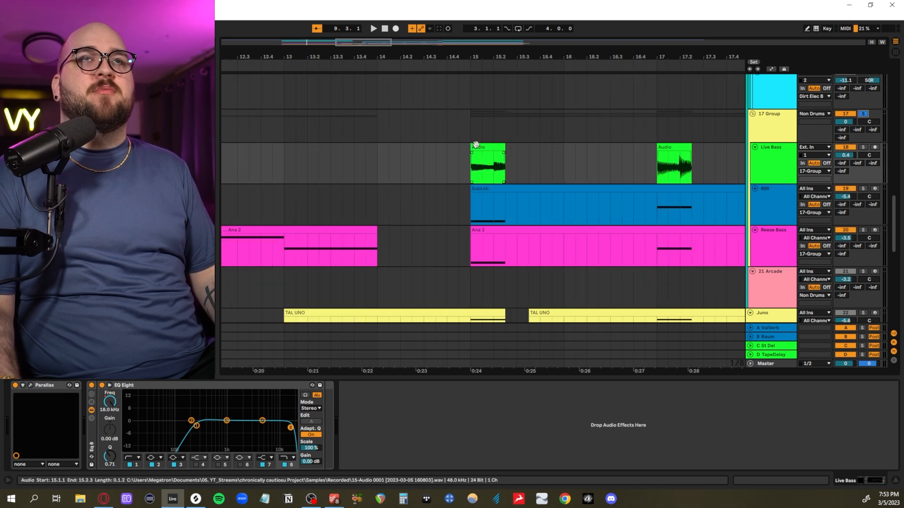
click(470, 128)
key(space)
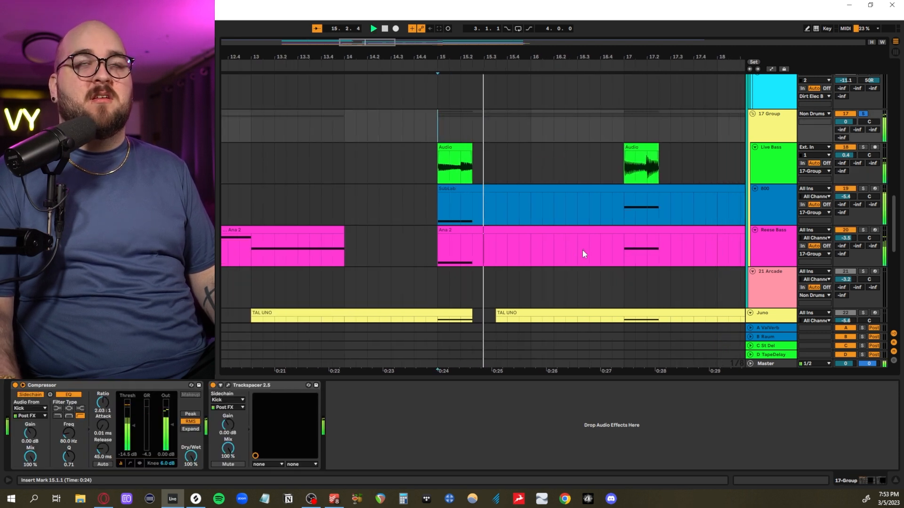
- Select the SubLab clip, solo the 808 track and view its SubLab synth with the 808 Nascar preset while auditioning from bar 15
scroll(388, 242, down, 3)
click(372, 180)
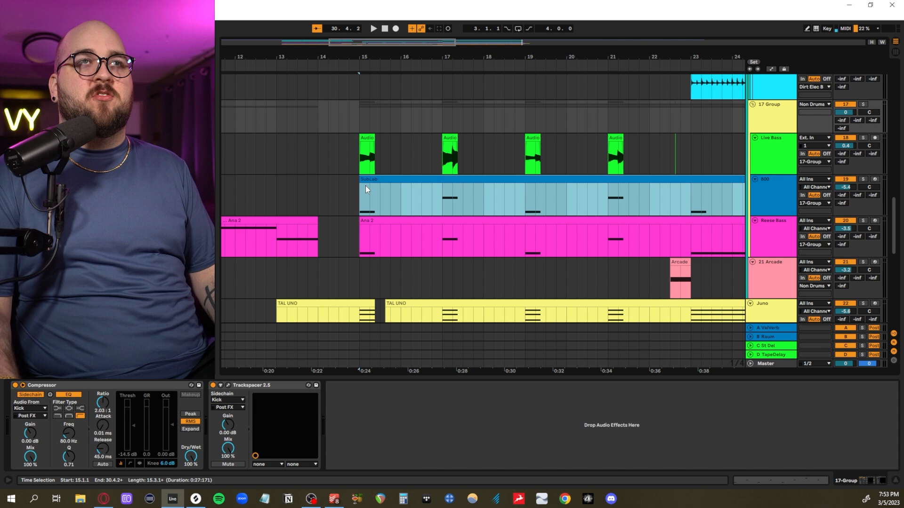
click(361, 193)
click(863, 179)
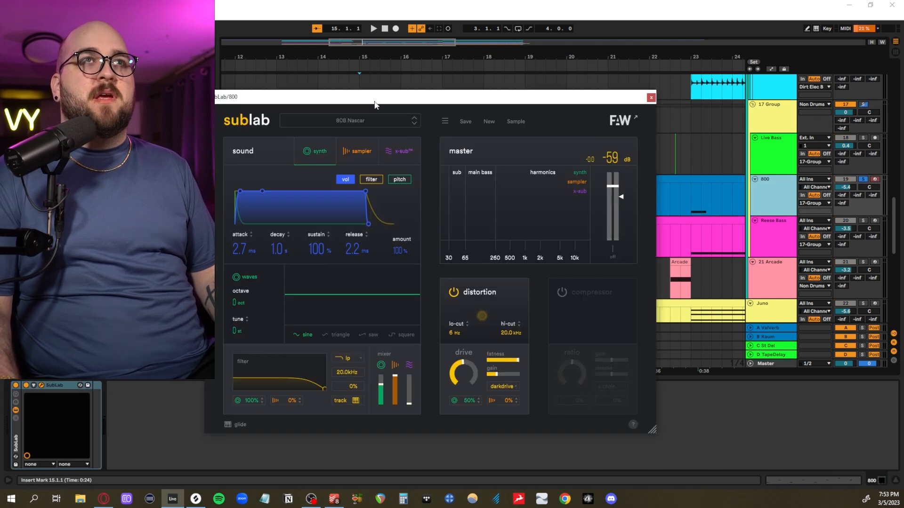
drag(375, 104, 465, 99)
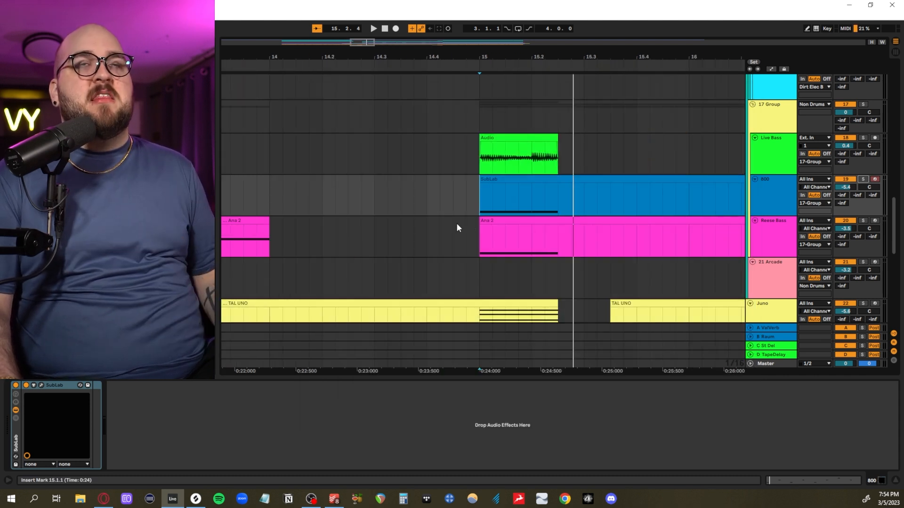
- Highlight the gap after the first 808 and Reese Bass notes, and the SubLab clip from bar 15 to 21
scroll(457, 224, right, 3)
drag(436, 188, 515, 239)
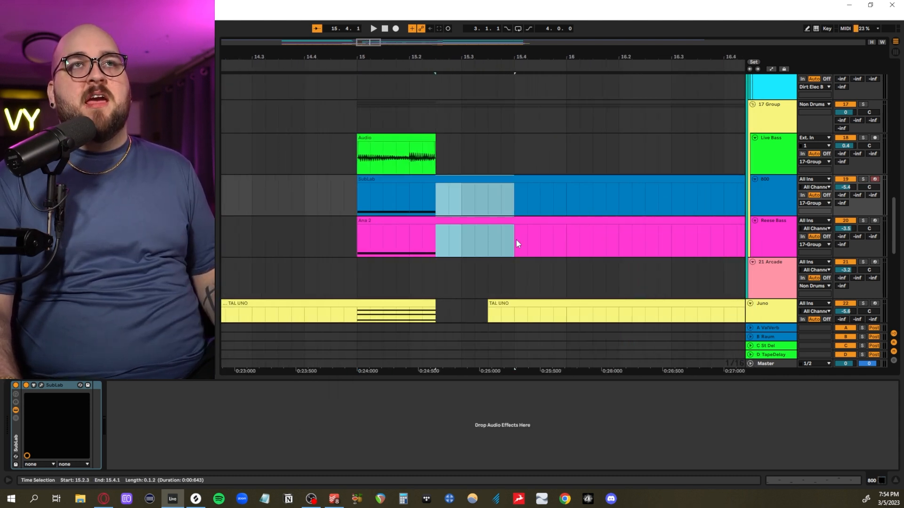
click(356, 206)
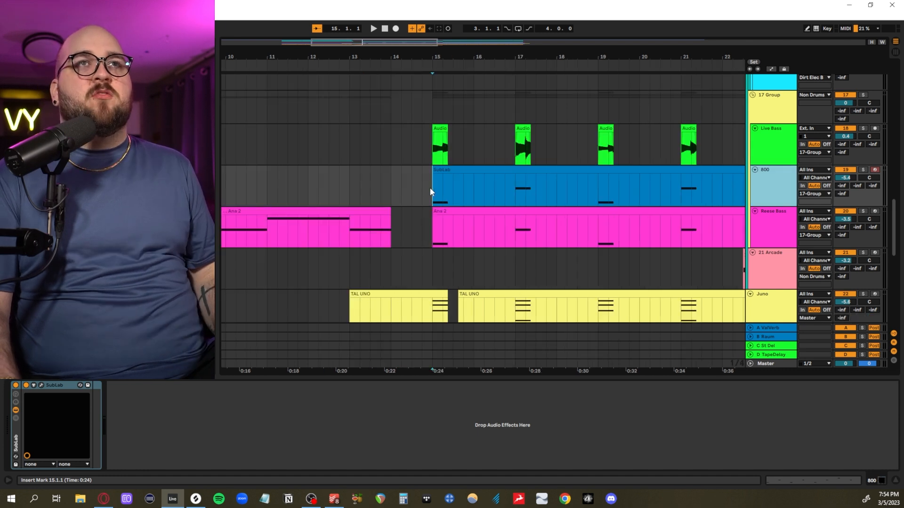
drag(432, 188, 650, 181)
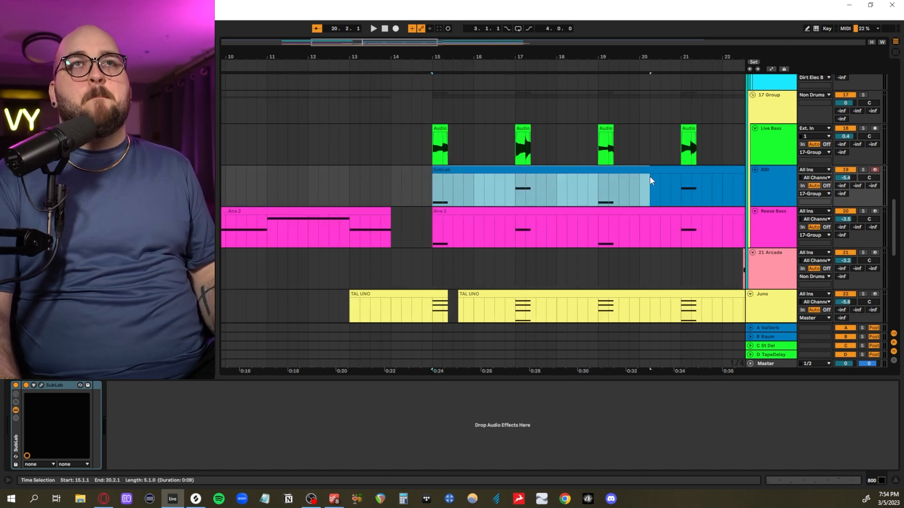
drag(731, 177, 687, 191)
- Solo the Reese Bass track, zoom in on its Ana 2 clip and audition it from bar 15
click(763, 222)
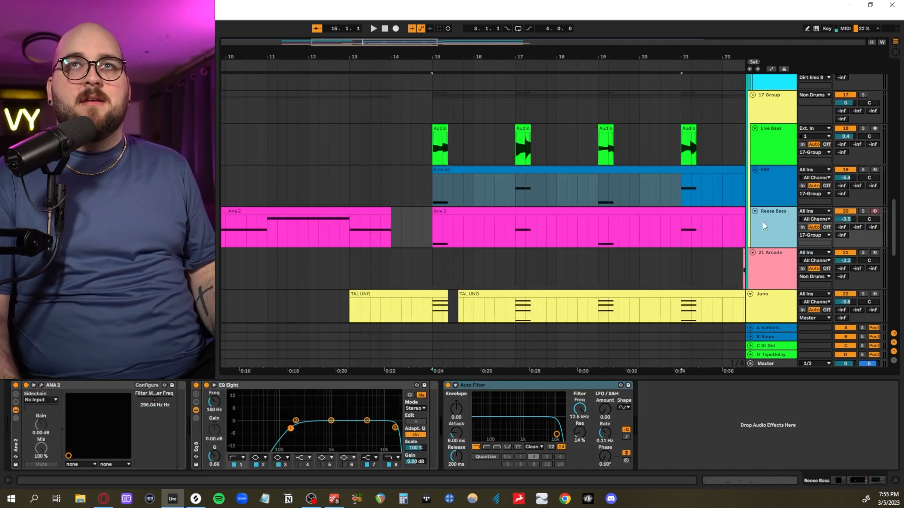
drag(433, 232, 618, 233)
key(z)
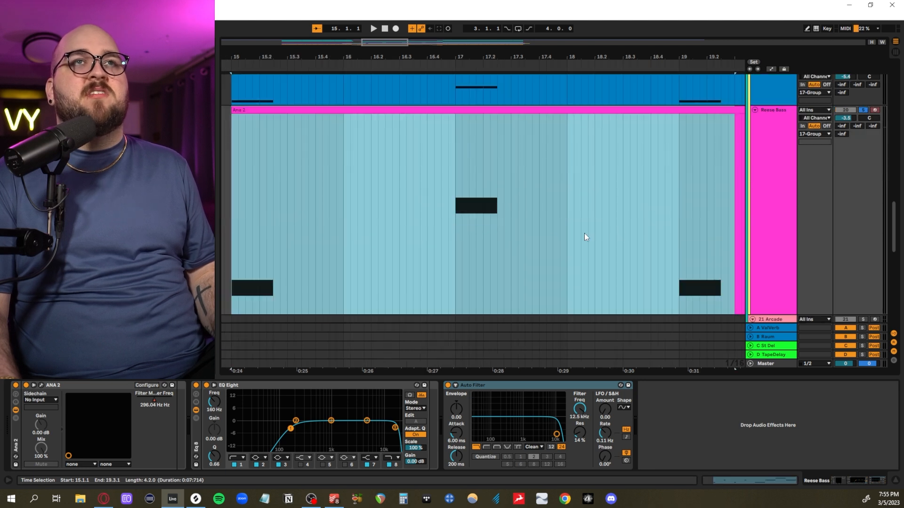
click(228, 244)
key(space)
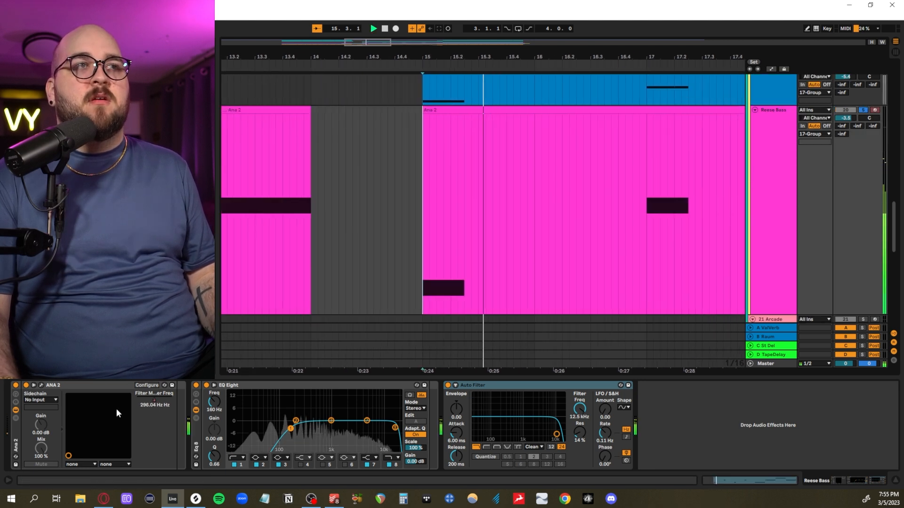
key(space)
- View the Reese Bass's ANA 2 synth, and highlight its filter frequency automation over the note from 15.1.1 to 15.2.3
click(41, 385)
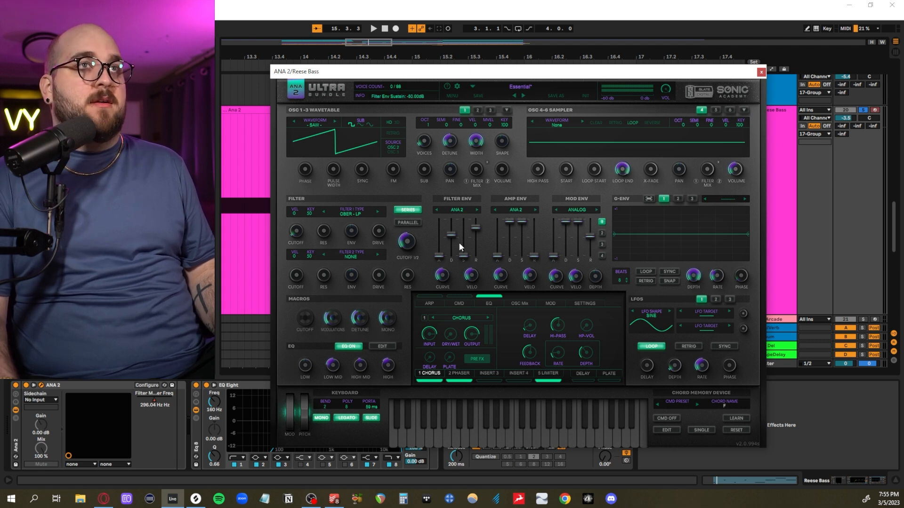
click(761, 72)
scroll(426, 230, up, 3)
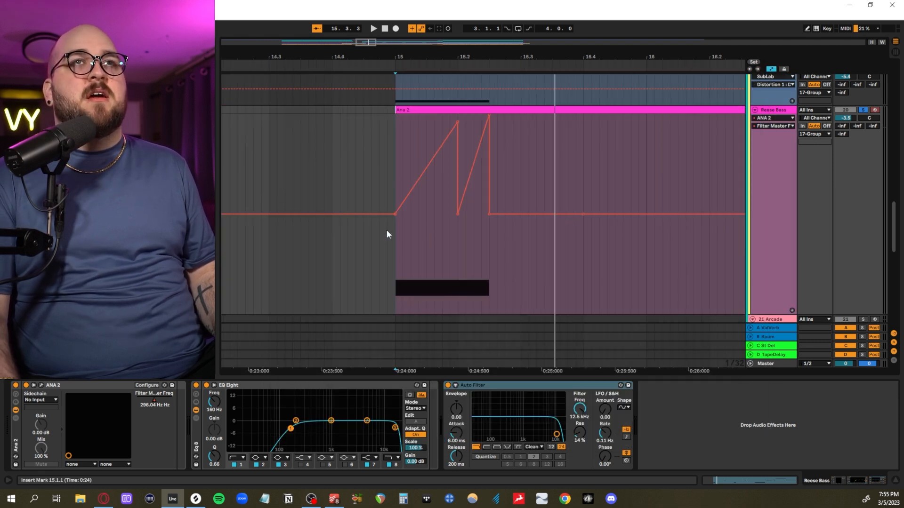
drag(394, 154, 493, 154)
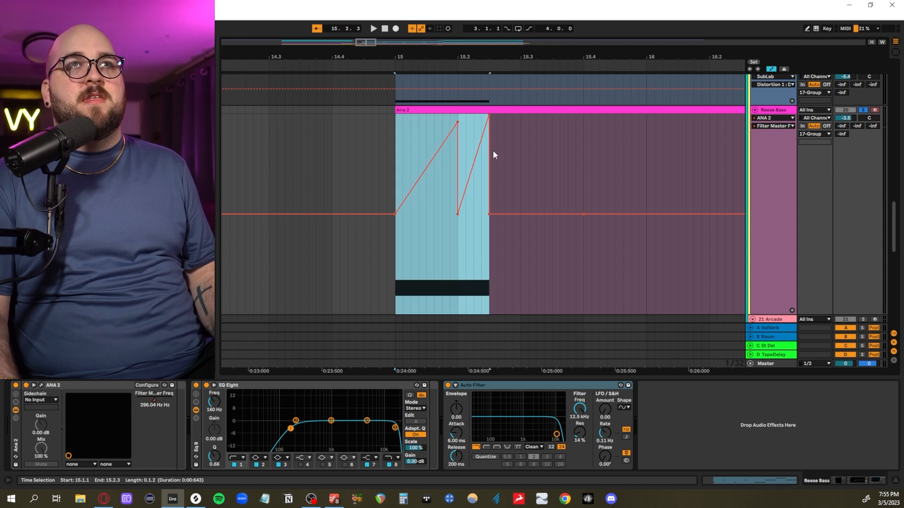
scroll(459, 173, up, 2)
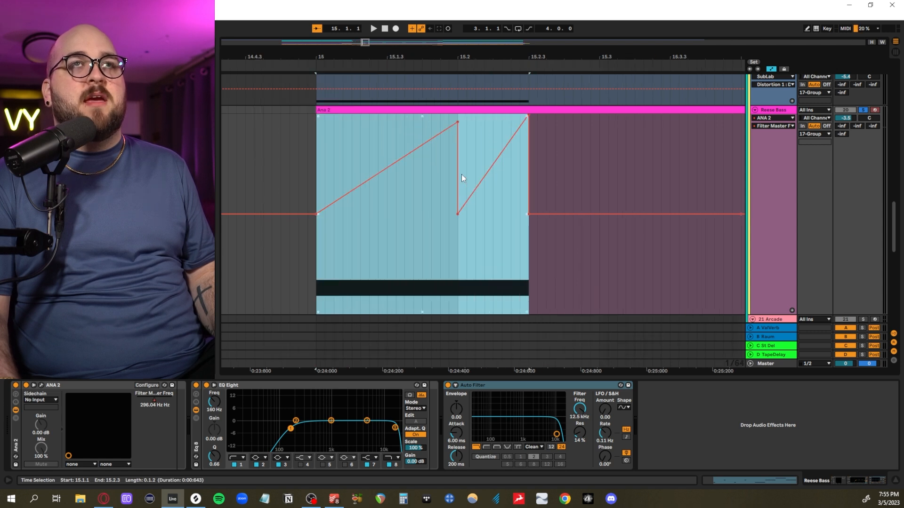
- Audition the Reese Bass filter ramps from bar 15 and look over the repeated ramps along the Ana 2 clip
click(317, 183)
key(space)
scroll(347, 180, down, 2)
scroll(400, 189, down, 5)
key(space)
scroll(400, 189, right, 3)
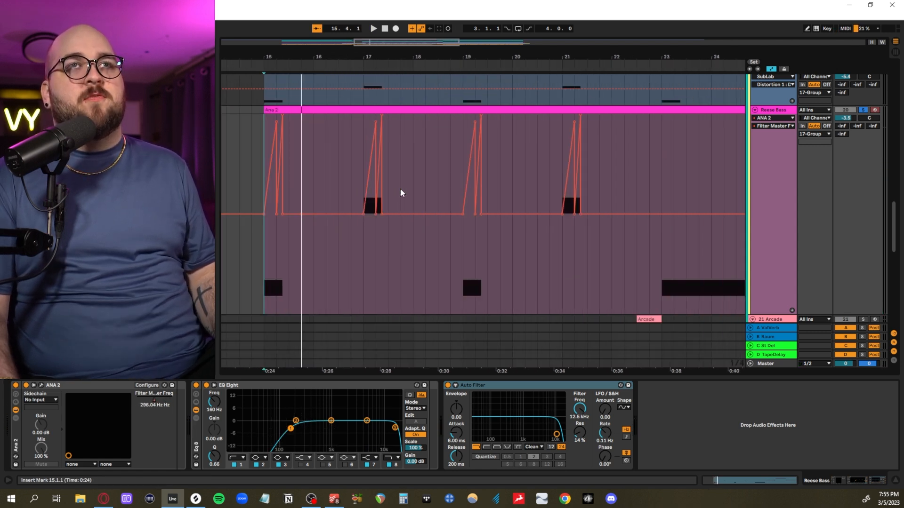
scroll(330, 195, left, 2)
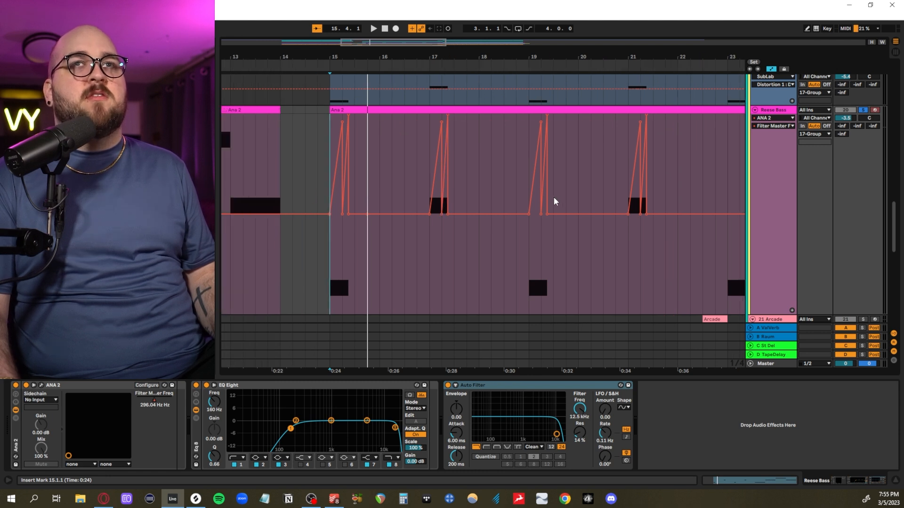
scroll(555, 200, right, 5)
scroll(502, 202, left, 10)
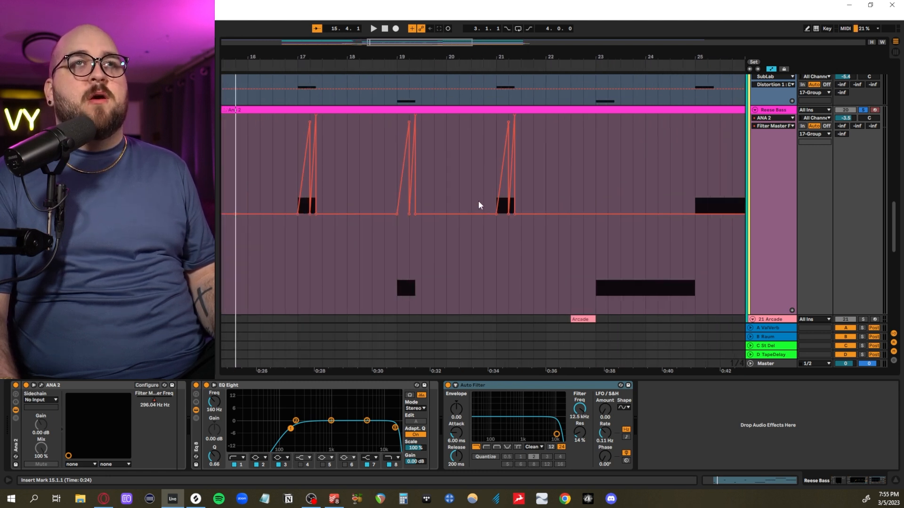
- Hide the automation and audition the Reese Bass's earlier sustained notes from bar 7
click(412, 188)
key(a)
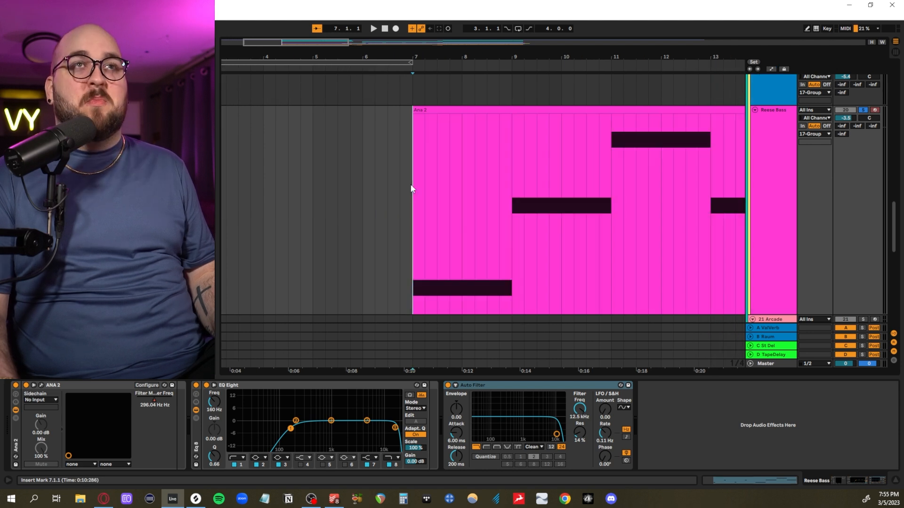
key(minus)
key(space)
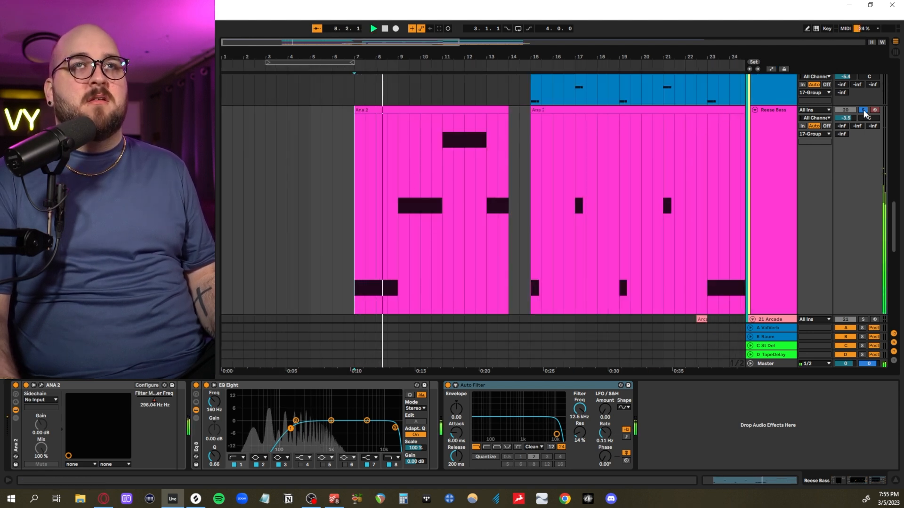
key(space)
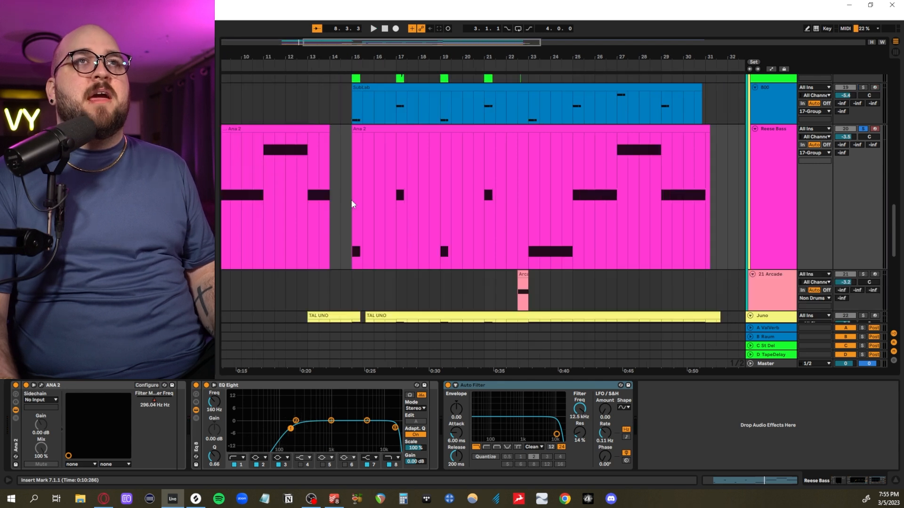
- Highlight the SubLab and Ana 2 clips together from bar 15 and zoom in on both
scroll(351, 200, down, 4)
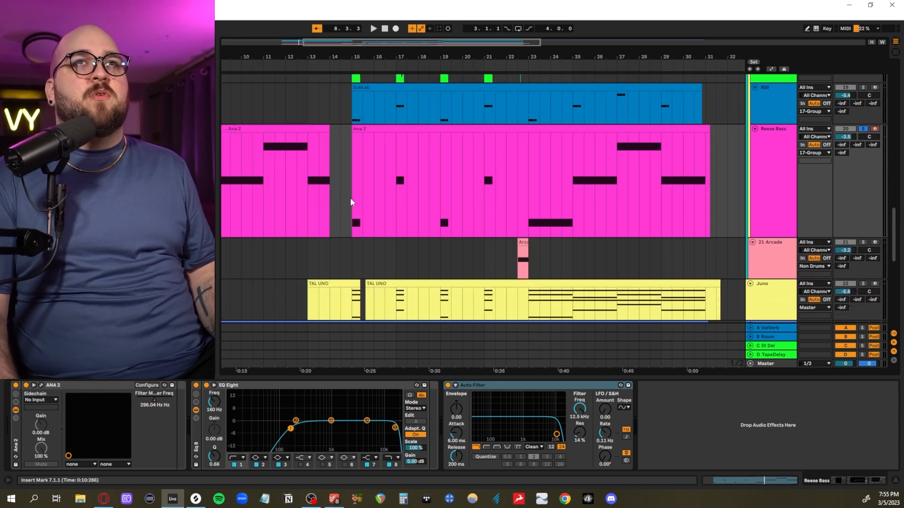
scroll(350, 198, up, 1)
click(349, 141)
drag(350, 144, 544, 198)
key(z)
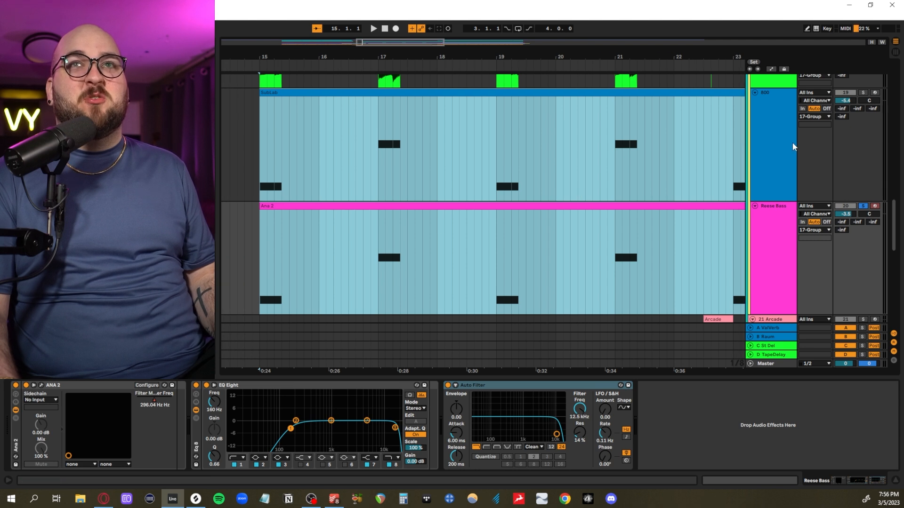
- Solo the 808 track together with the Reese Bass and audition their notes at bars 15 and 17
click(792, 146)
click(259, 157)
key(plus)
key(plus)
key(space)
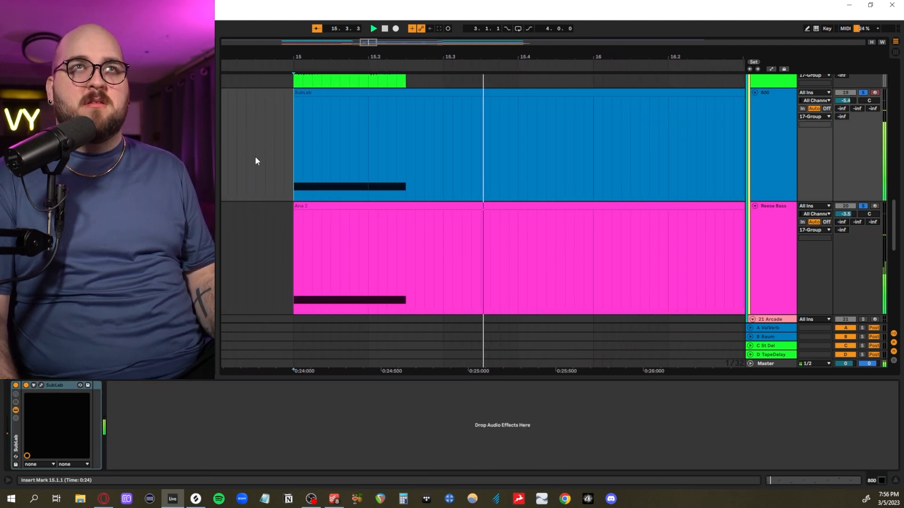
key(minus)
key(minus)
key(space)
click(527, 156)
key(space)
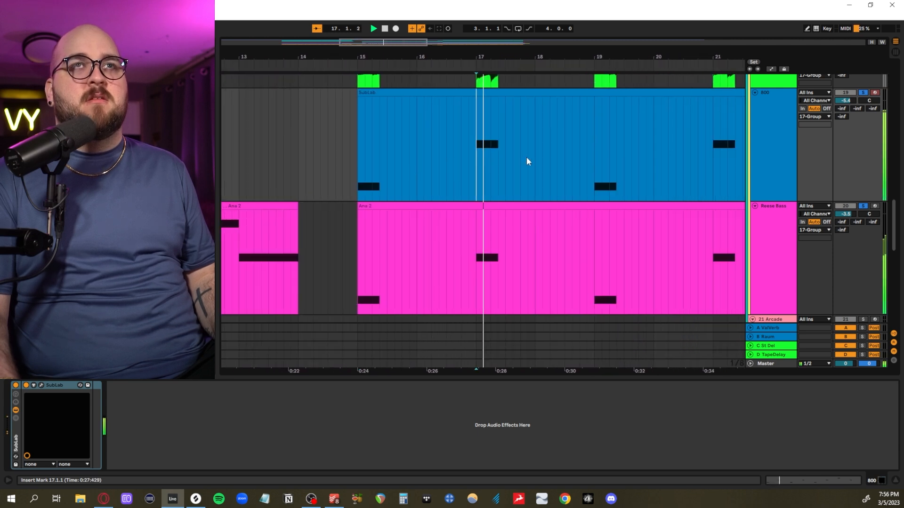
key(space)
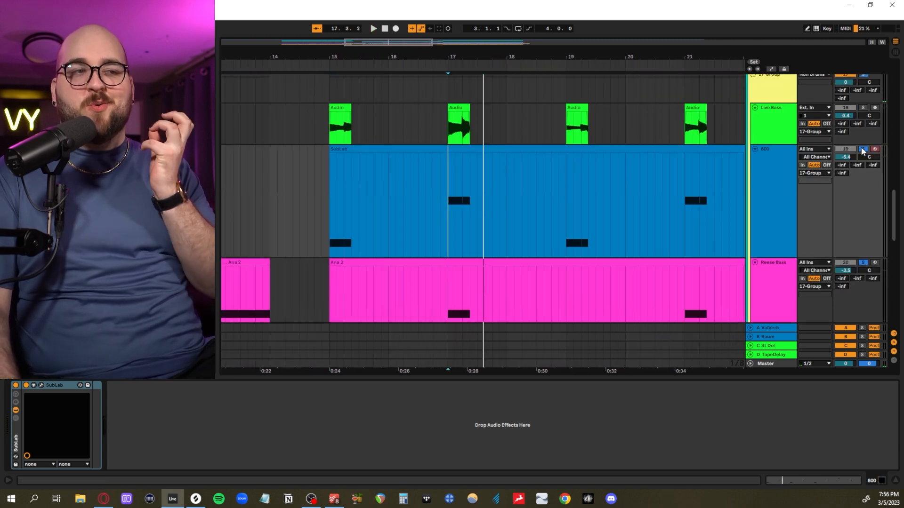
- Solo only the Live Bass track and set the playback start at its first clip on bar 15
click(863, 108)
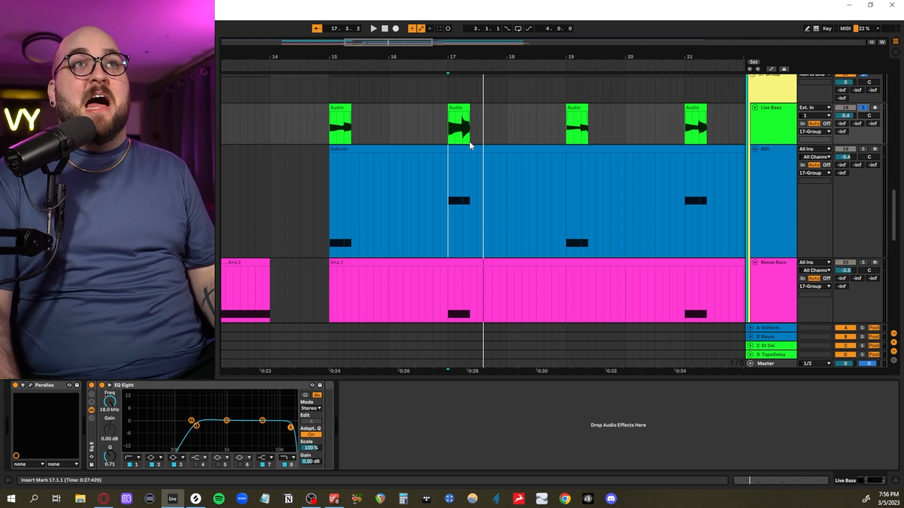
key(plus)
key(plus)
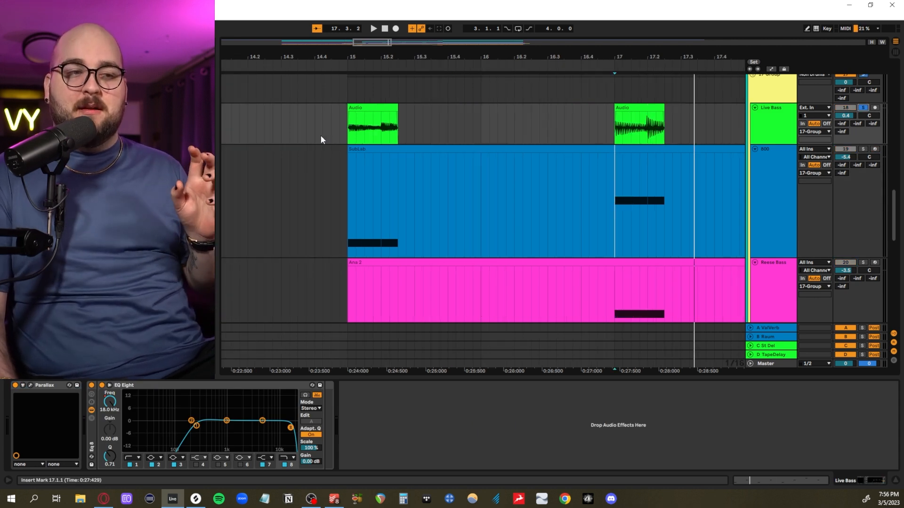
click(349, 131)
- Bypass the Live Bass's EQ Eight, view its Parallax plug-in and audition the track from bar 15
click(92, 386)
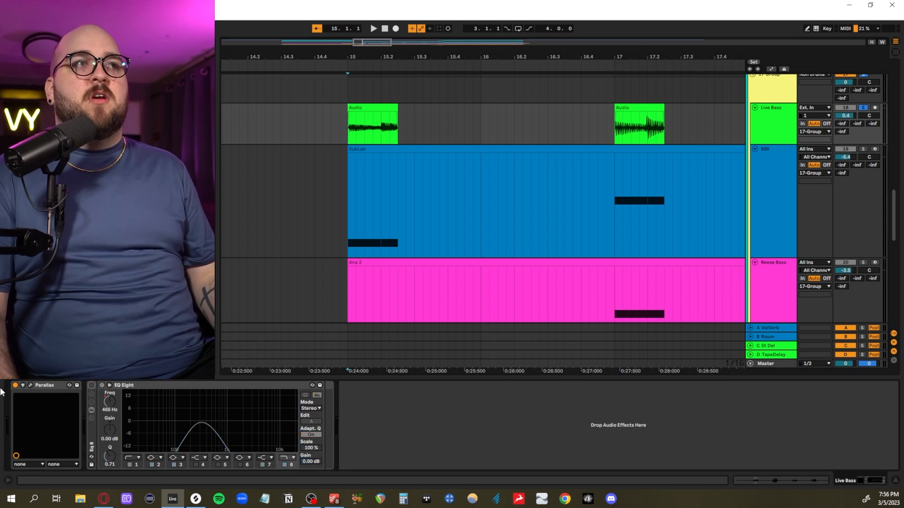
click(30, 385)
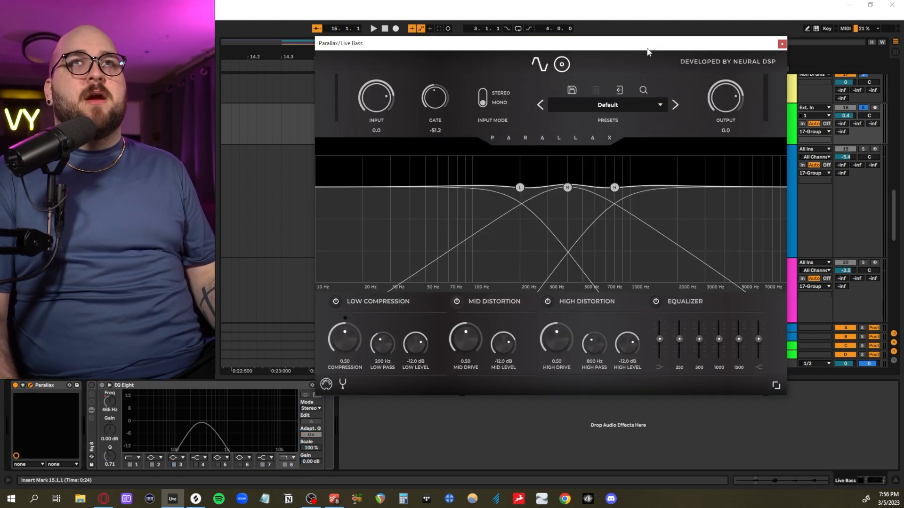
drag(649, 49, 605, 162)
key(space)
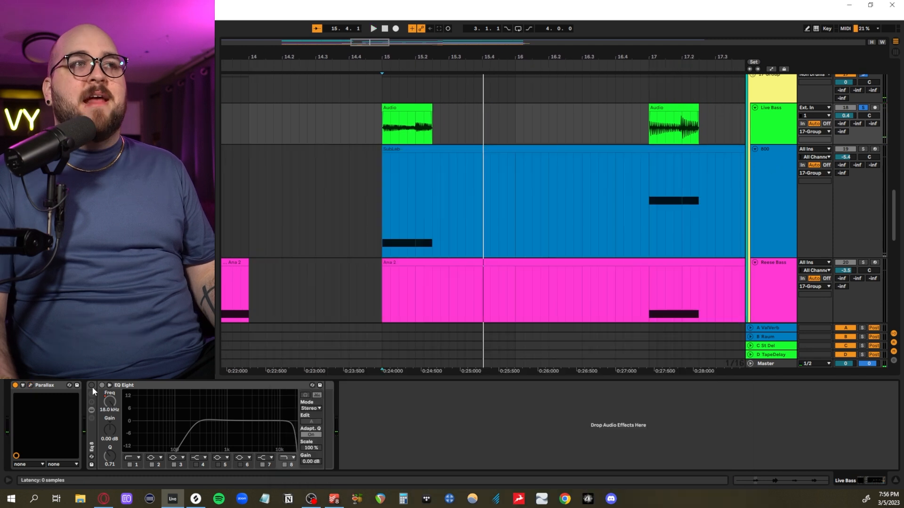
- Re-enable the Live Bass's EQ Eight, show its frequency automation and audition the filter ramps at bars 15 and 17
click(91, 386)
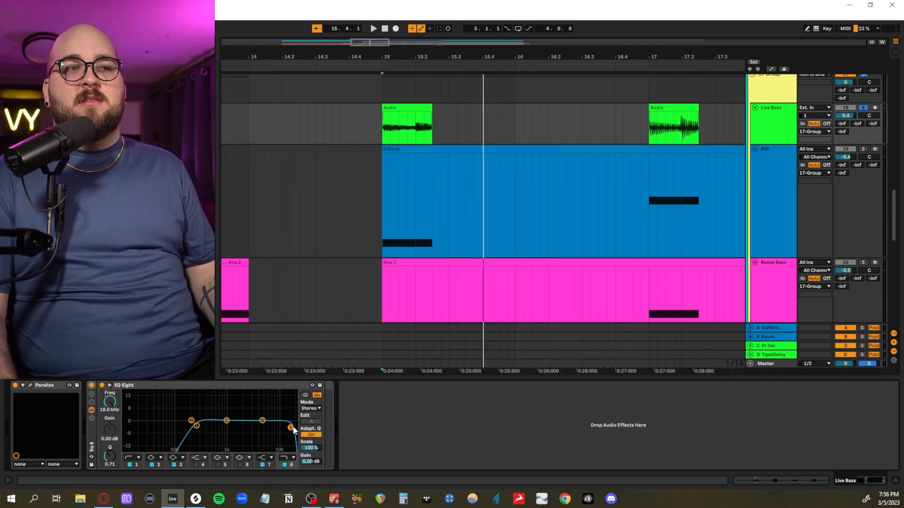
key(a)
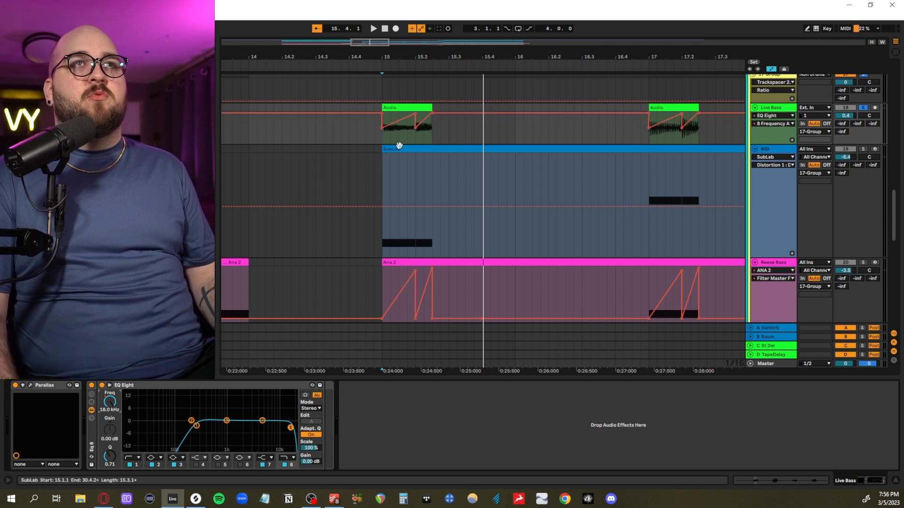
click(383, 137)
key(space)
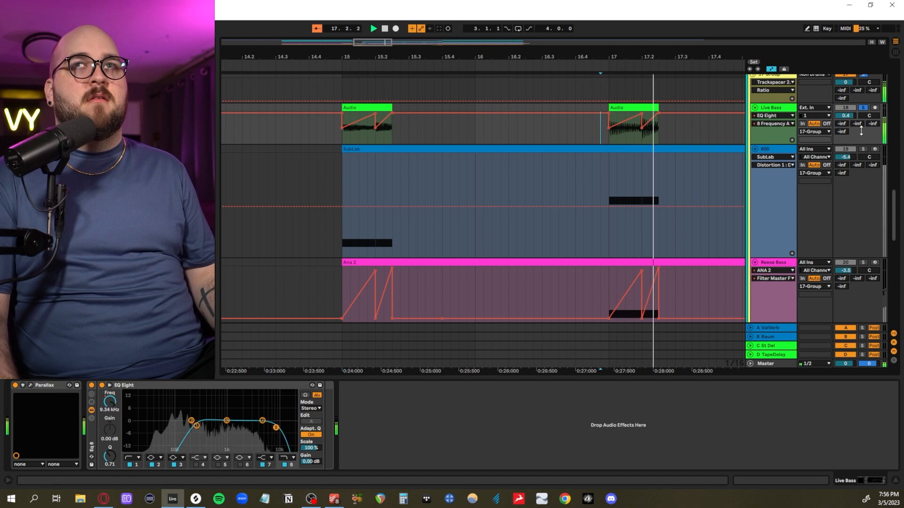
key(space)
- Hide the automation and audition the Live Bass, 808 and Reese Bass layers together from bar 15
click(588, 131)
key(a)
scroll(587, 134, right, 3)
click(461, 231)
click(233, 143)
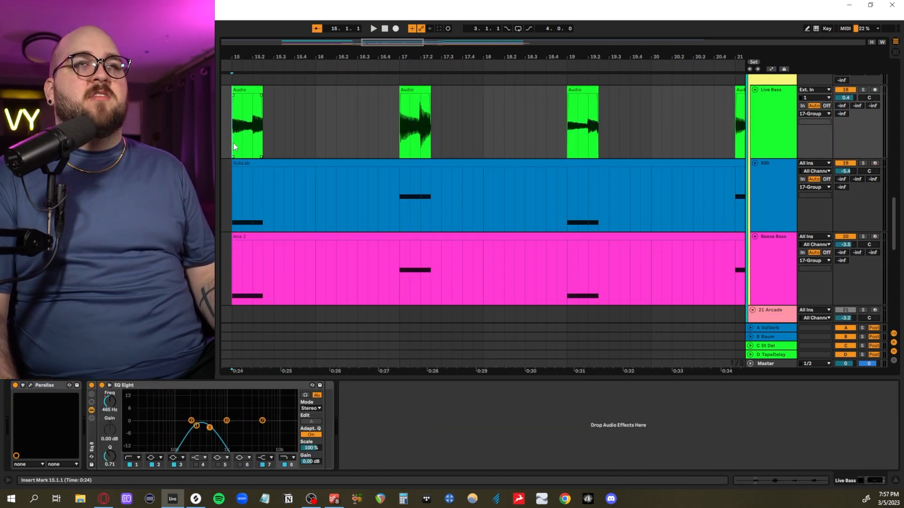
key(space)
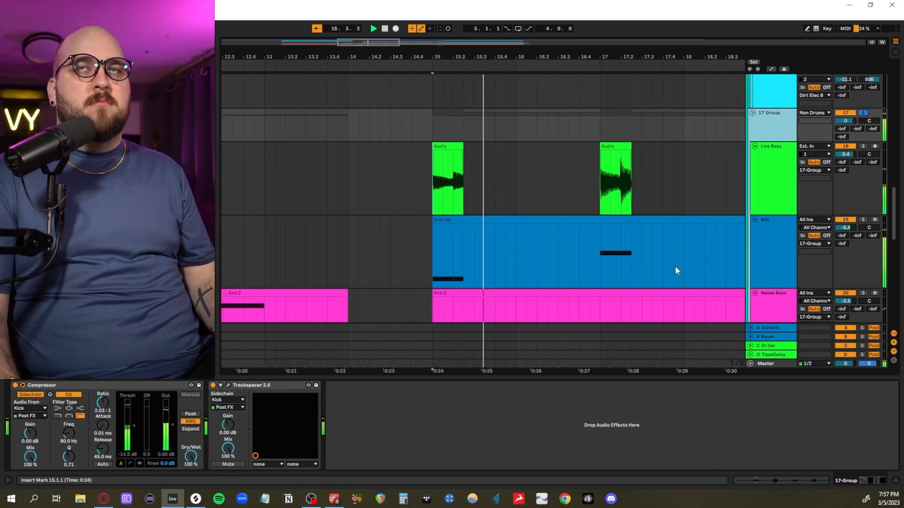
- Examine the 17 Group's kick-sidechained Compressor and Trackspacer 2.5 plug-in
click(115, 387)
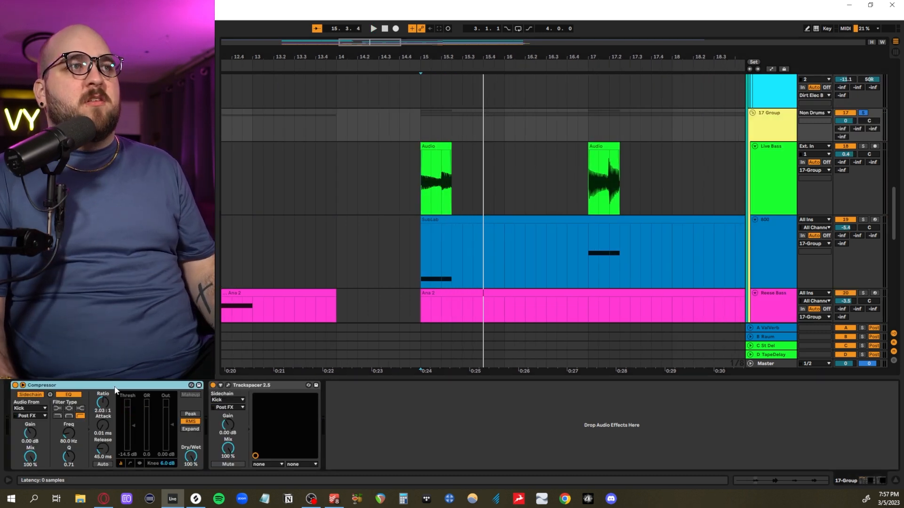
click(228, 386)
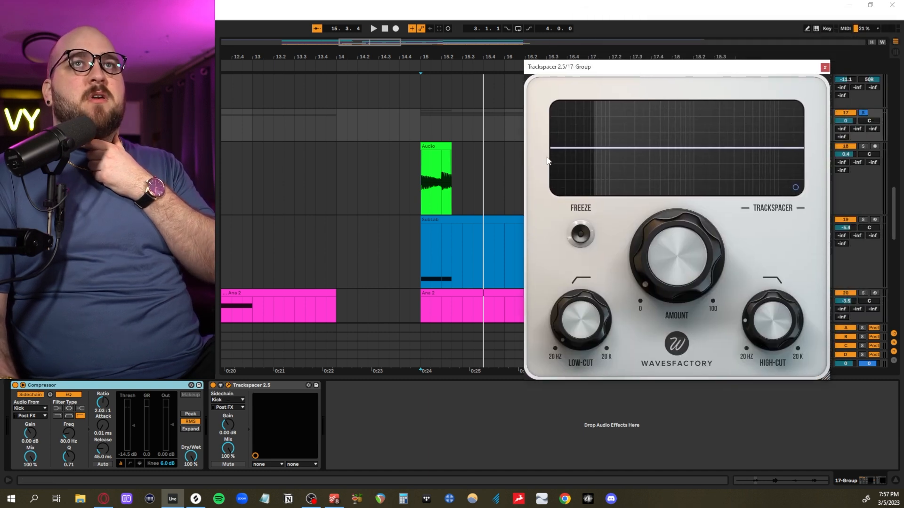
click(825, 67)
scroll(363, 152, down, 1)
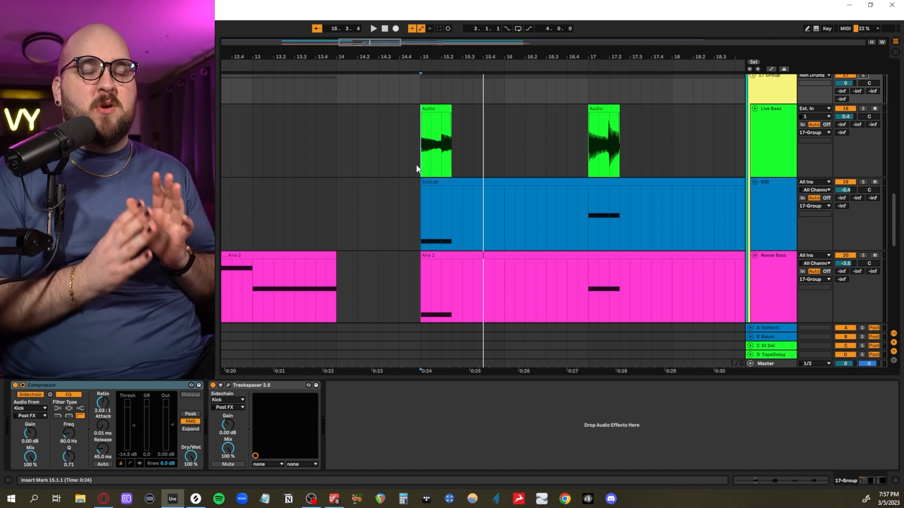
- Solo the Juno track alongside the Kick and Snare and audition its chords from bar 15
scroll(417, 168, up, 1)
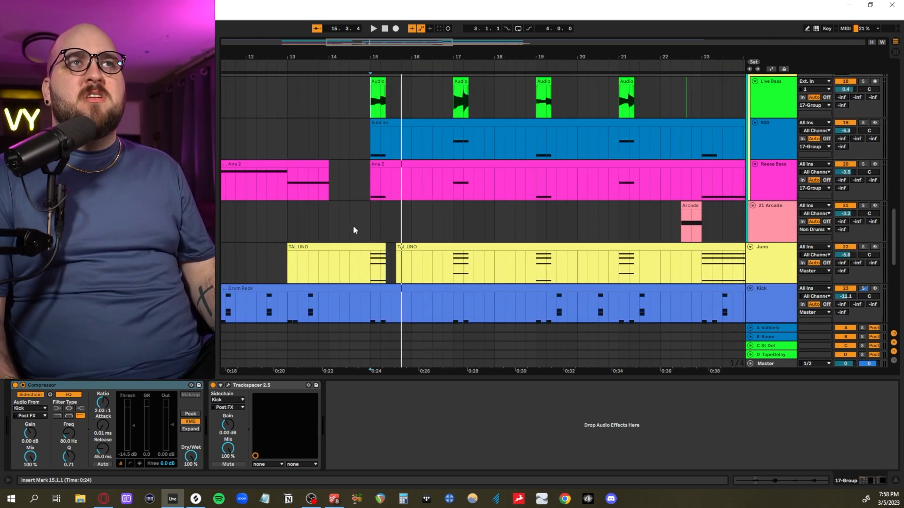
click(370, 221)
scroll(370, 222, down, 1)
scroll(370, 221, up, 1)
scroll(369, 219, up, 2)
scroll(369, 221, down, 1)
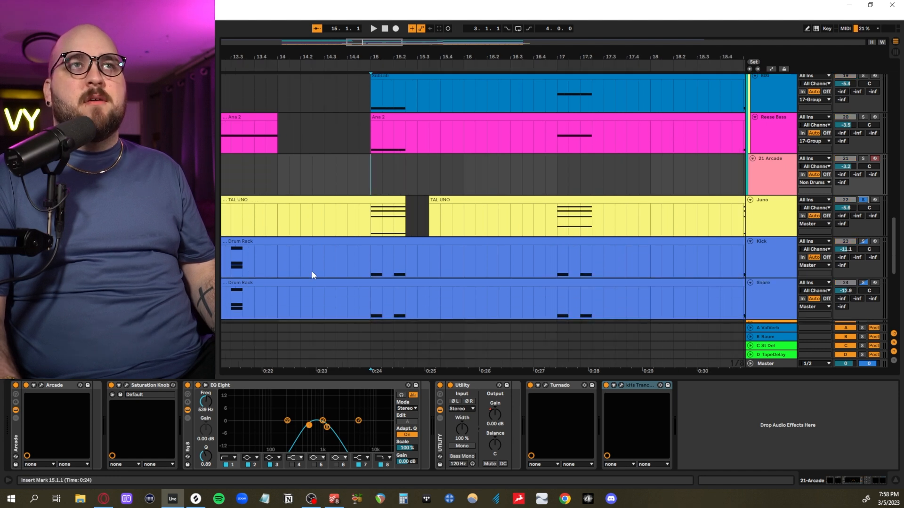
key(space)
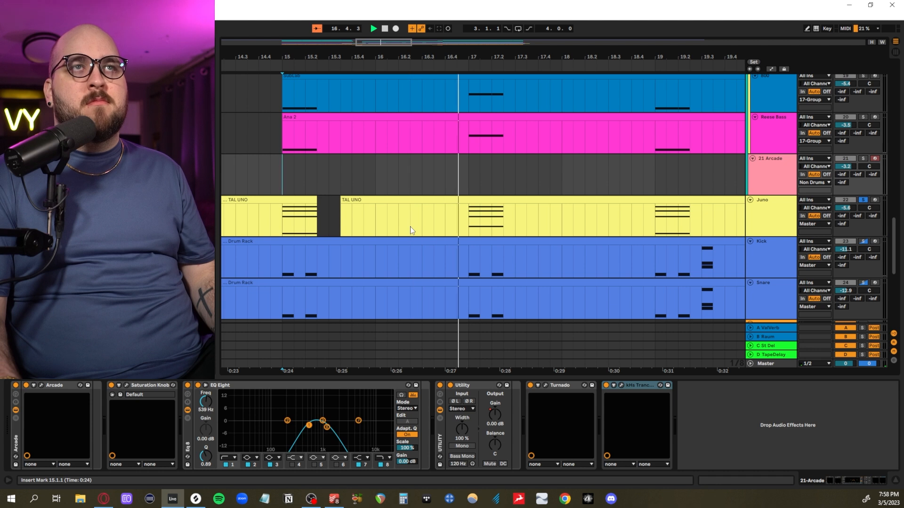
key(space)
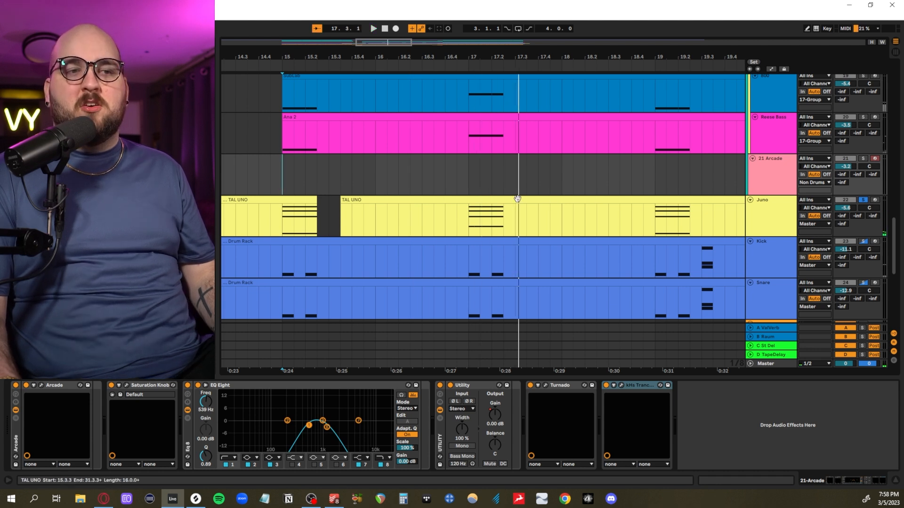
- Highlight the Reese Bass clip from 17.1 to 17.3 to compare it with the Juno chords
scroll(714, 195, down, 4)
scroll(455, 216, left, 5)
drag(449, 145, 550, 143)
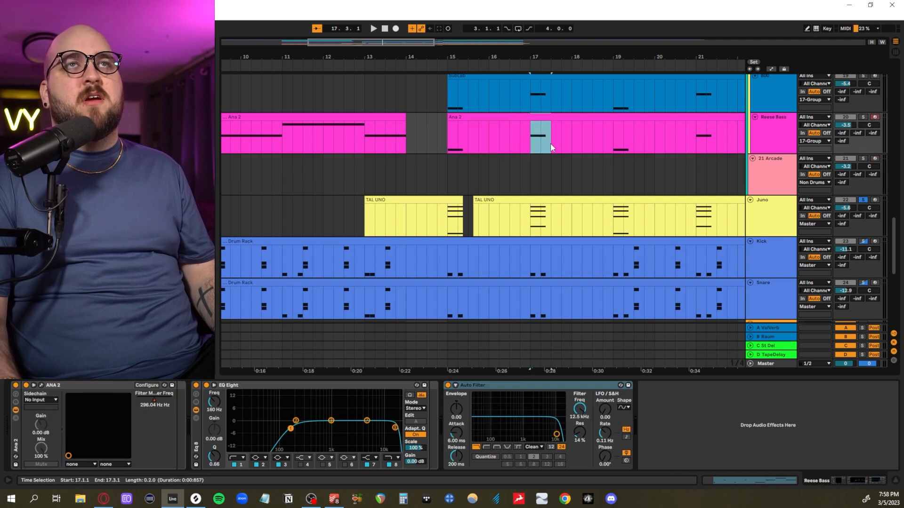
scroll(550, 143, right, 5)
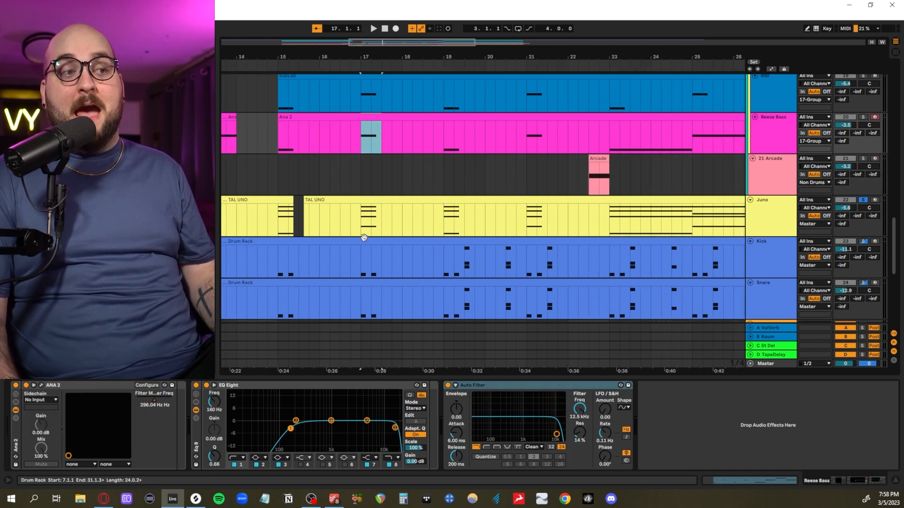
- Audition the sustained Juno chords from bar 23 and view the track's TAL-U-No-LX synth and OTT effect
scroll(412, 227, right, 7)
click(358, 220)
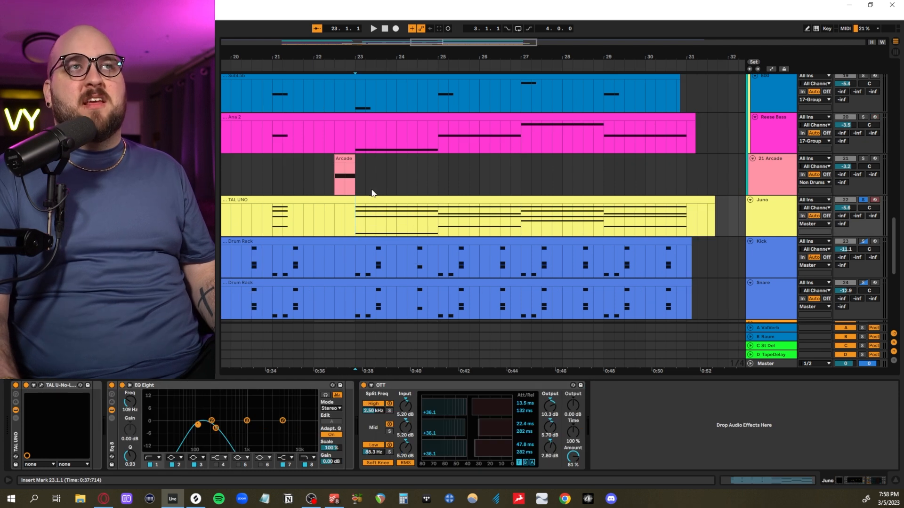
key(space)
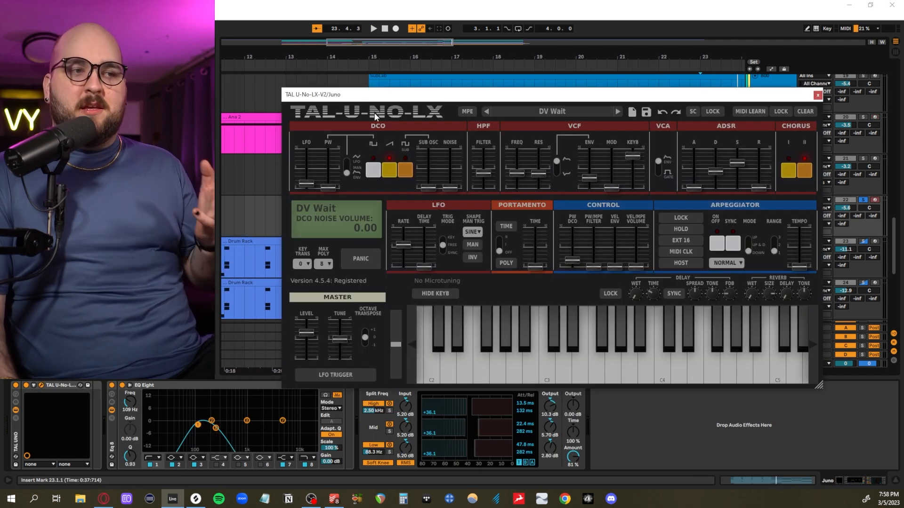
click(817, 96)
click(419, 395)
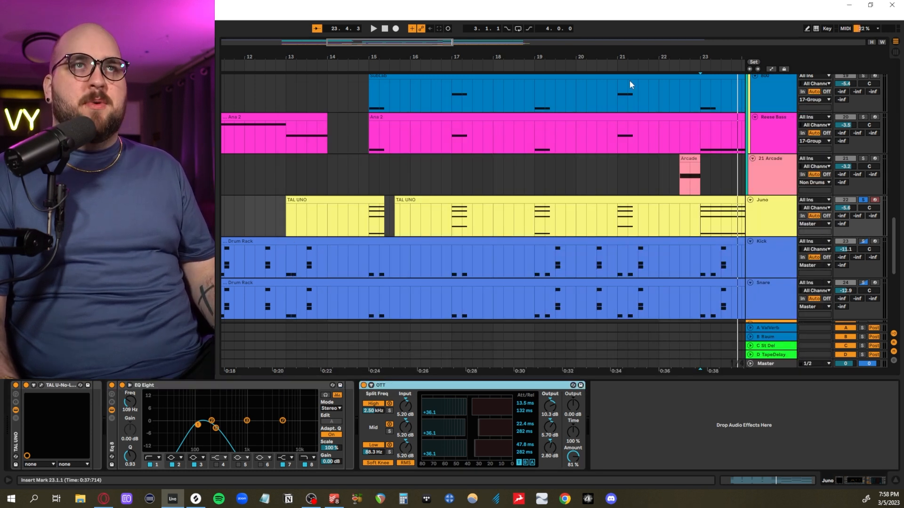
- Solo all tracks from 17 Group through Juno and audition the combined layers from bars 15 and 23
click(763, 202)
scroll(754, 203, up, 3)
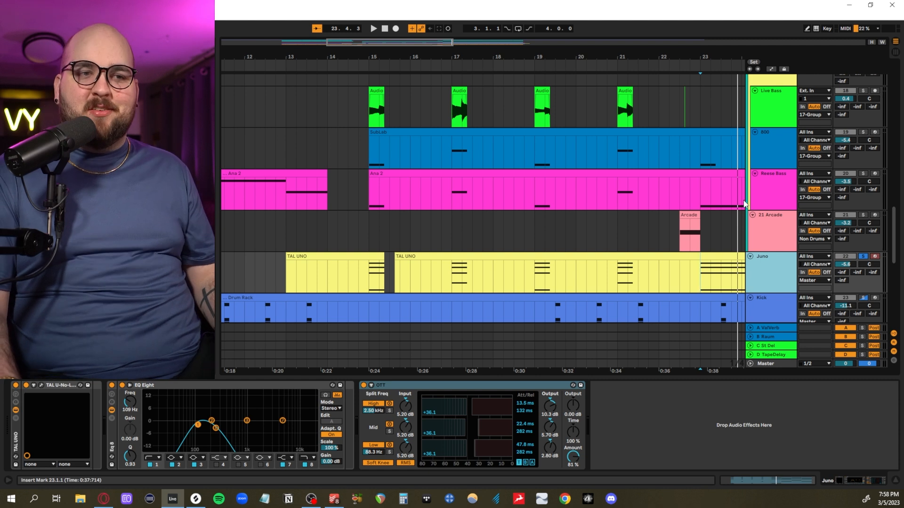
scroll(743, 200, up, 2)
scroll(749, 193, up, 1)
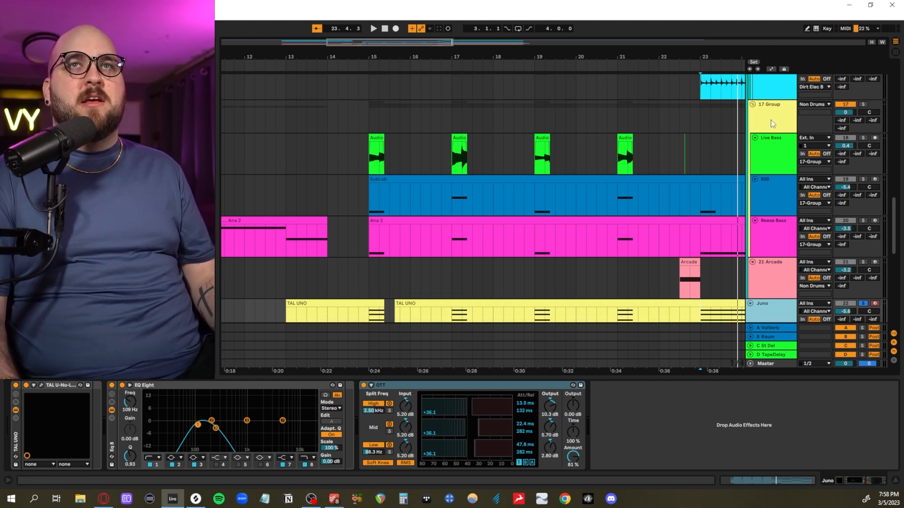
scroll(777, 104, down, 4)
scroll(772, 113, up, 3)
click(777, 110)
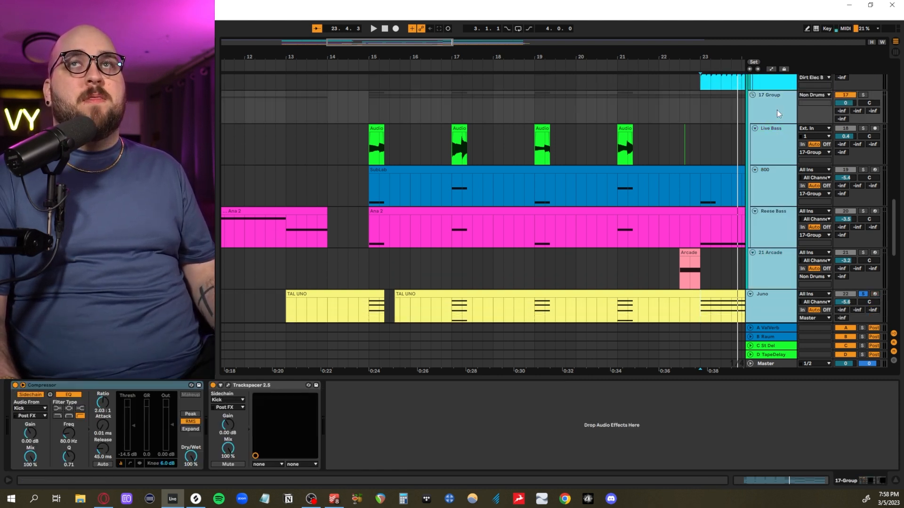
click(860, 96)
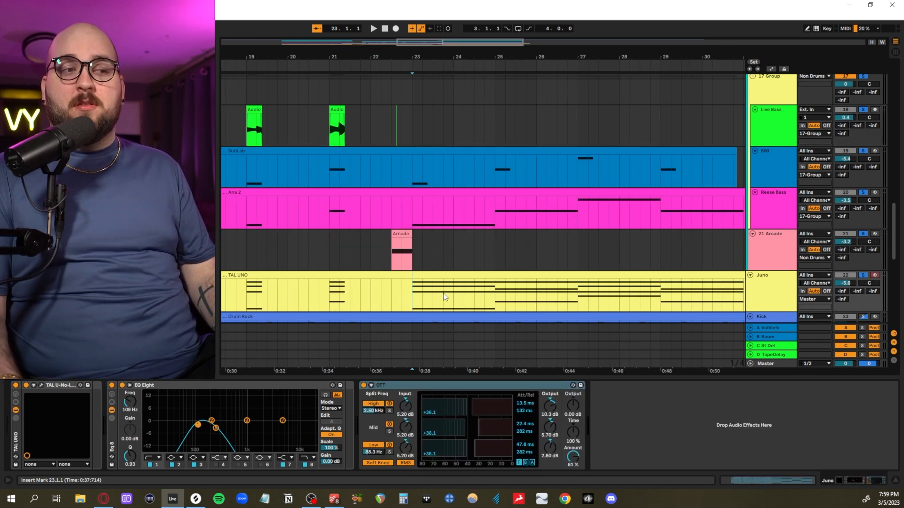
key(space)
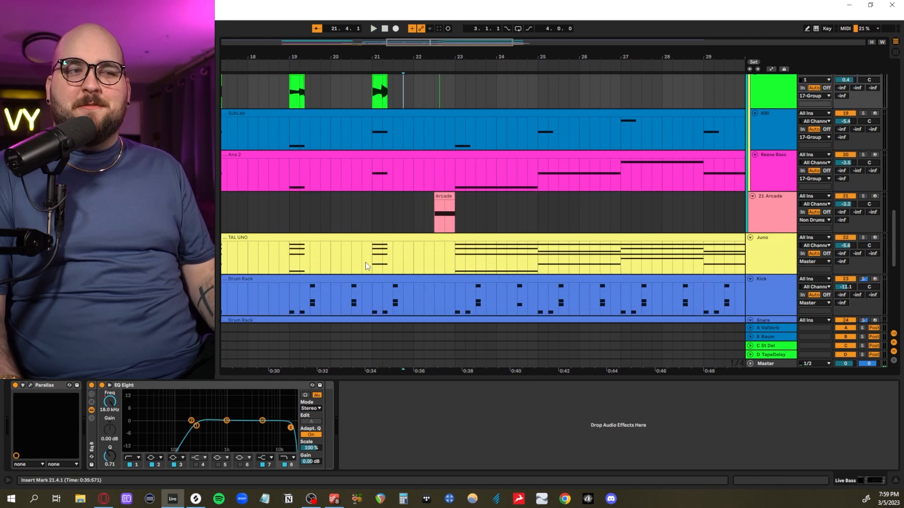
- Clear the bass and Juno solos, solo the 21 Arcade track and audition its clip at 22.3
scroll(714, 228, down, 1)
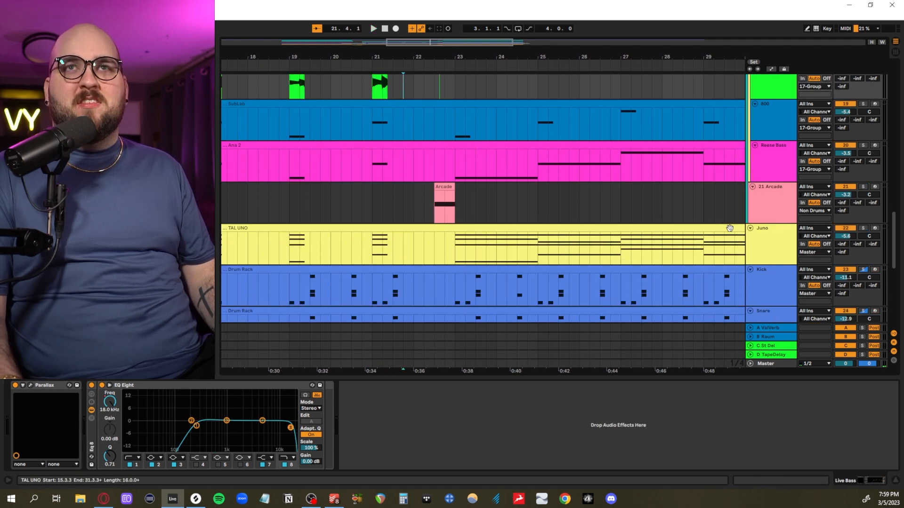
click(765, 249)
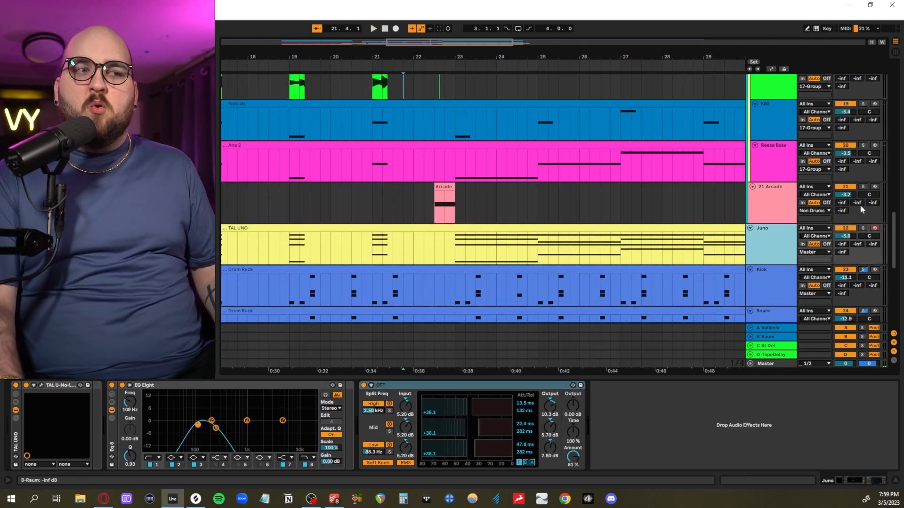
click(428, 206)
scroll(426, 216, left, 3)
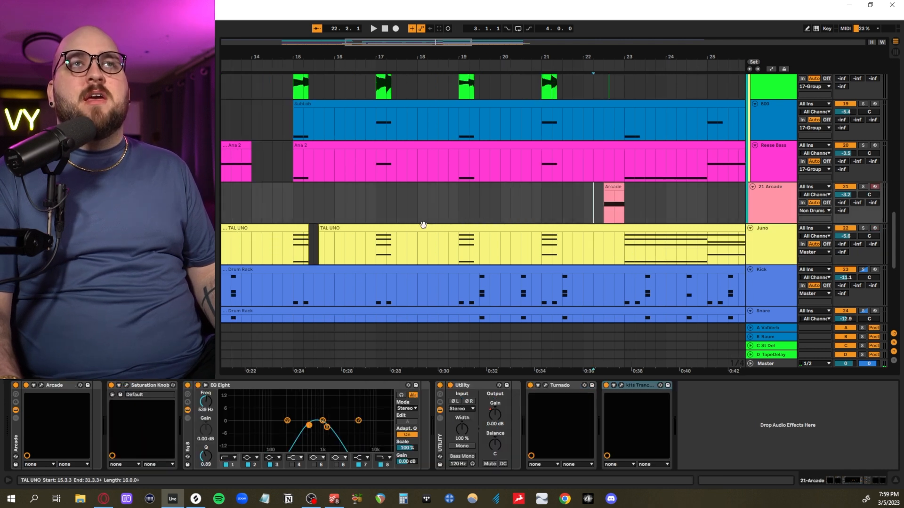
scroll(425, 217, right, 2)
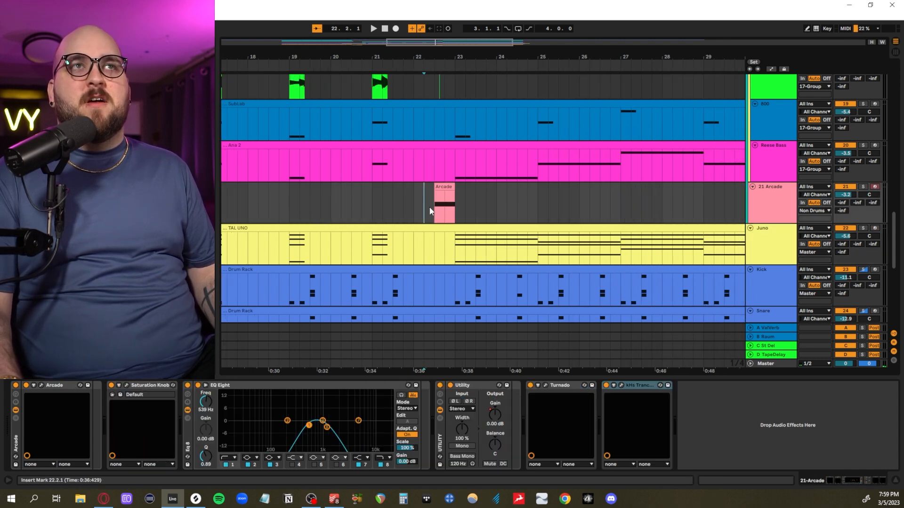
key(space)
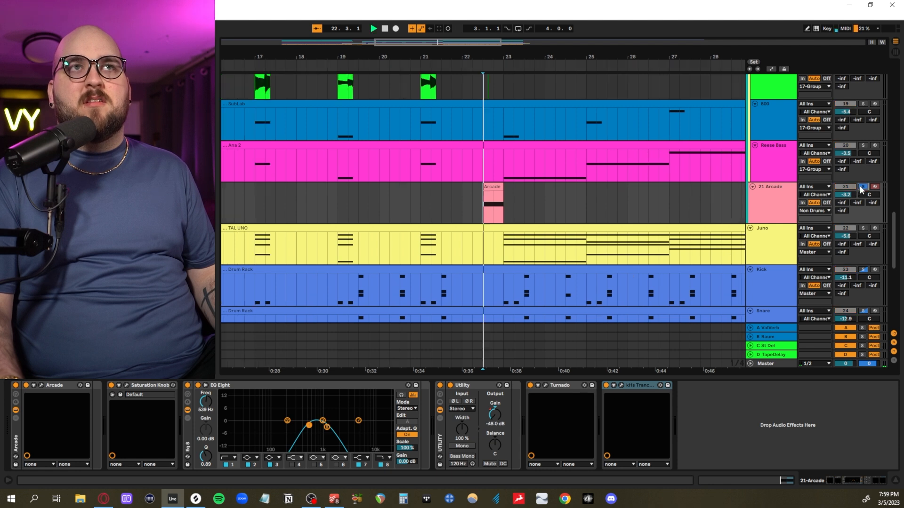
key(space)
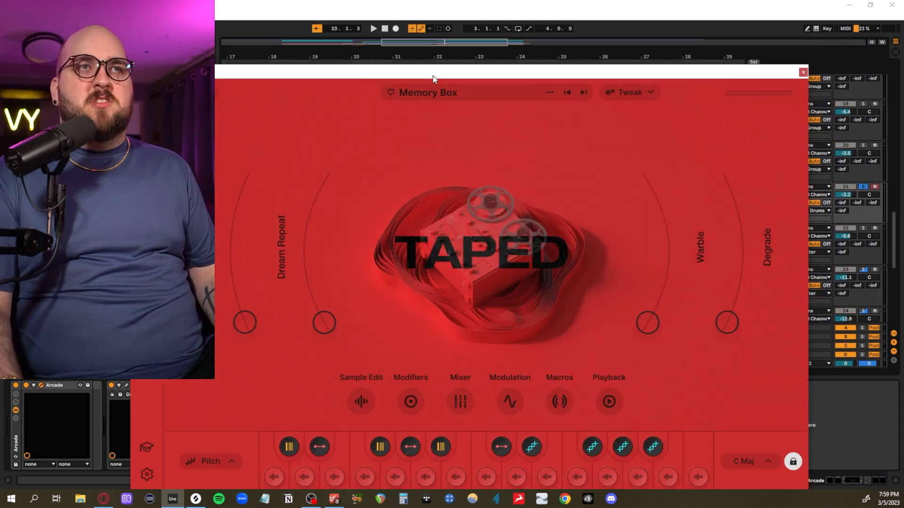
- View the 21 Arcade track's Arcade, Turnado and kHs Trance Gate plug-ins and its Utility Gain automation
drag(434, 76, 449, 55)
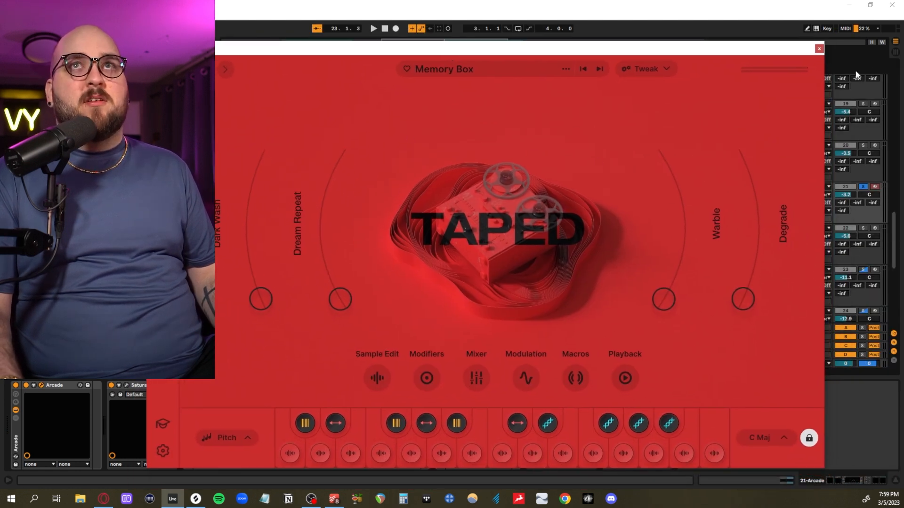
click(819, 49)
click(655, 102)
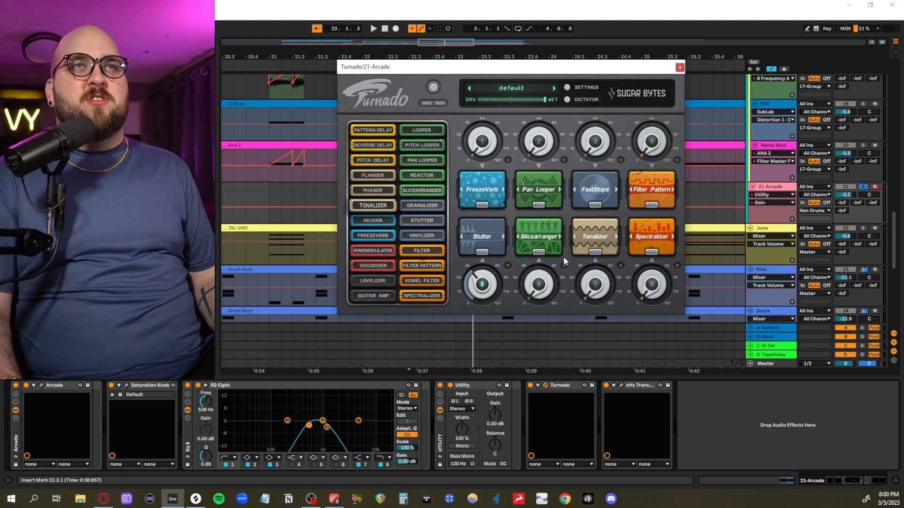
click(621, 386)
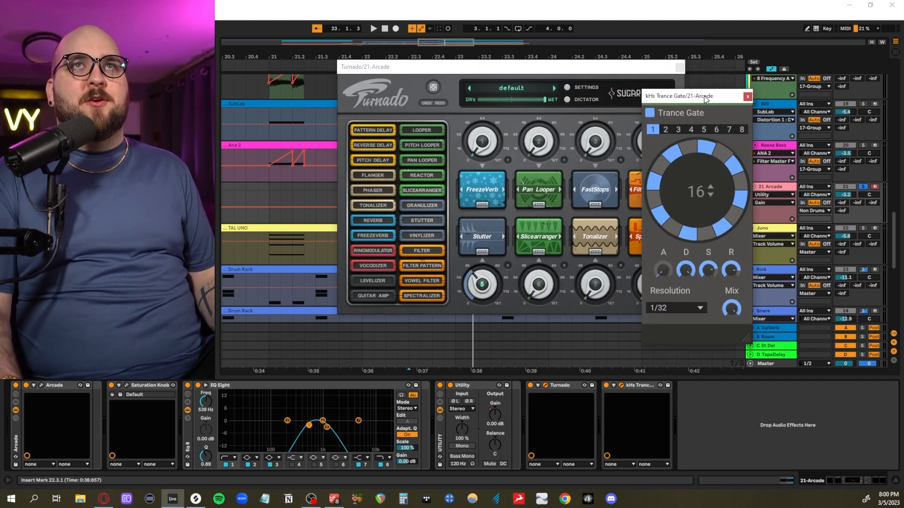
drag(705, 96, 669, 97)
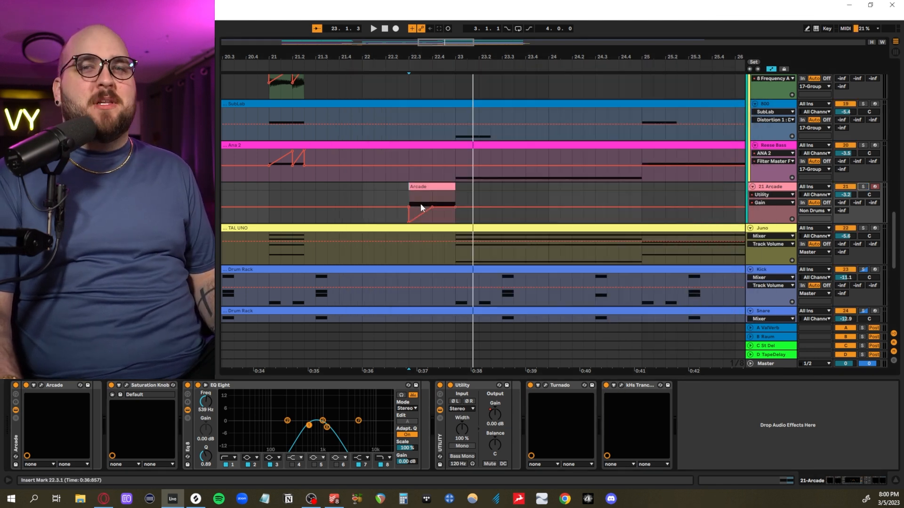
- Hide the automation, highlight the Arcade clip, solo its track and audition the lead-up to bar 23
key(a)
click(452, 211)
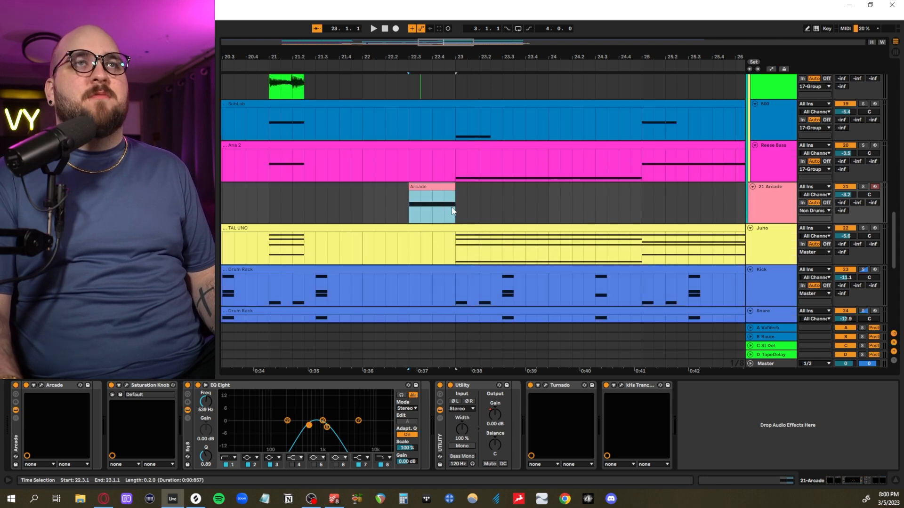
click(323, 208)
key(space)
click(863, 187)
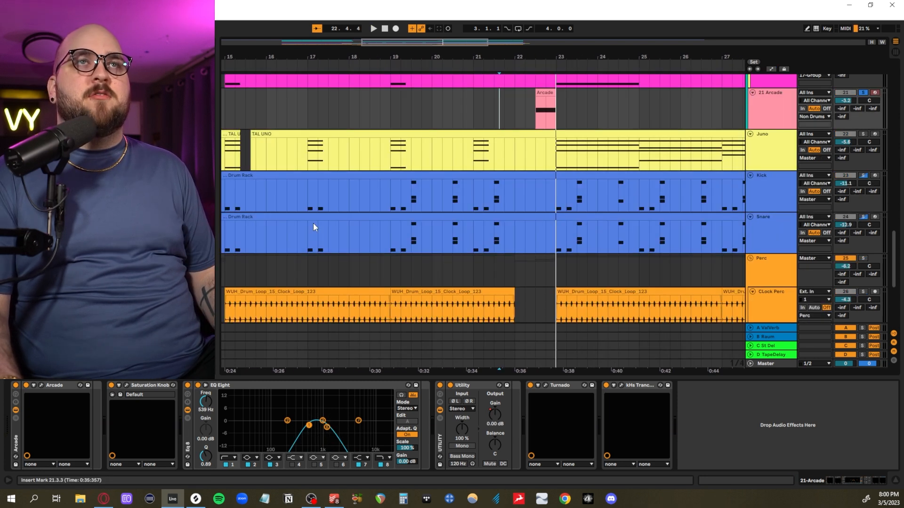
- Select the Kick and Snare tracks, solo them and audition their Drum Rack patterns from bar 7
scroll(316, 223, left, 10)
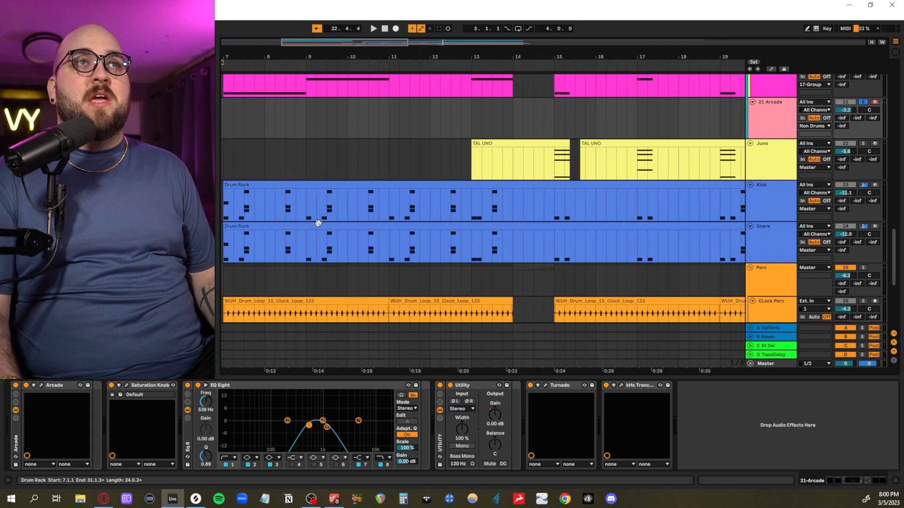
click(780, 198)
shift+click(779, 229)
click(862, 185)
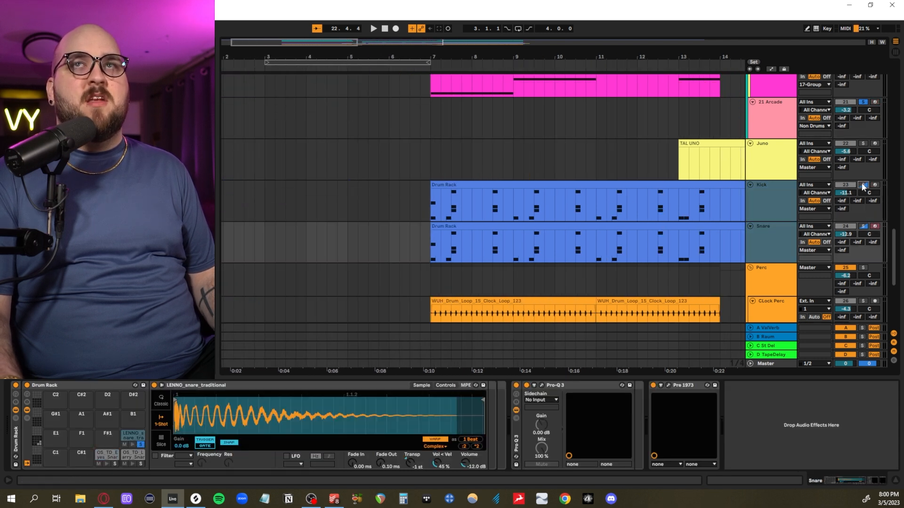
click(428, 209)
key(space)
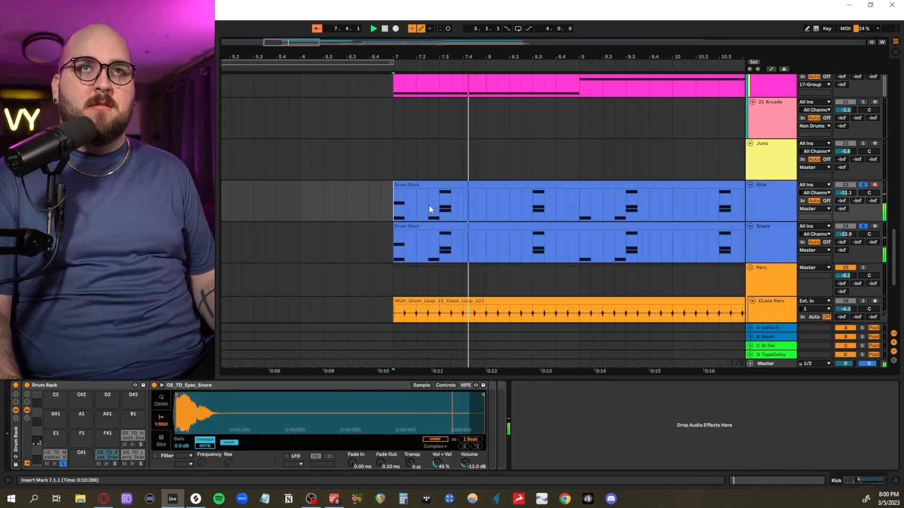
- Switch to Splice, view the drum sample results for "meatball" and return to Ableton Live
key(alt+Tab)
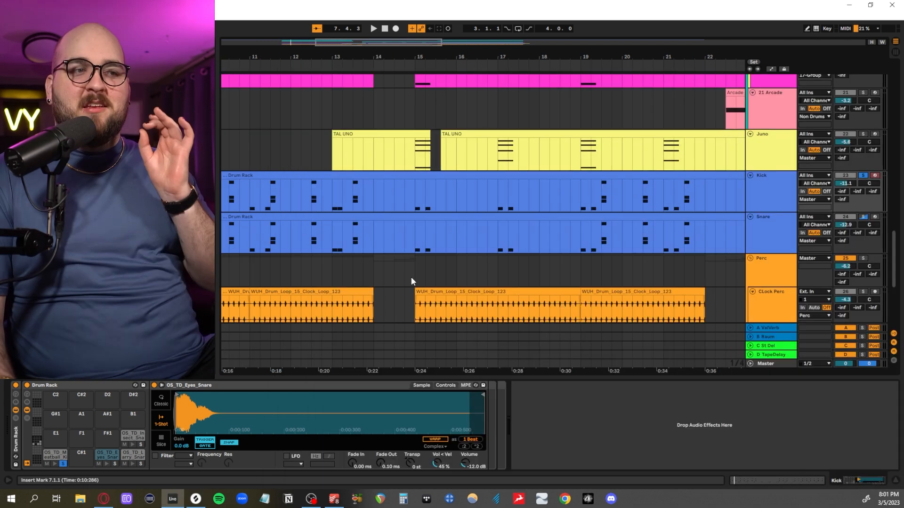
scroll(411, 281, right, 2)
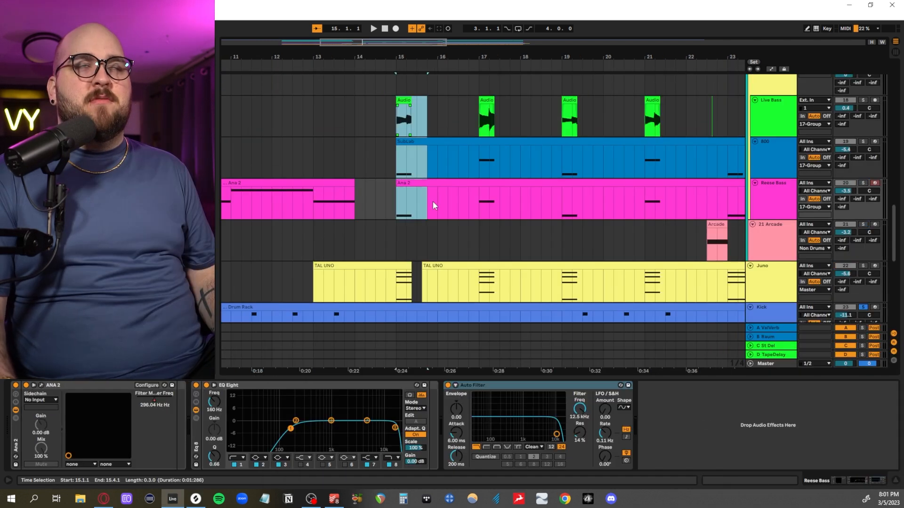
- Highlight the Live Bass, 808 and Reese Bass layers from 15.1 to 15.4 and show the Kick track's Drum Rack
scroll(408, 222, up, 3)
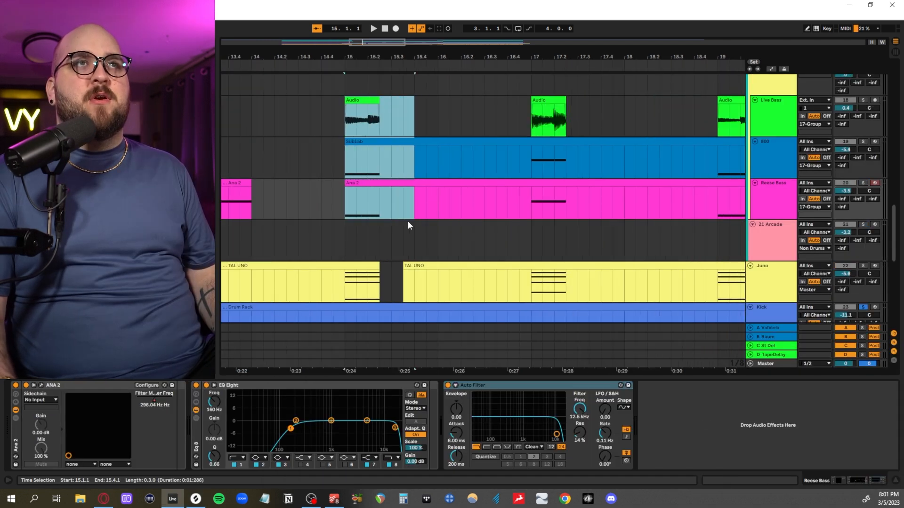
scroll(405, 222, left, 3)
scroll(406, 222, down, 2)
scroll(659, 198, up, 1)
click(767, 278)
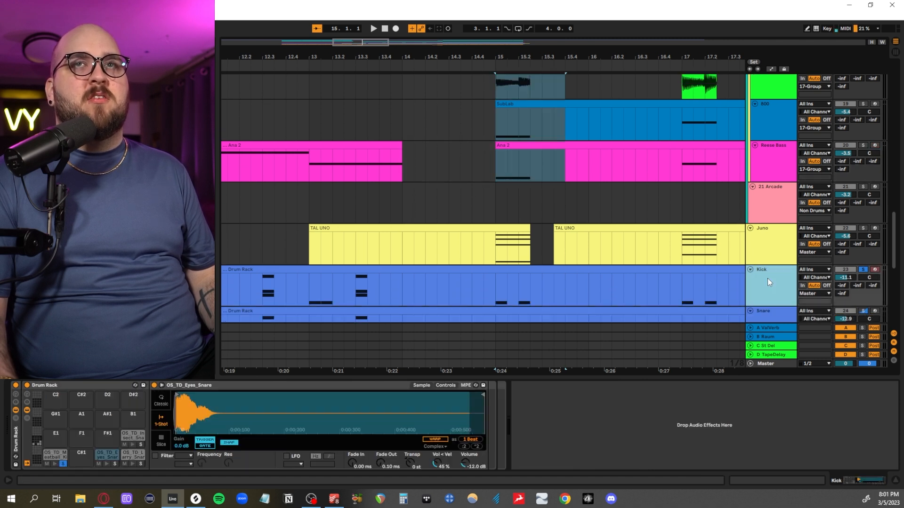
- Solo the 17 Group's bass layers and the 21 Arcade track and audition them with the Kick and Snare
scroll(759, 256, up, 5)
click(764, 168)
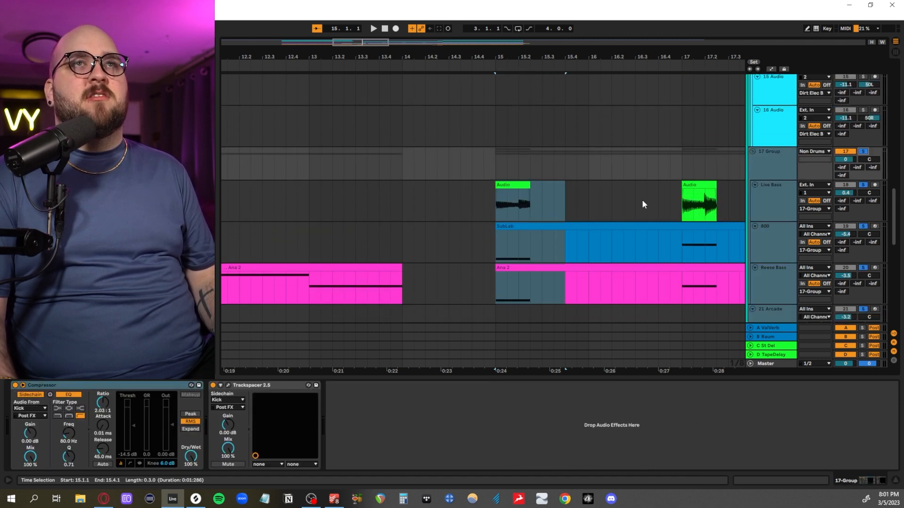
scroll(652, 199, down, 4)
click(495, 184)
click(422, 179)
key(space)
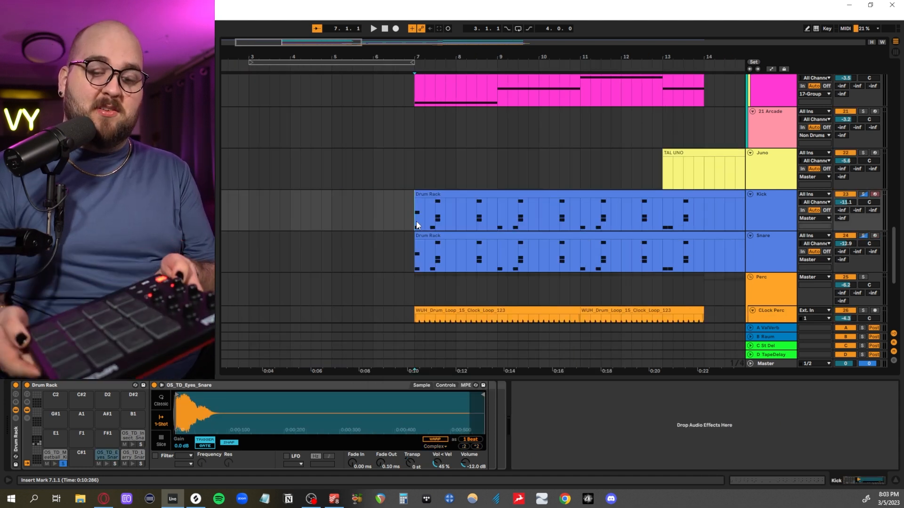
- Arm the Kick track for recording and show its OS_TD_Meatball_Kick sample and pattern from bar 7
click(875, 195)
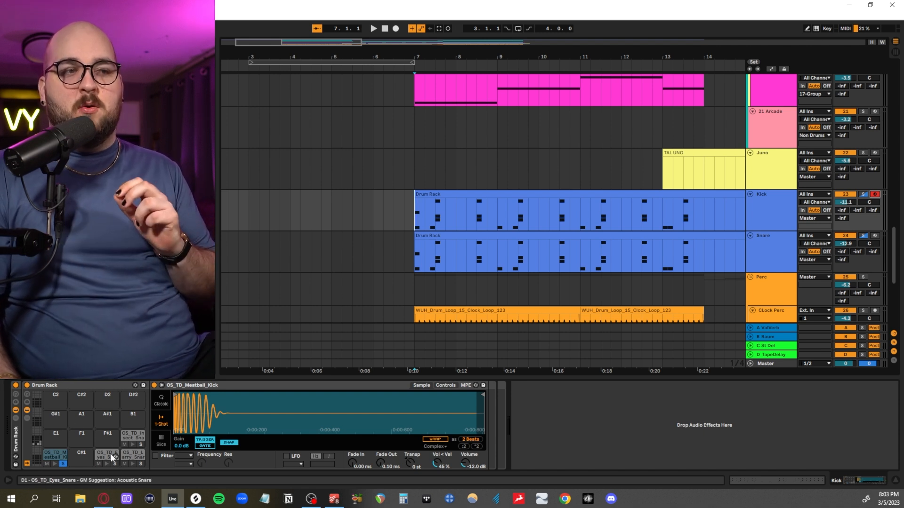
drag(415, 223, 504, 227)
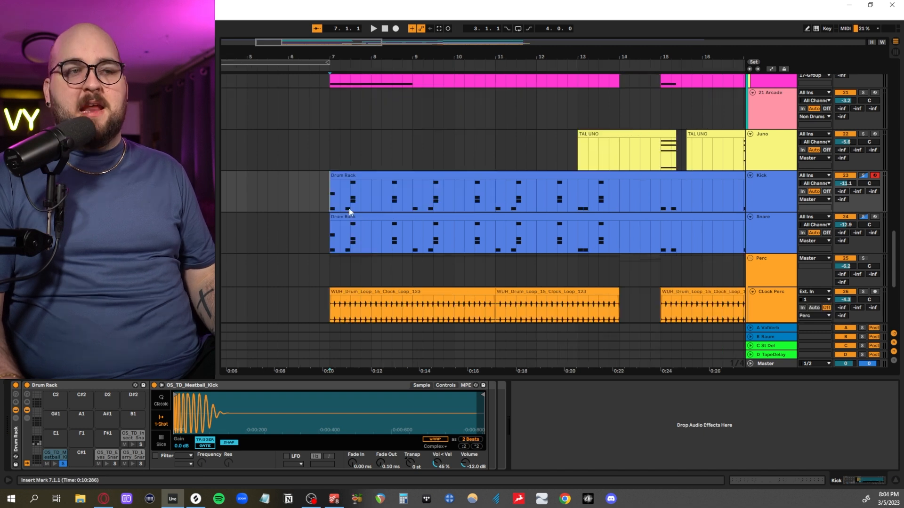
scroll(468, 245, right, 3)
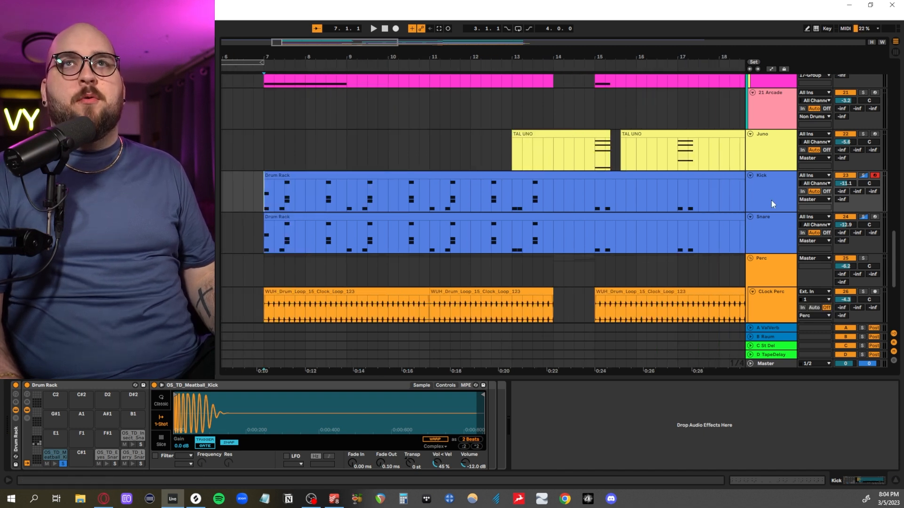
- Solo the CLock Perc track and audition its WUH_Drum_Loop_15_Clock_Loop_123 clip from bar 7
click(763, 225)
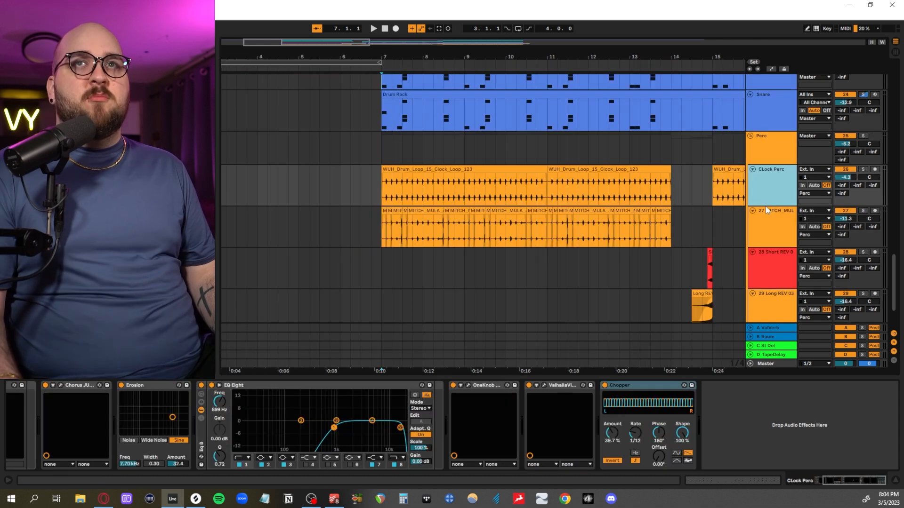
shift+click(765, 207)
click(863, 169)
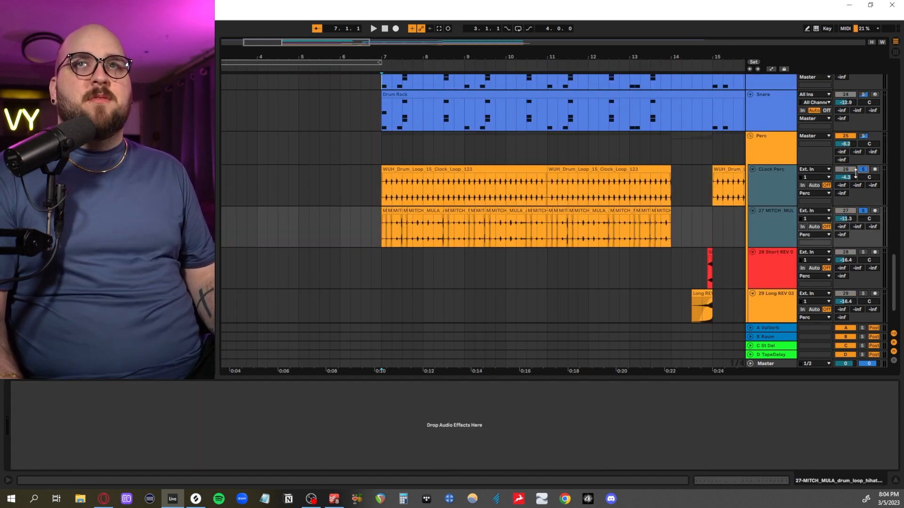
click(857, 163)
click(864, 171)
drag(376, 194, 473, 188)
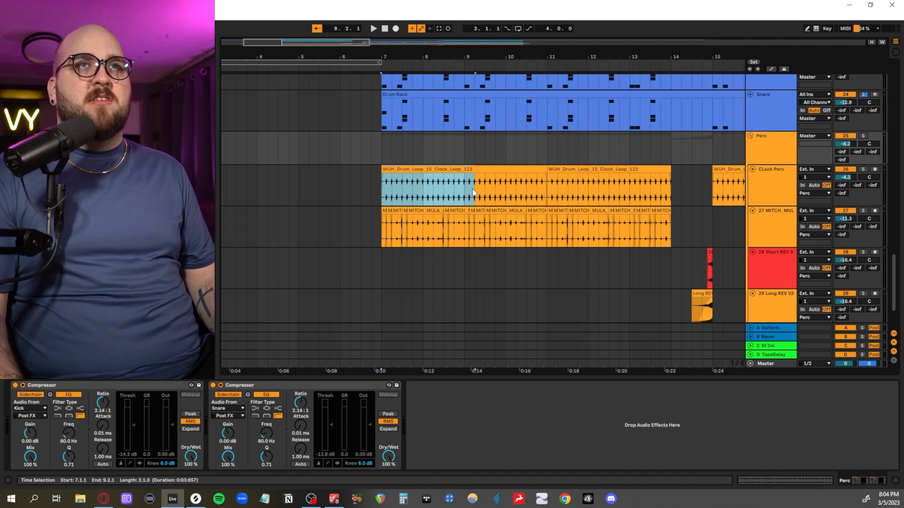
key(z)
key(space)
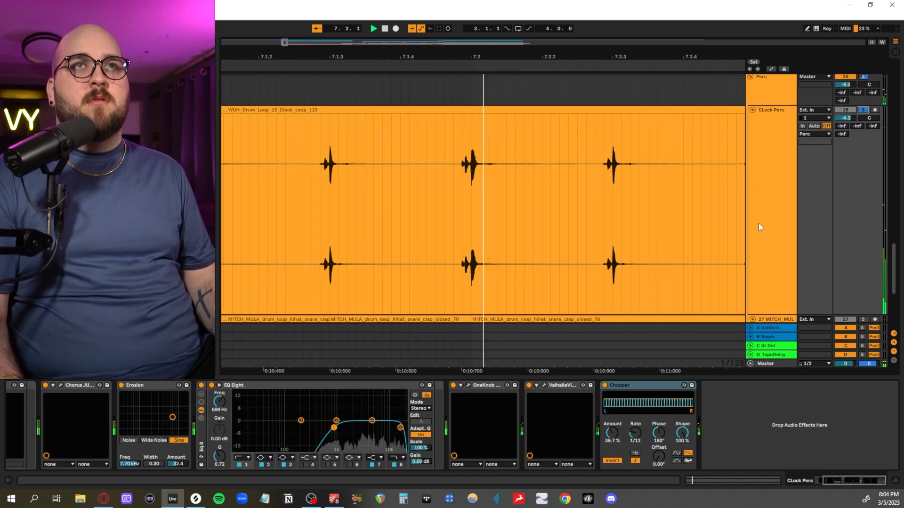
scroll(701, 248, down, 5)
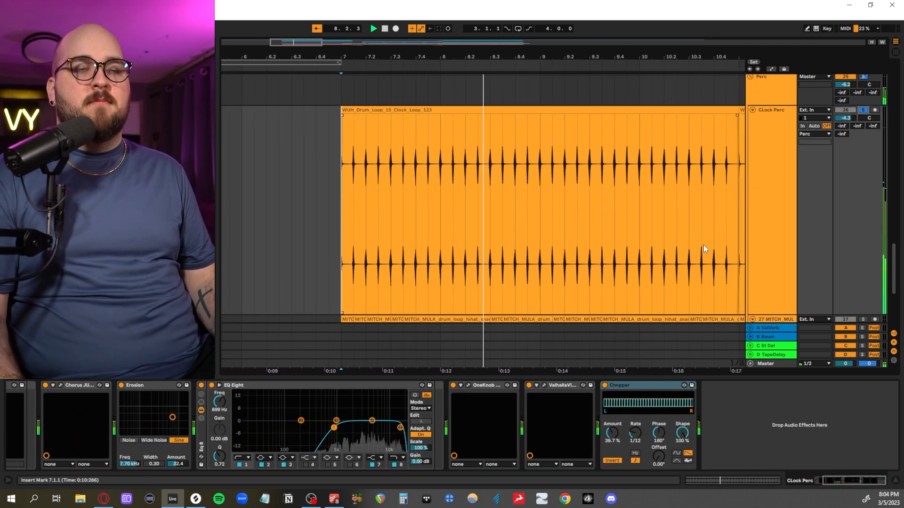
- Show the OneKnob Pumper, Chorus JUN-6 and Erosion effects on the CLock Perc track
drag(718, 58, 539, 155)
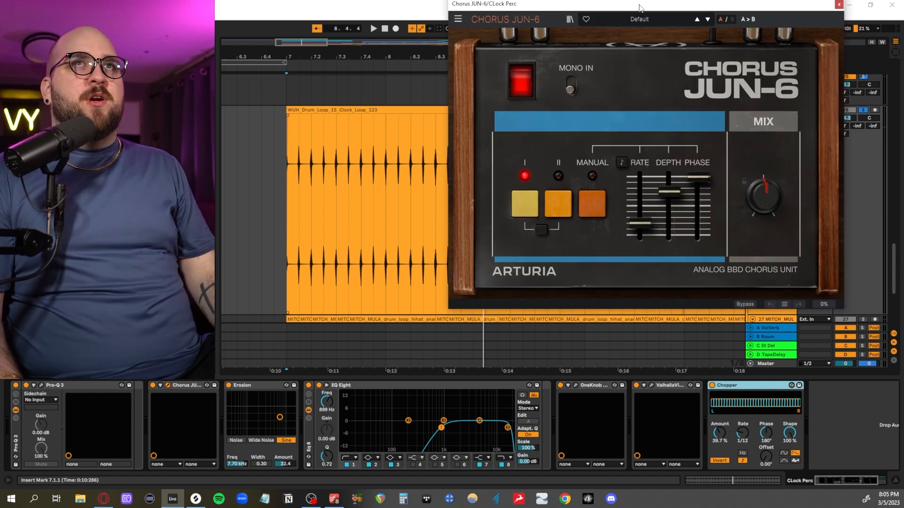
drag(639, 5, 455, 98)
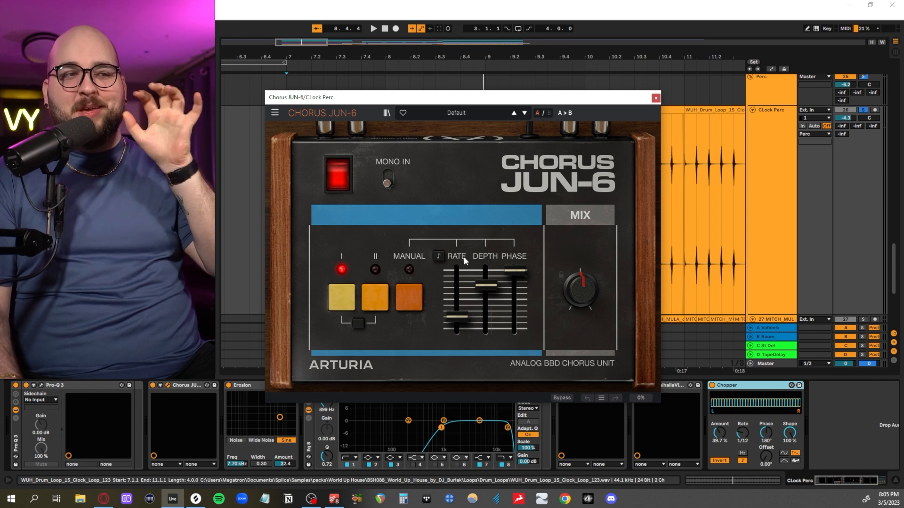
click(258, 388)
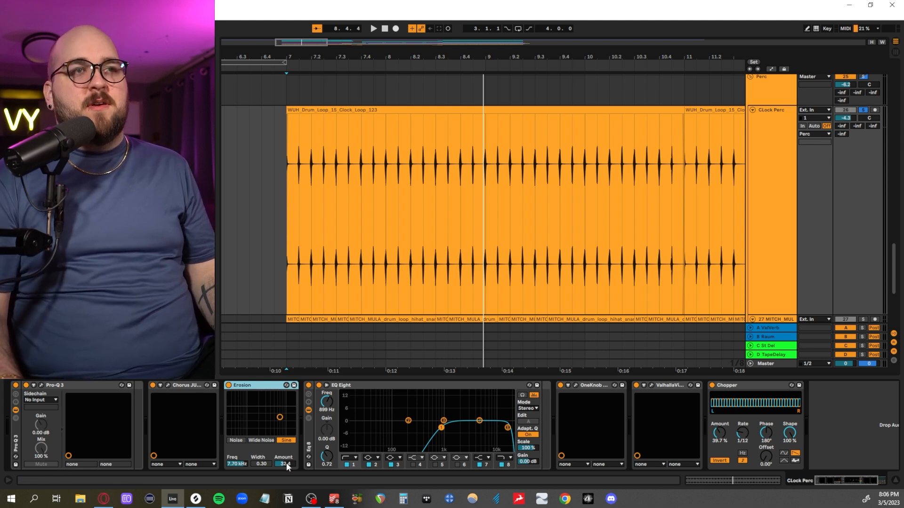
- Raise the CLock Perc track's Erosion amount to 200 while auditioning it, and lower it again to 38.9
drag(286, 463, 286, 404)
key(space)
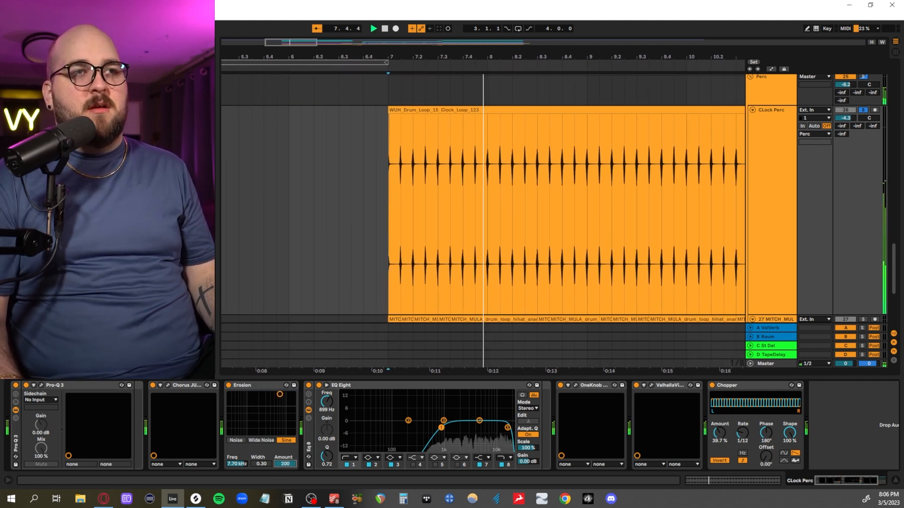
mouse_move(286, 463)
mouse_down()
mouse_move(286, 499)
mouse_move(286, 452)
mouse_up()
key(space)
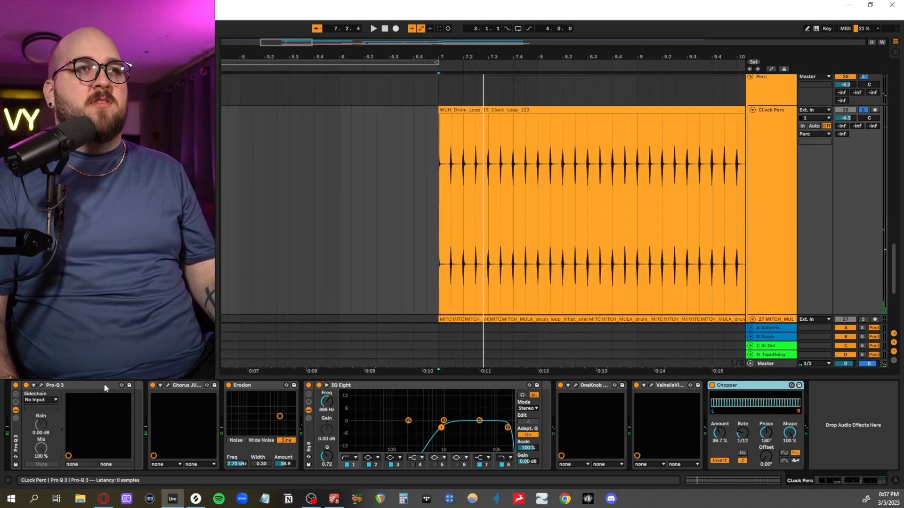
- Audition CLock Perc from bar 7 with its whole effect chain bypassed and with it switched on again
click(105, 385)
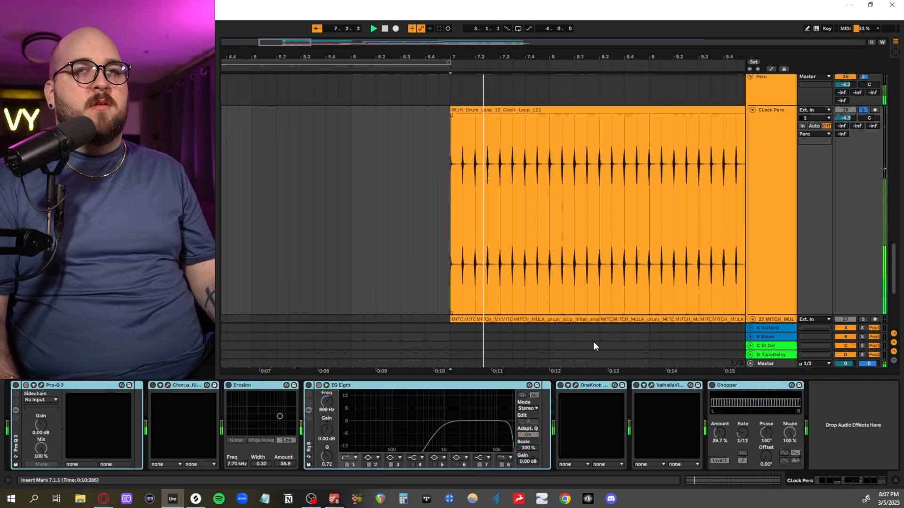
click(712, 386)
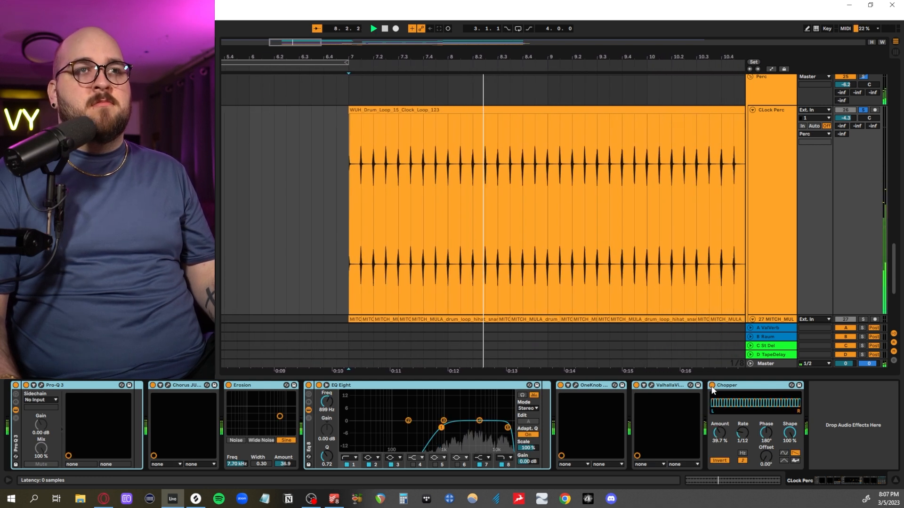
key(space)
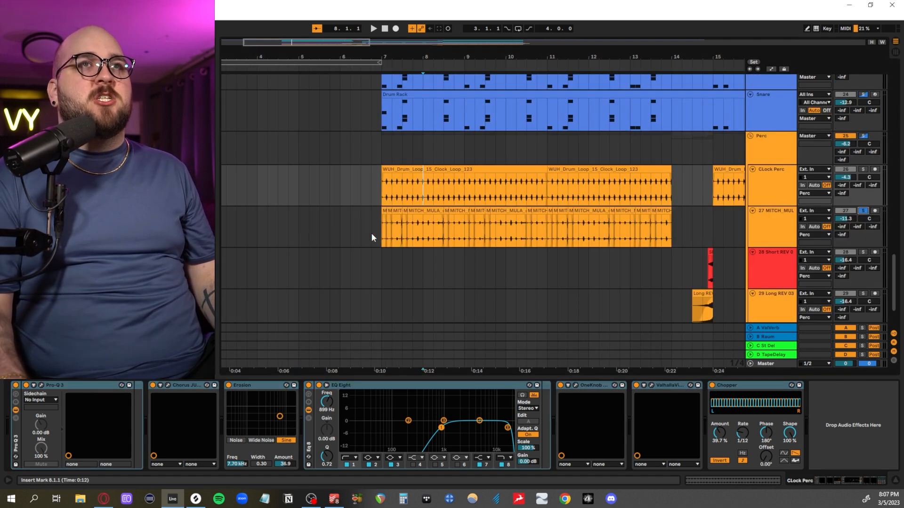
- Solo the 27 MITCH_MULA track and audition its chopped hi-hat loop from bar 7
drag(371, 237, 540, 233)
key(z)
scroll(378, 251, left, 5)
click(375, 231)
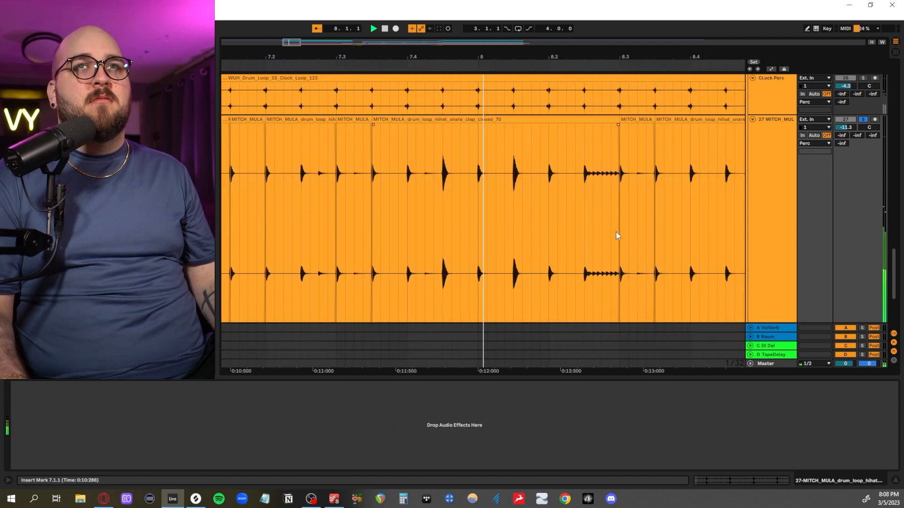
key(minus)
key(minus)
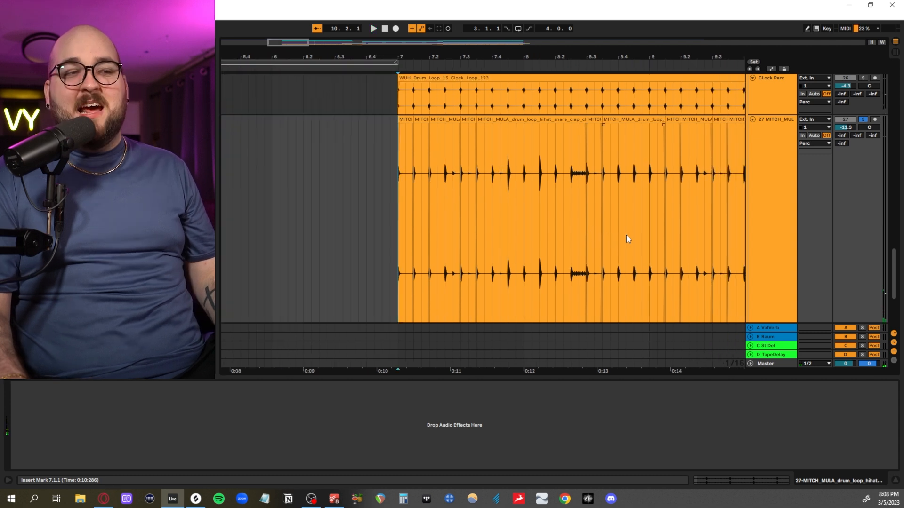
scroll(626, 235, right, 3)
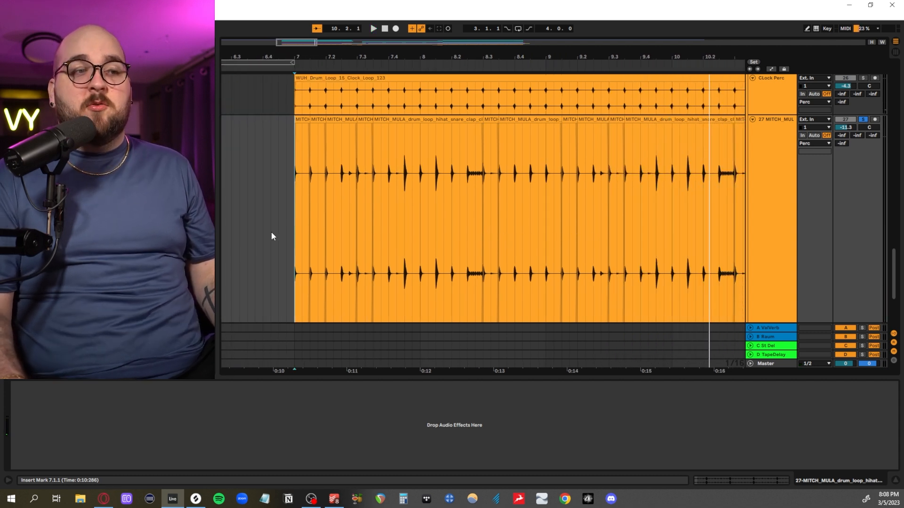
- Copy the MITCH_MULA slice from 7.1.1 to 7.1.3 to bar 1 and extend it to reveal the full original loop
scroll(290, 224, left, 3)
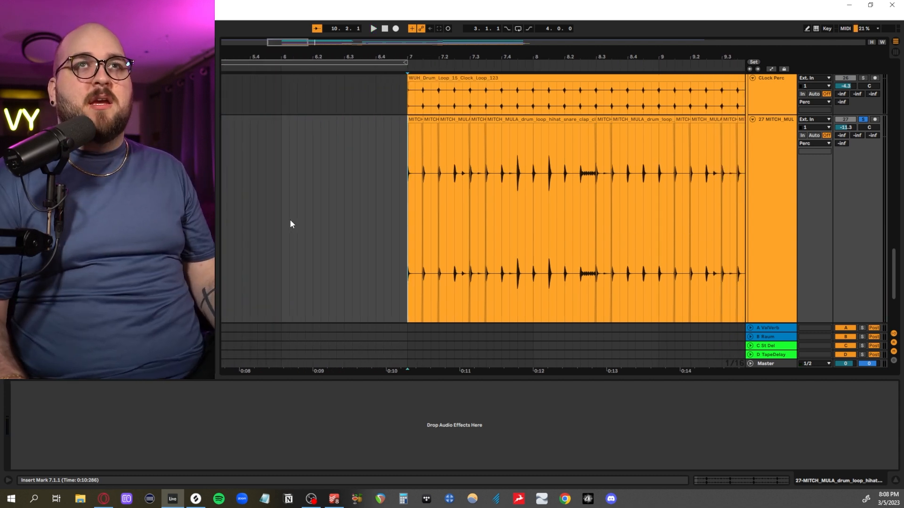
scroll(290, 224, left, 6)
scroll(548, 163, left, 8)
scroll(504, 185, down, 3)
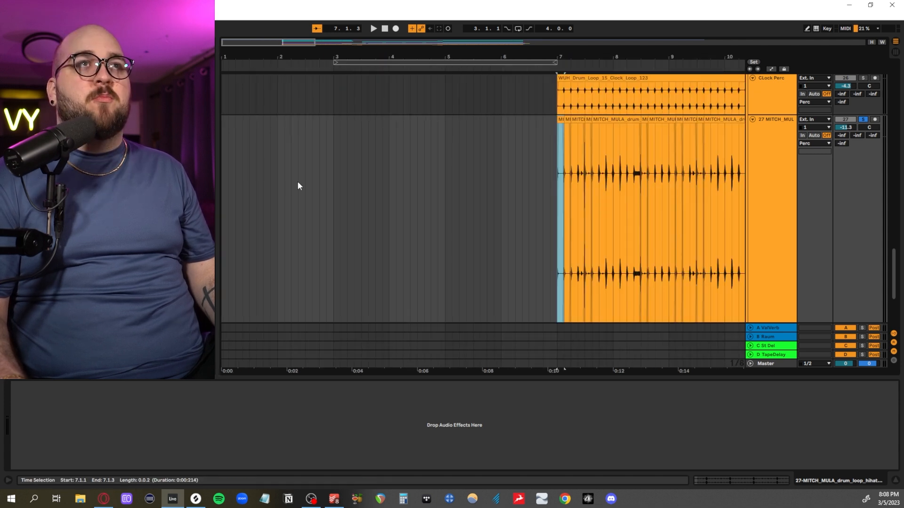
click(223, 183)
key(ctrl+v)
scroll(283, 175, up, 5)
drag(264, 191, 665, 188)
- Highlight the snare hit at 1.3 in the full MITCH_MULA loop and audition the loop from bar 1
drag(362, 213, 434, 215)
click(539, 188)
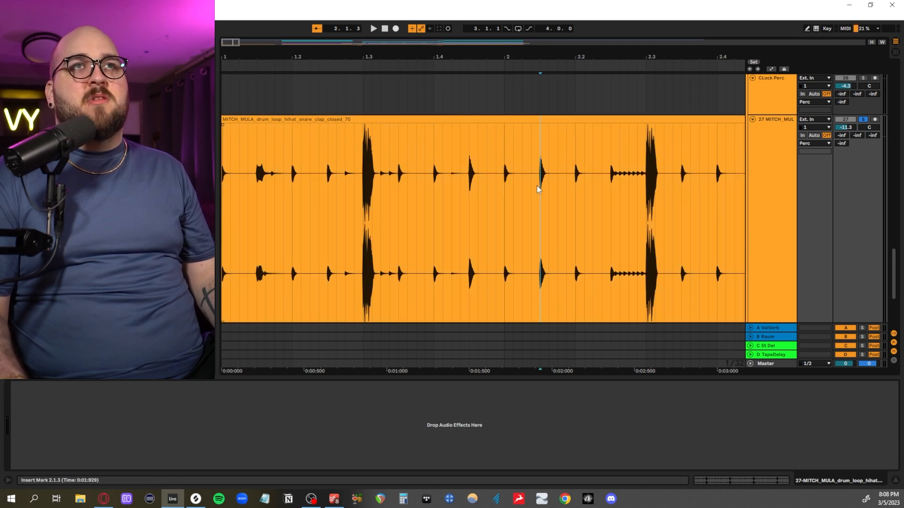
key(Home)
key(space)
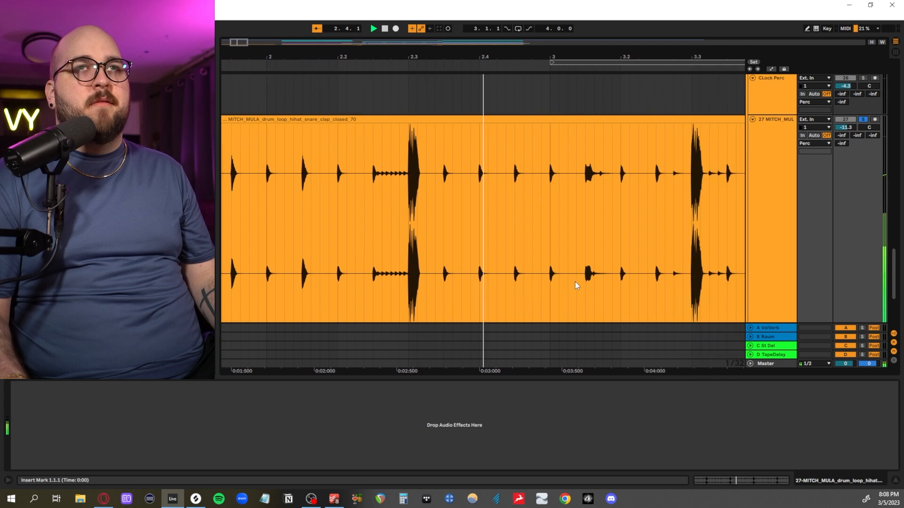
key(space)
- Examine the individual hits near the end of the full loop, highlighting the one from 5.4.3 to 5.4.4
scroll(603, 236, down, 3)
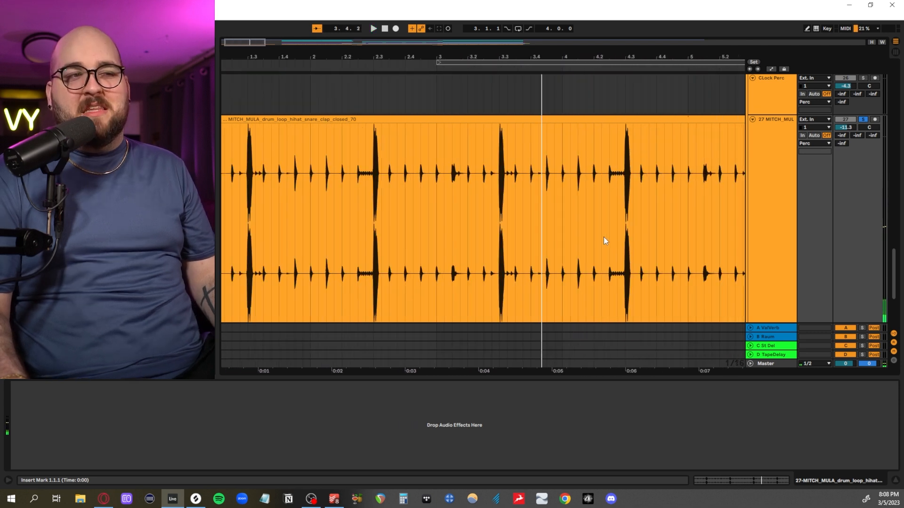
scroll(596, 240, right, 5)
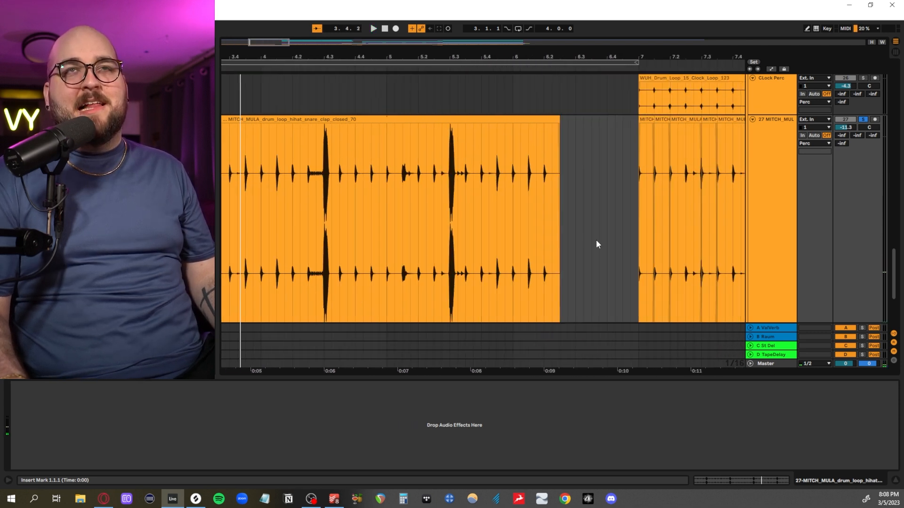
scroll(540, 239, right, 5)
scroll(535, 237, left, 5)
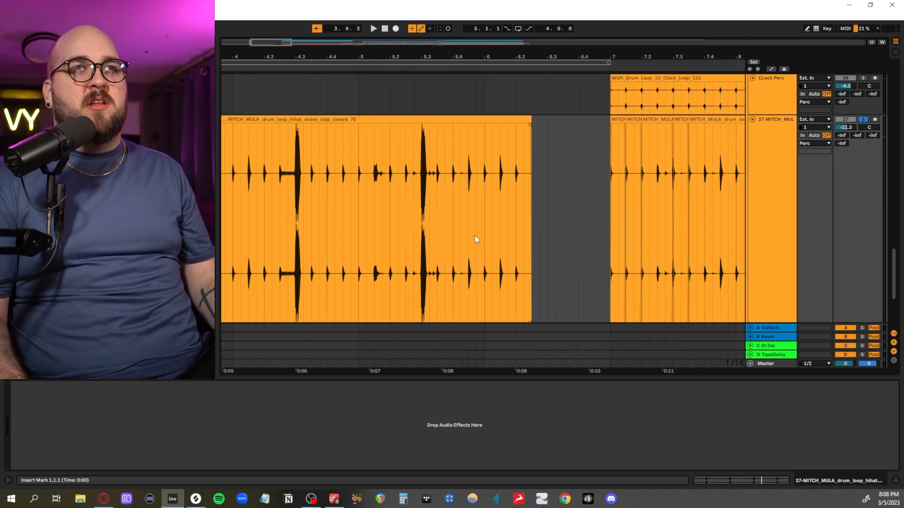
scroll(474, 238, right, 2)
scroll(423, 190, up, 2)
drag(351, 188, 377, 188)
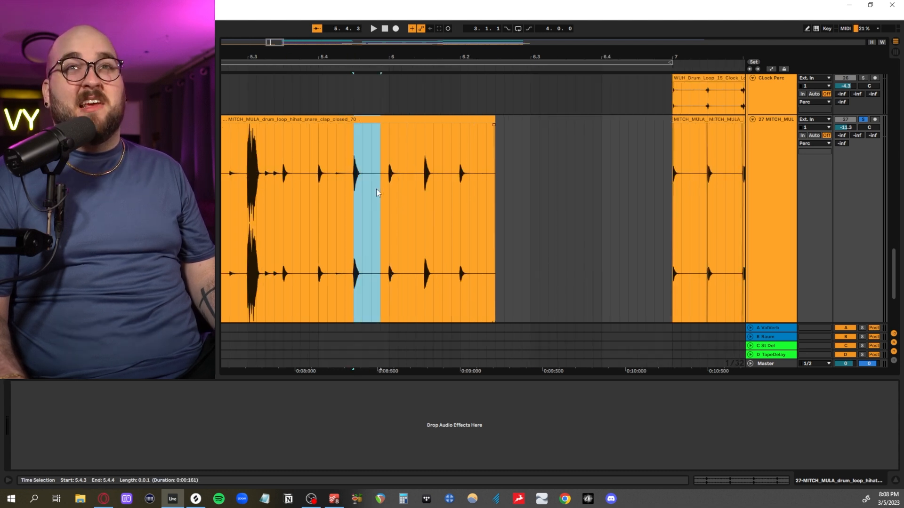
scroll(376, 189, right, 4)
click(436, 193)
click(464, 123)
- Delete the full MITCH_MULA loop copy between bars 1 and 6
scroll(603, 209, right, 4)
scroll(555, 198, down, 3)
scroll(555, 198, left, 3)
click(412, 118)
key(Delete)
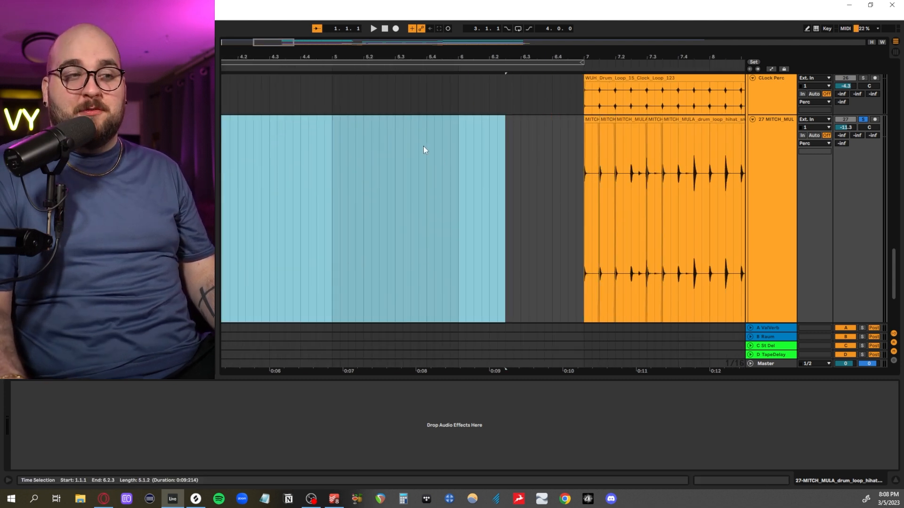
- Show the chopped MITCH_MULA slices at bar 7 and mark the first one from 7.1.1 to 7.1.3
scroll(424, 188, right, 3)
scroll(407, 212, up, 5)
click(386, 209)
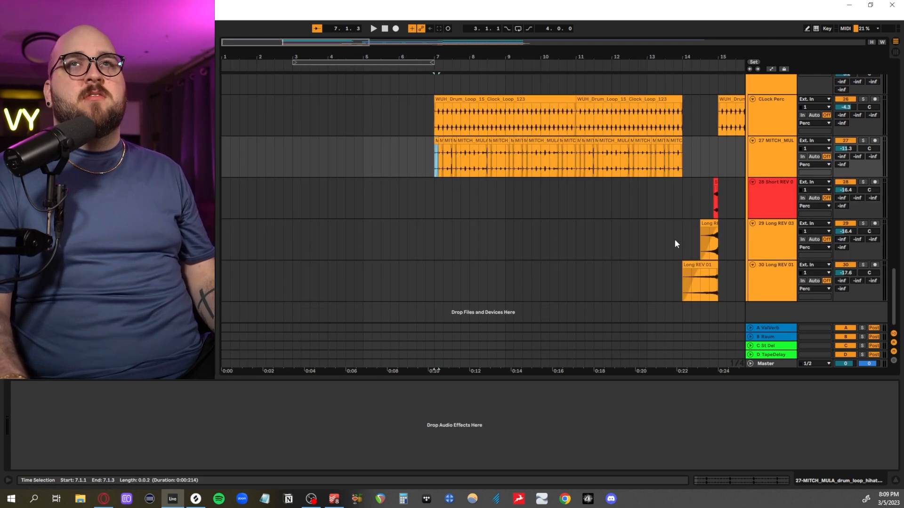
scroll(674, 240, up, 3)
- View the Short REV and Long REV tracks and play the full arrangement from bar 7
scroll(659, 243, right, 4)
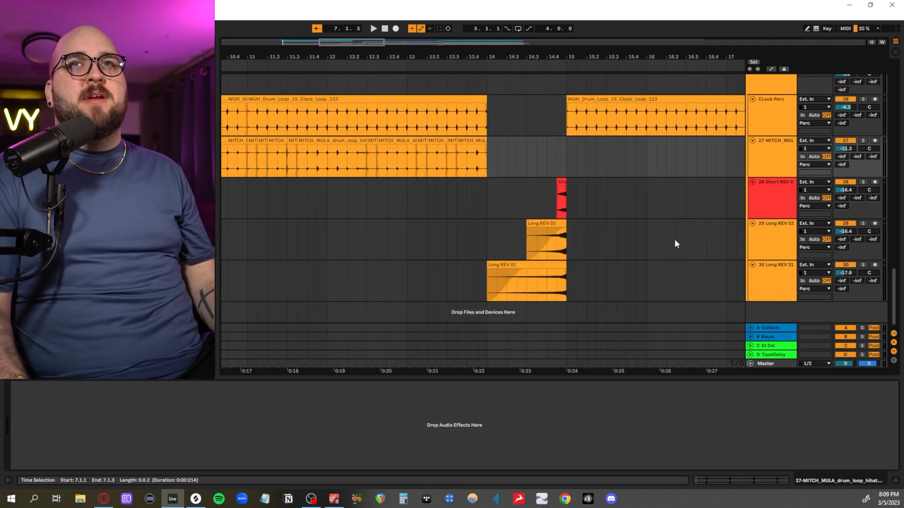
scroll(492, 258, up, 3)
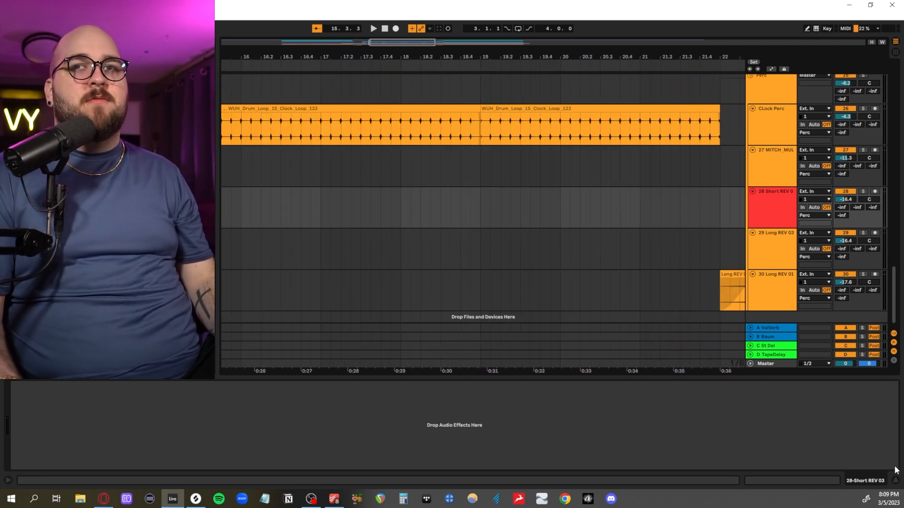
scroll(418, 330, up, 3)
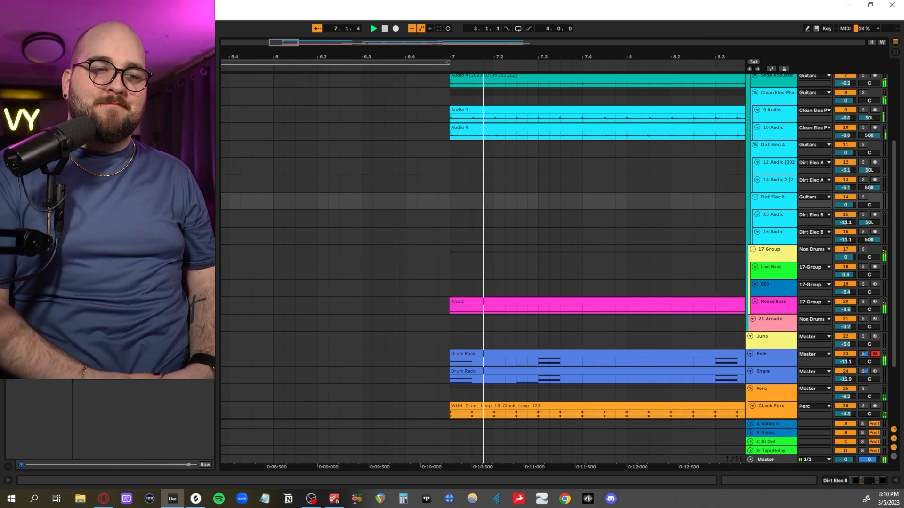